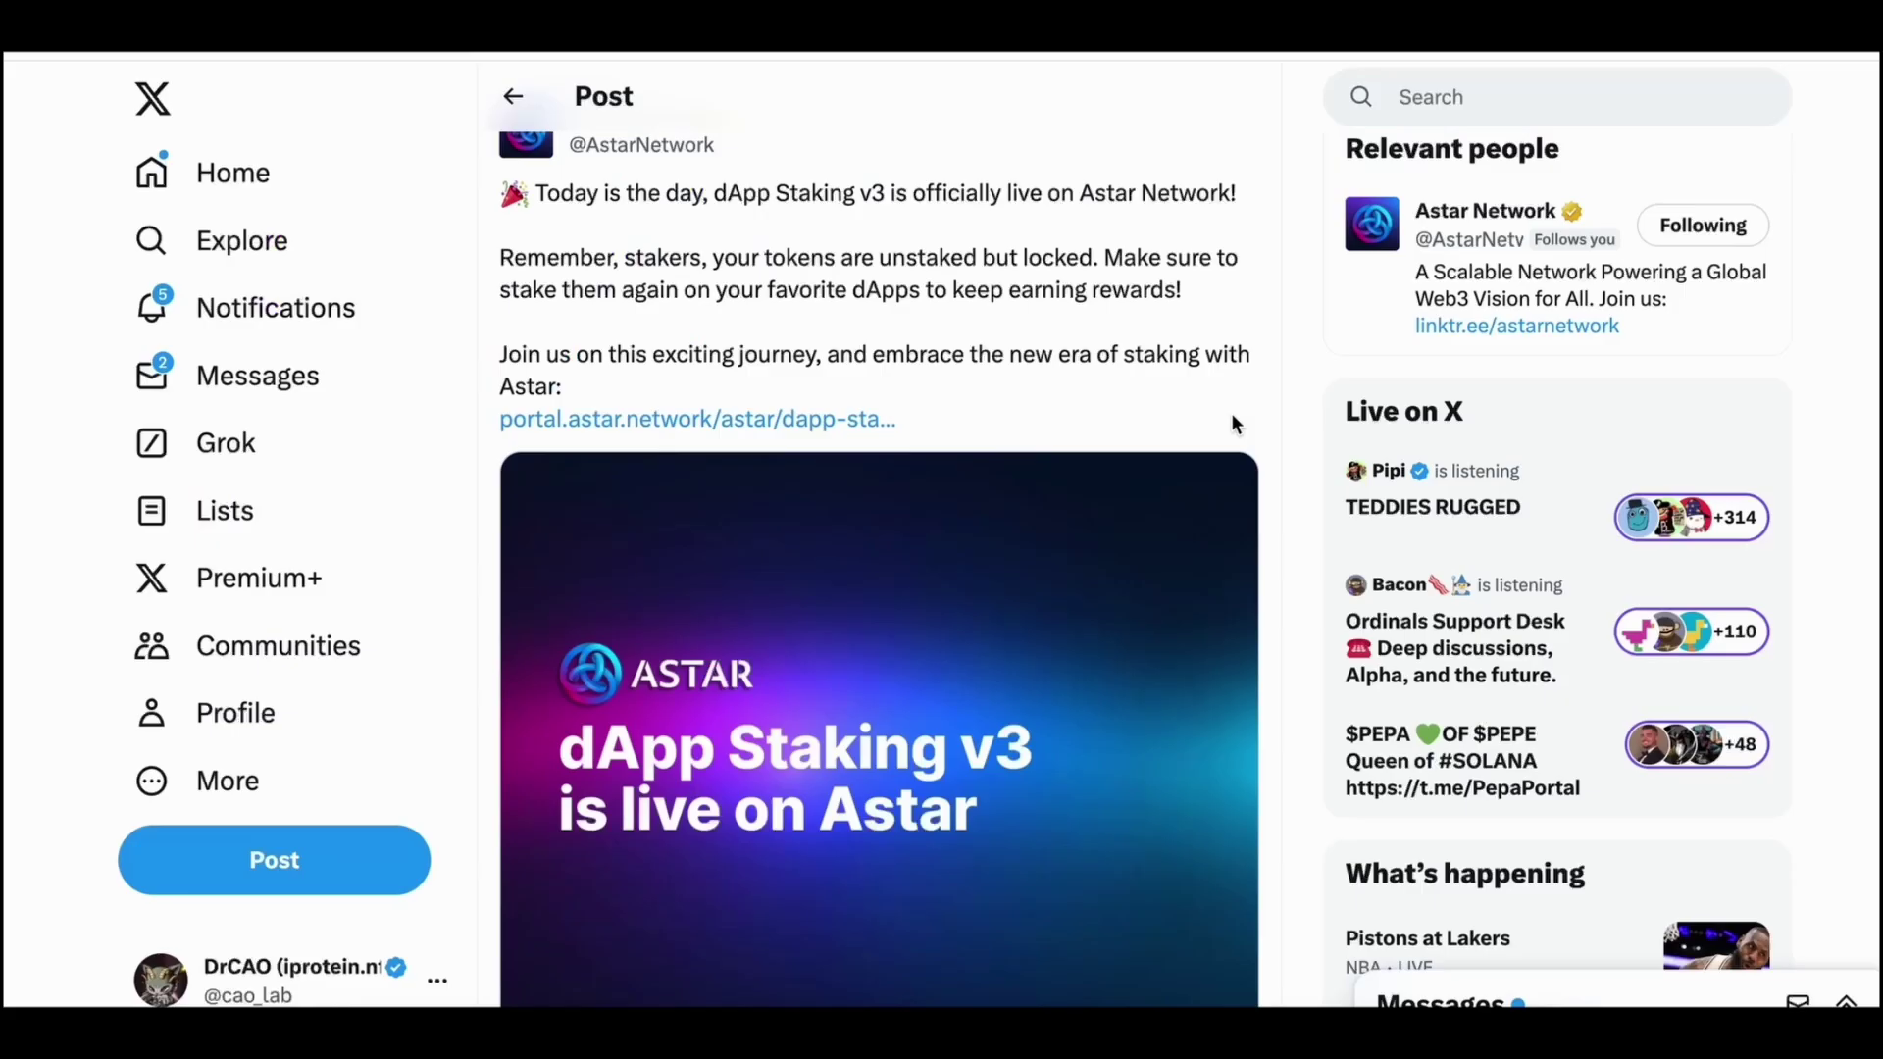
Read the Astar Network post on X announcing that dApp Staking v3 is live.
scroll(1232, 417, down, 1)
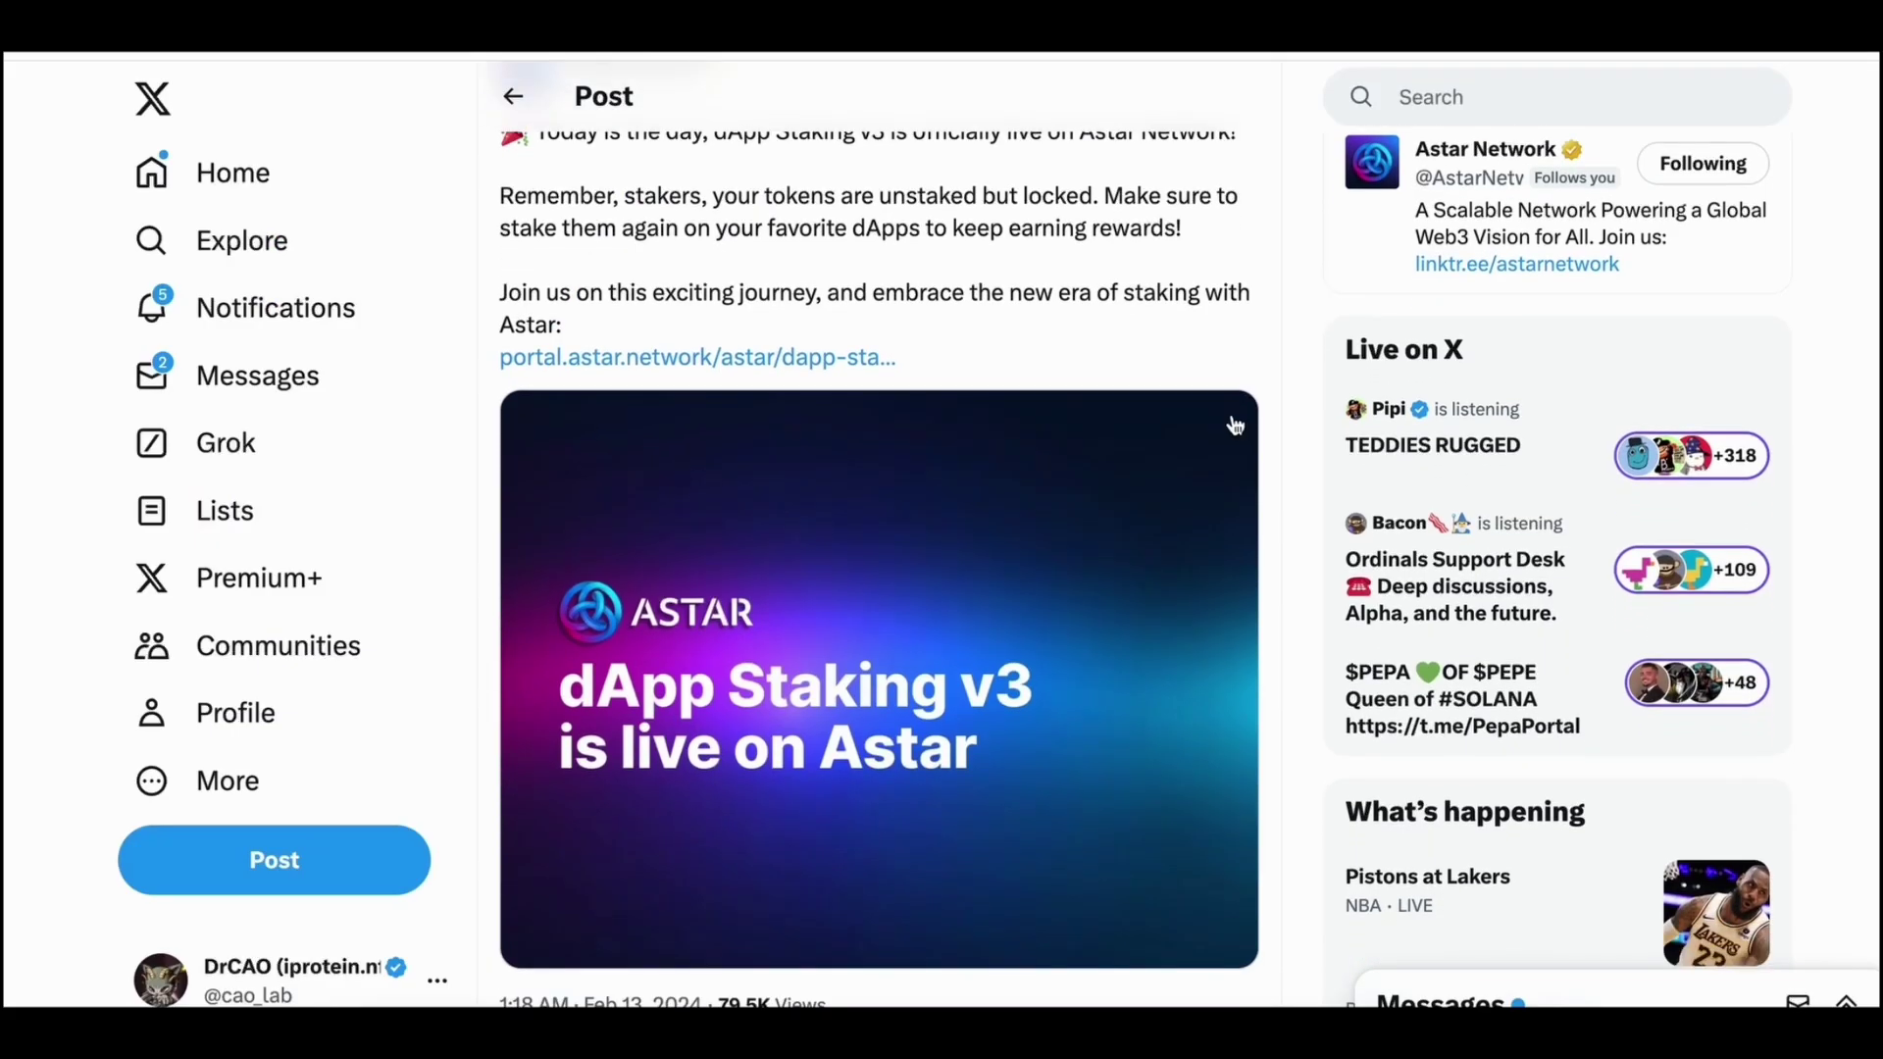
scroll(1234, 425, down, 1)
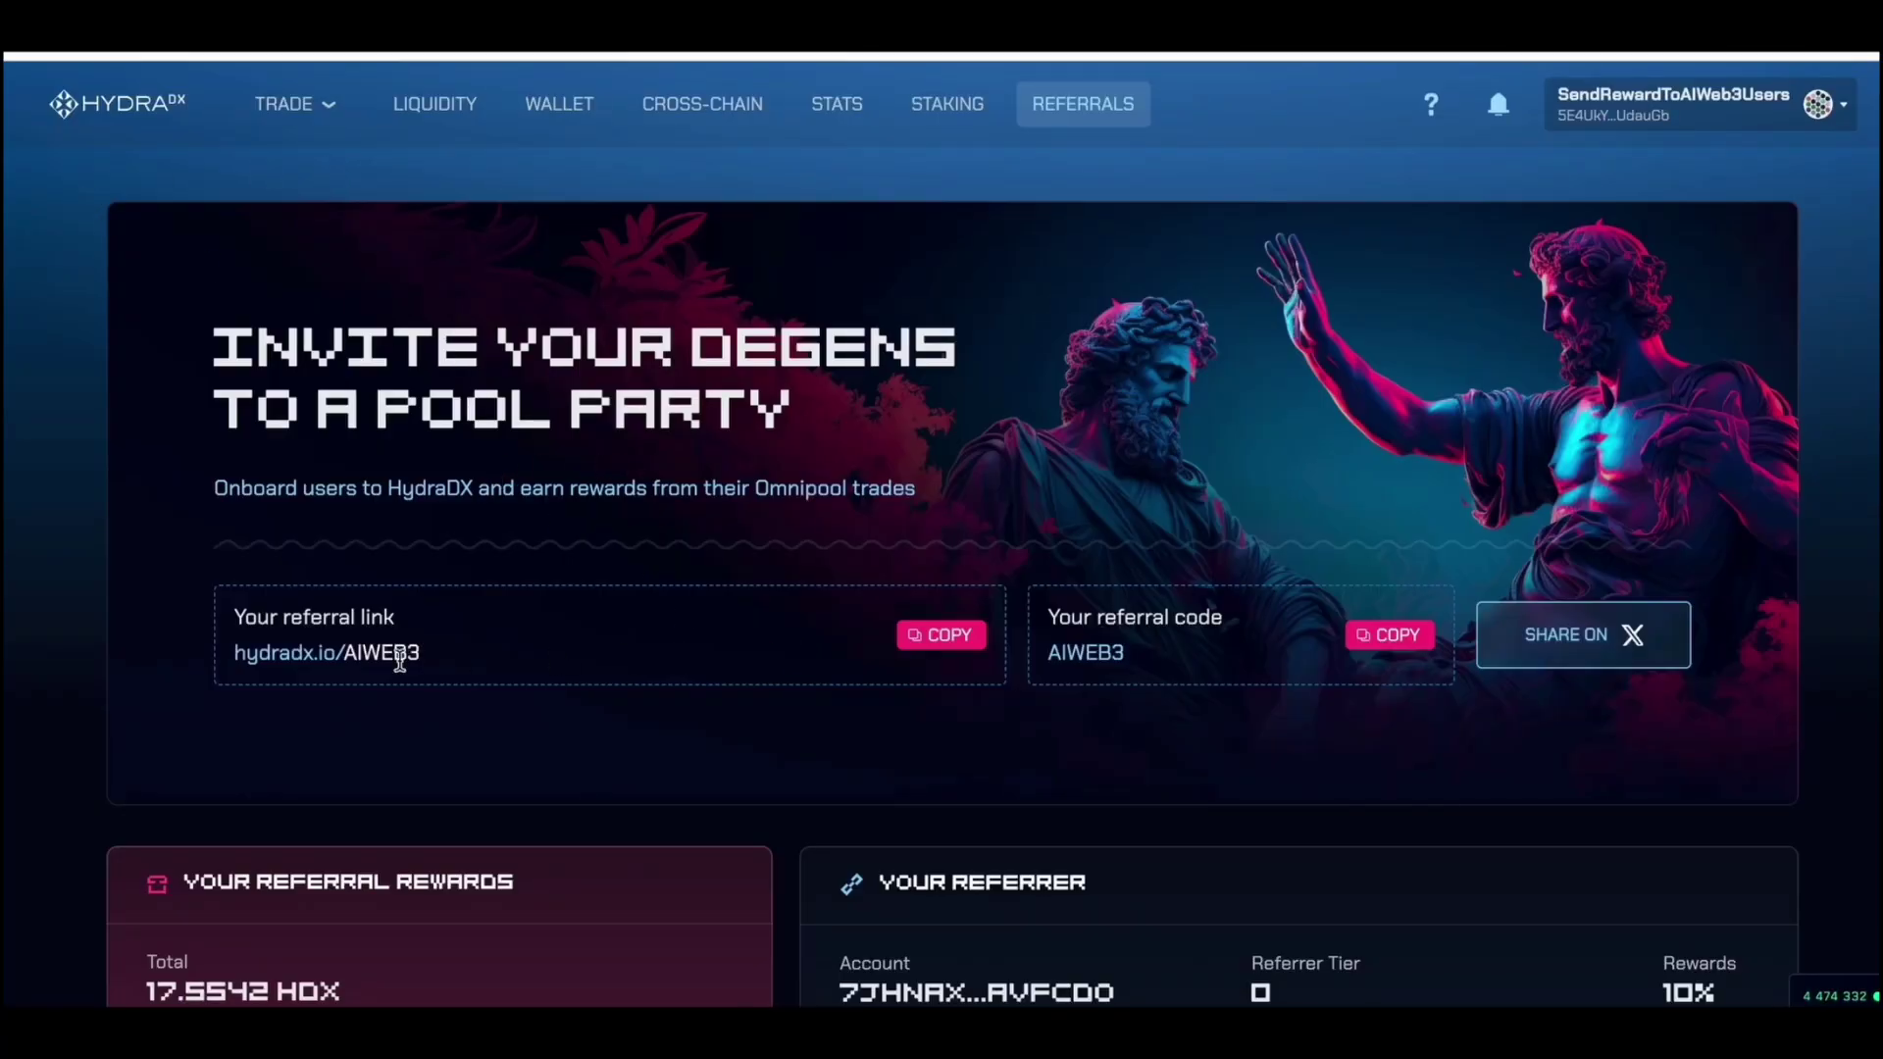
Copy the HydraDX referral link for AIWEB3 and open the asset swap page.
click(942, 635)
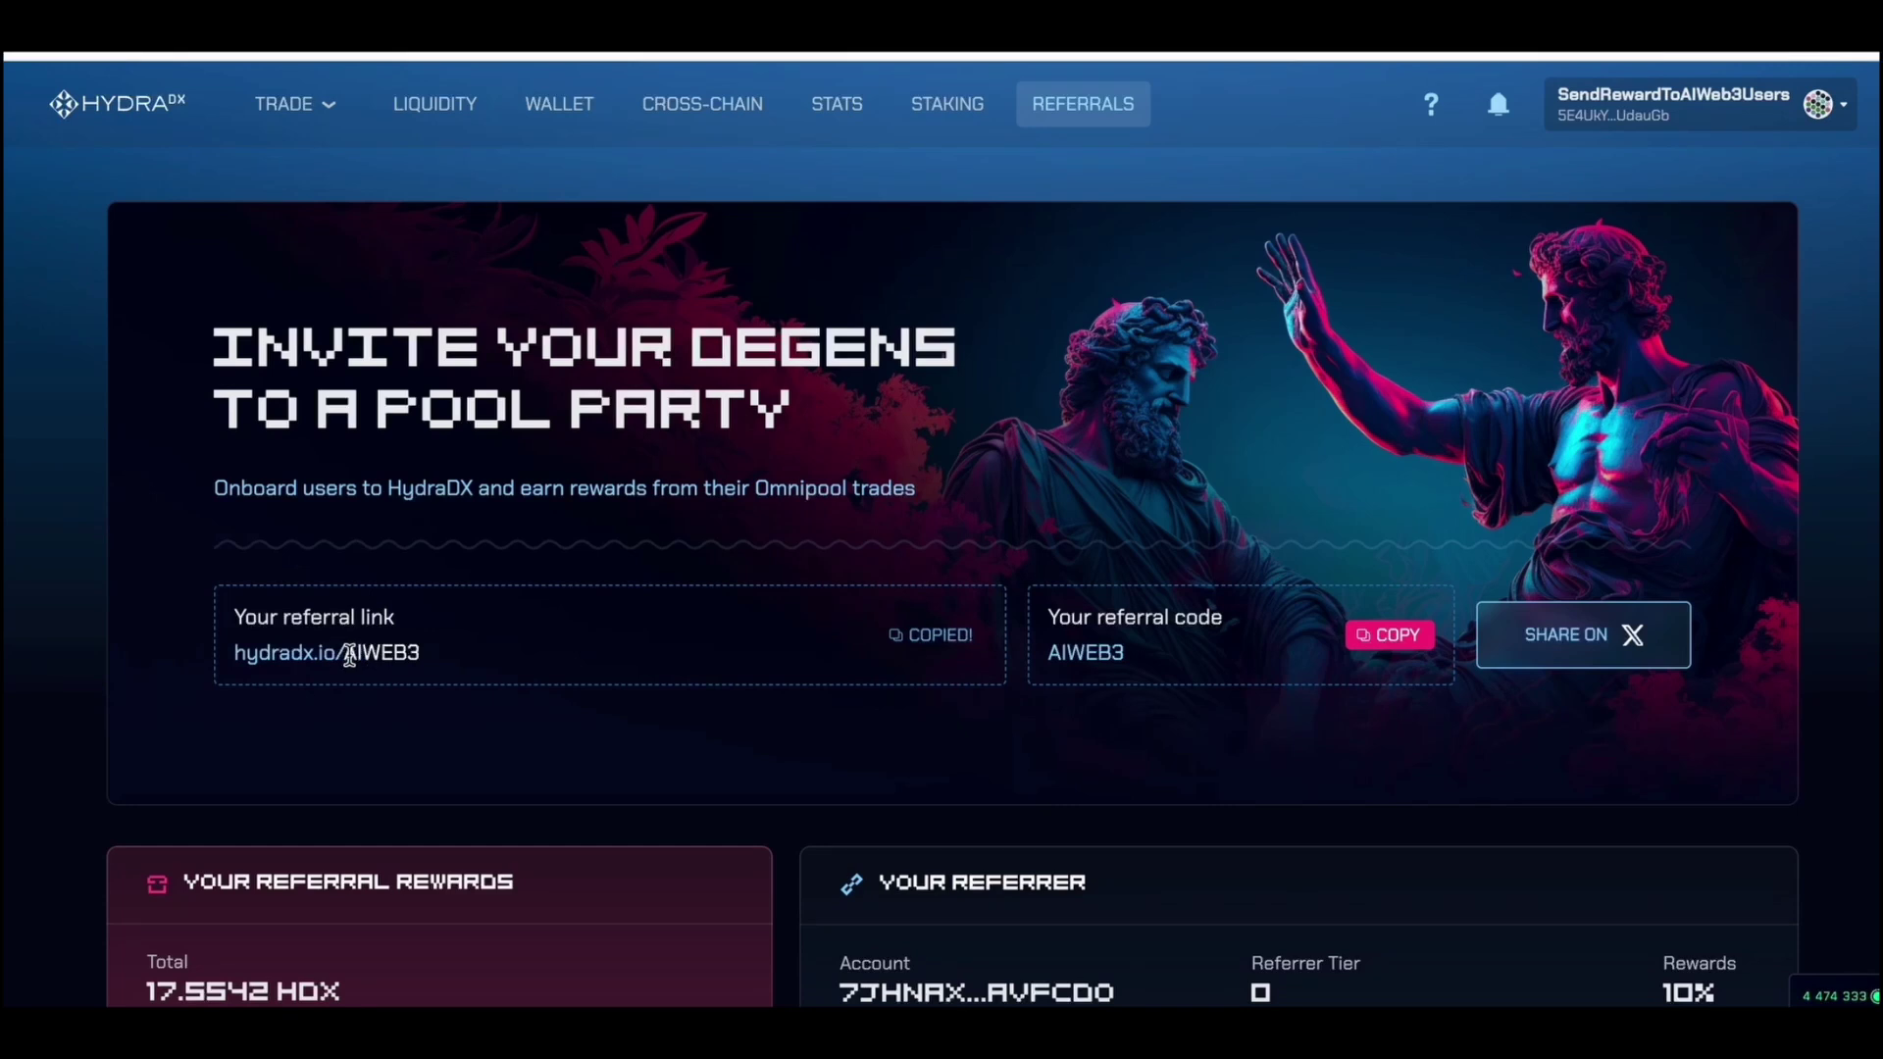
drag(221, 656, 552, 672)
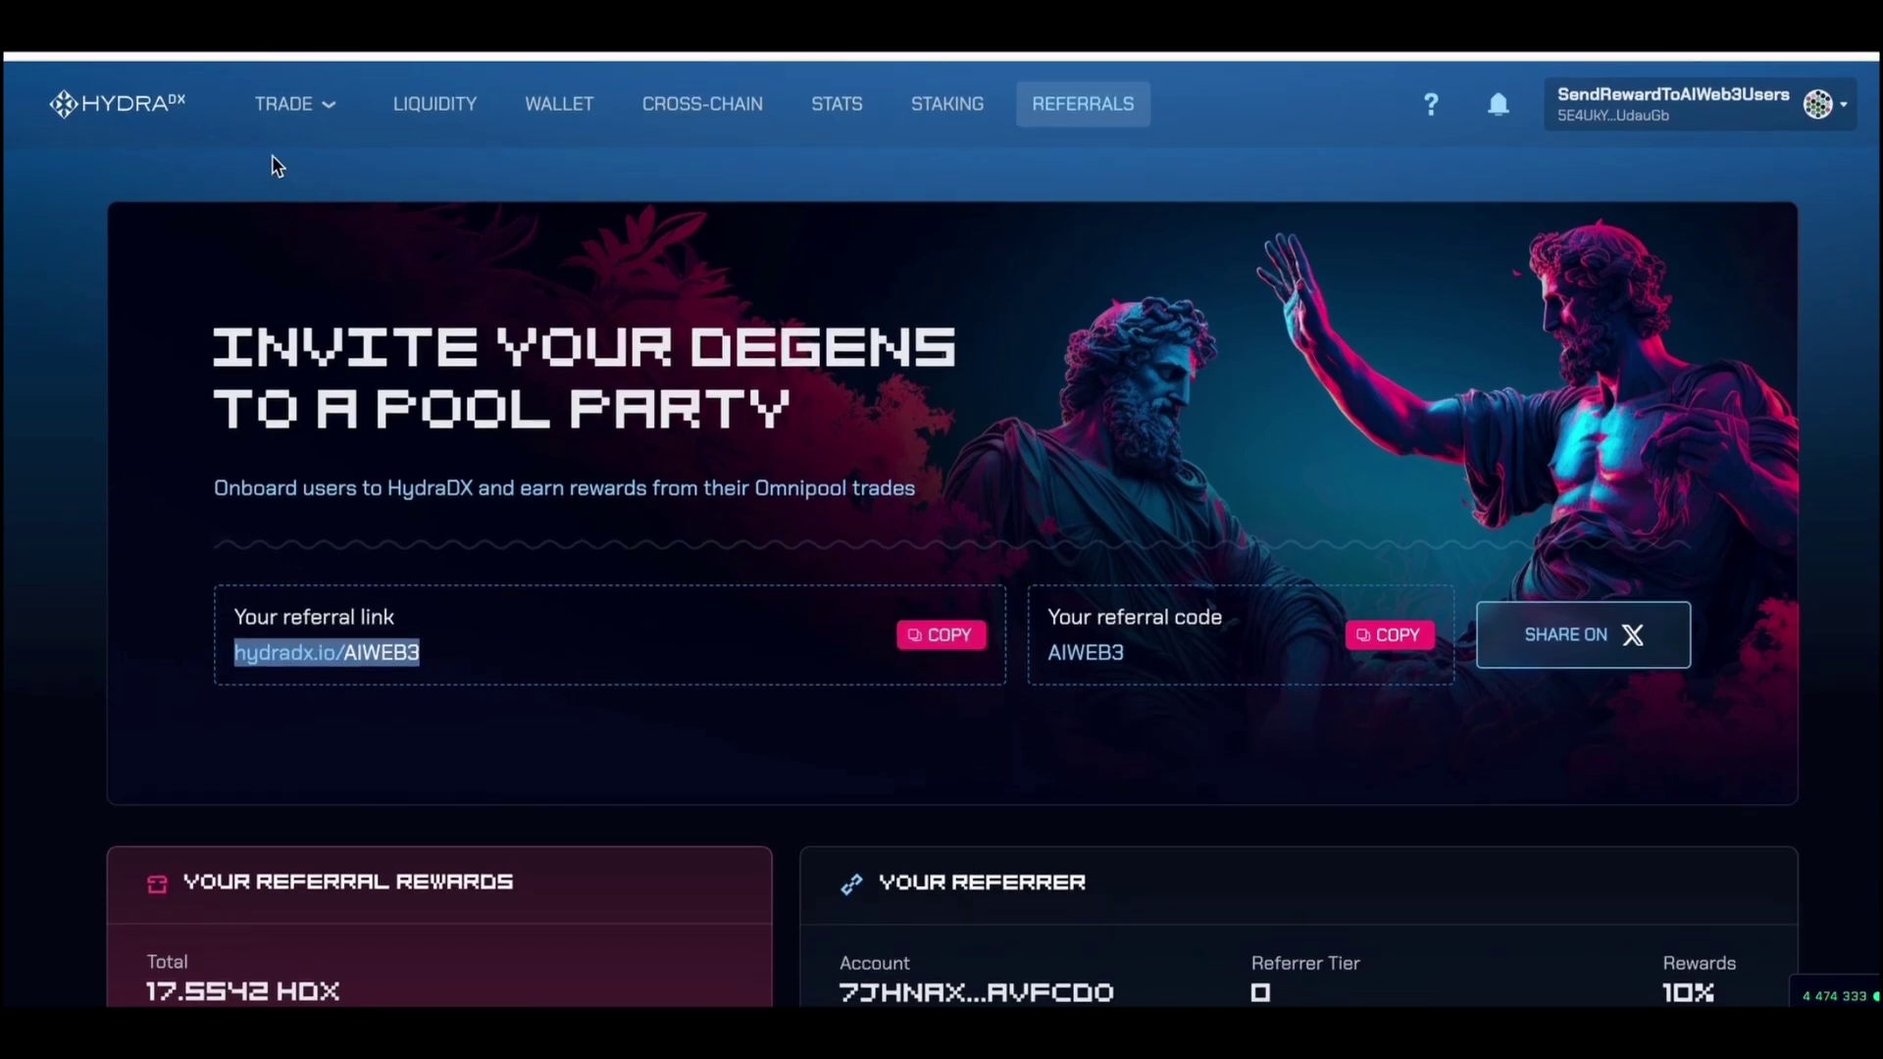
mouse_move(289, 133)
click(294, 172)
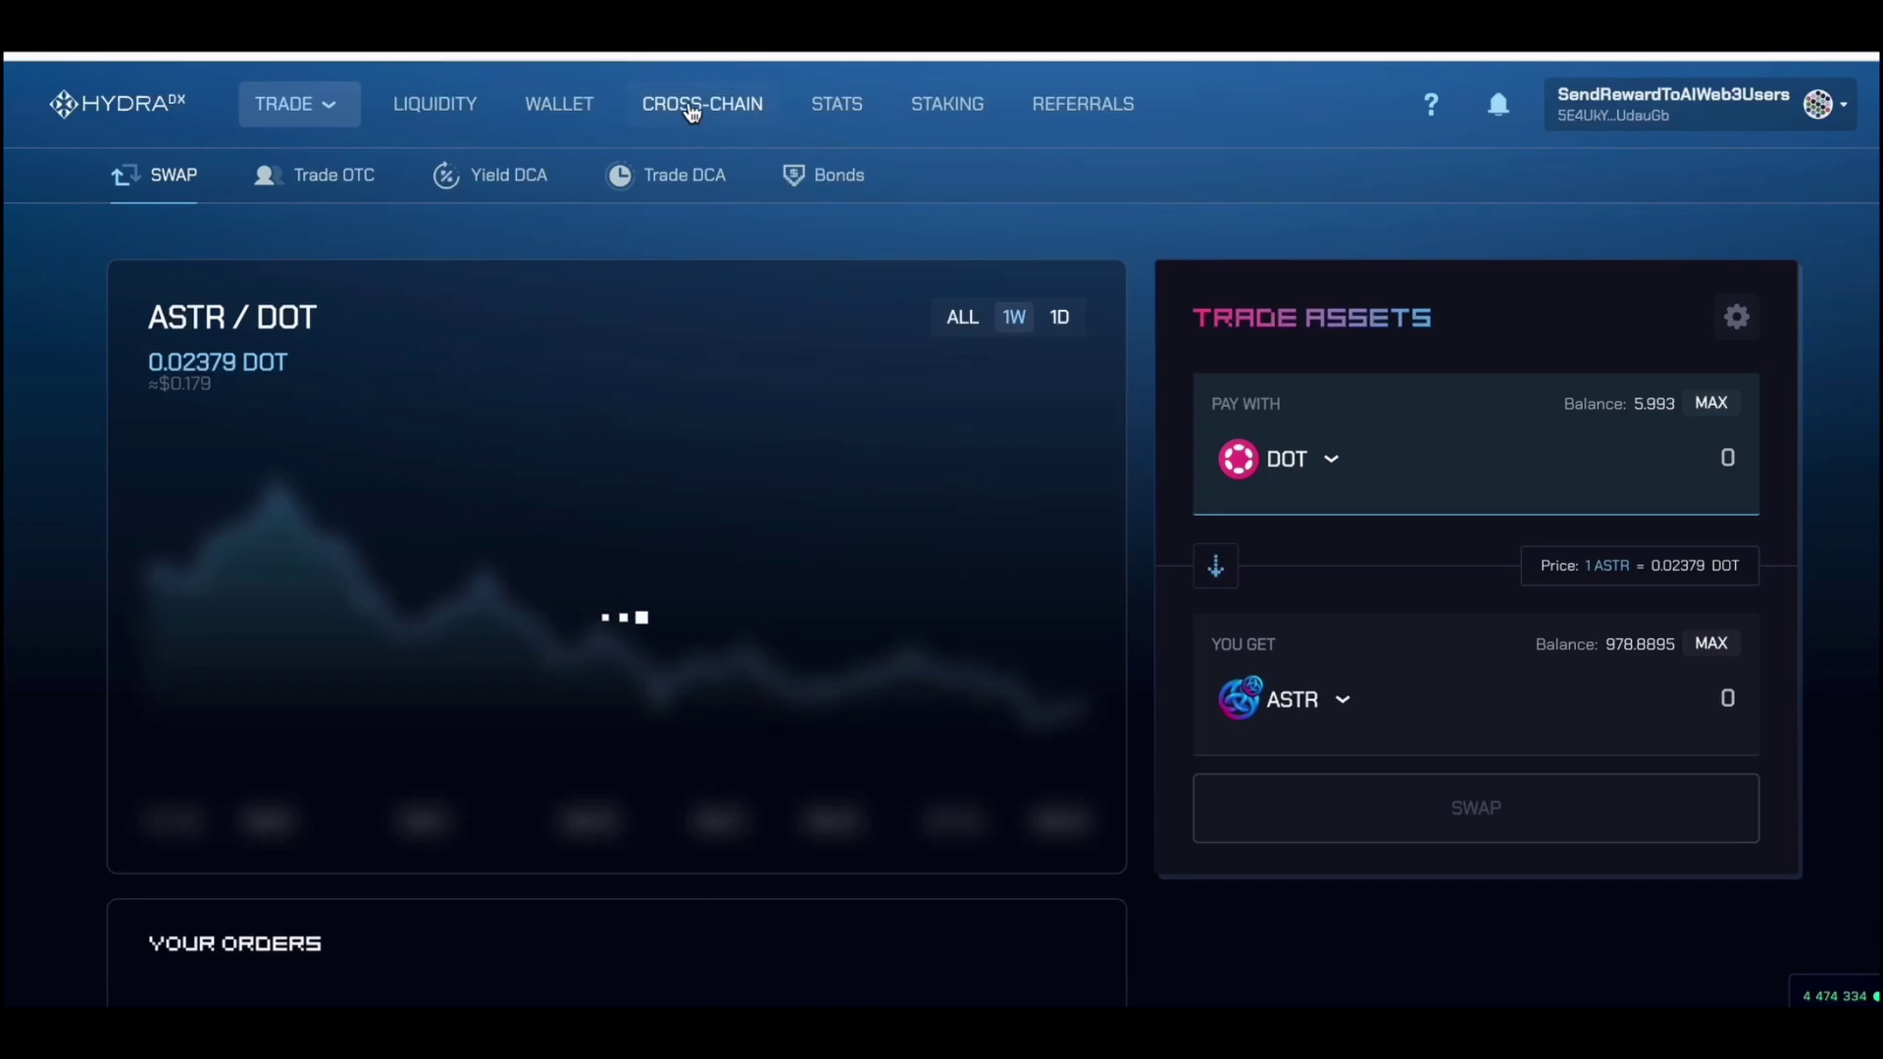
Transfer 500 ASTR cross-chain from HydraDX to Astar.
click(691, 105)
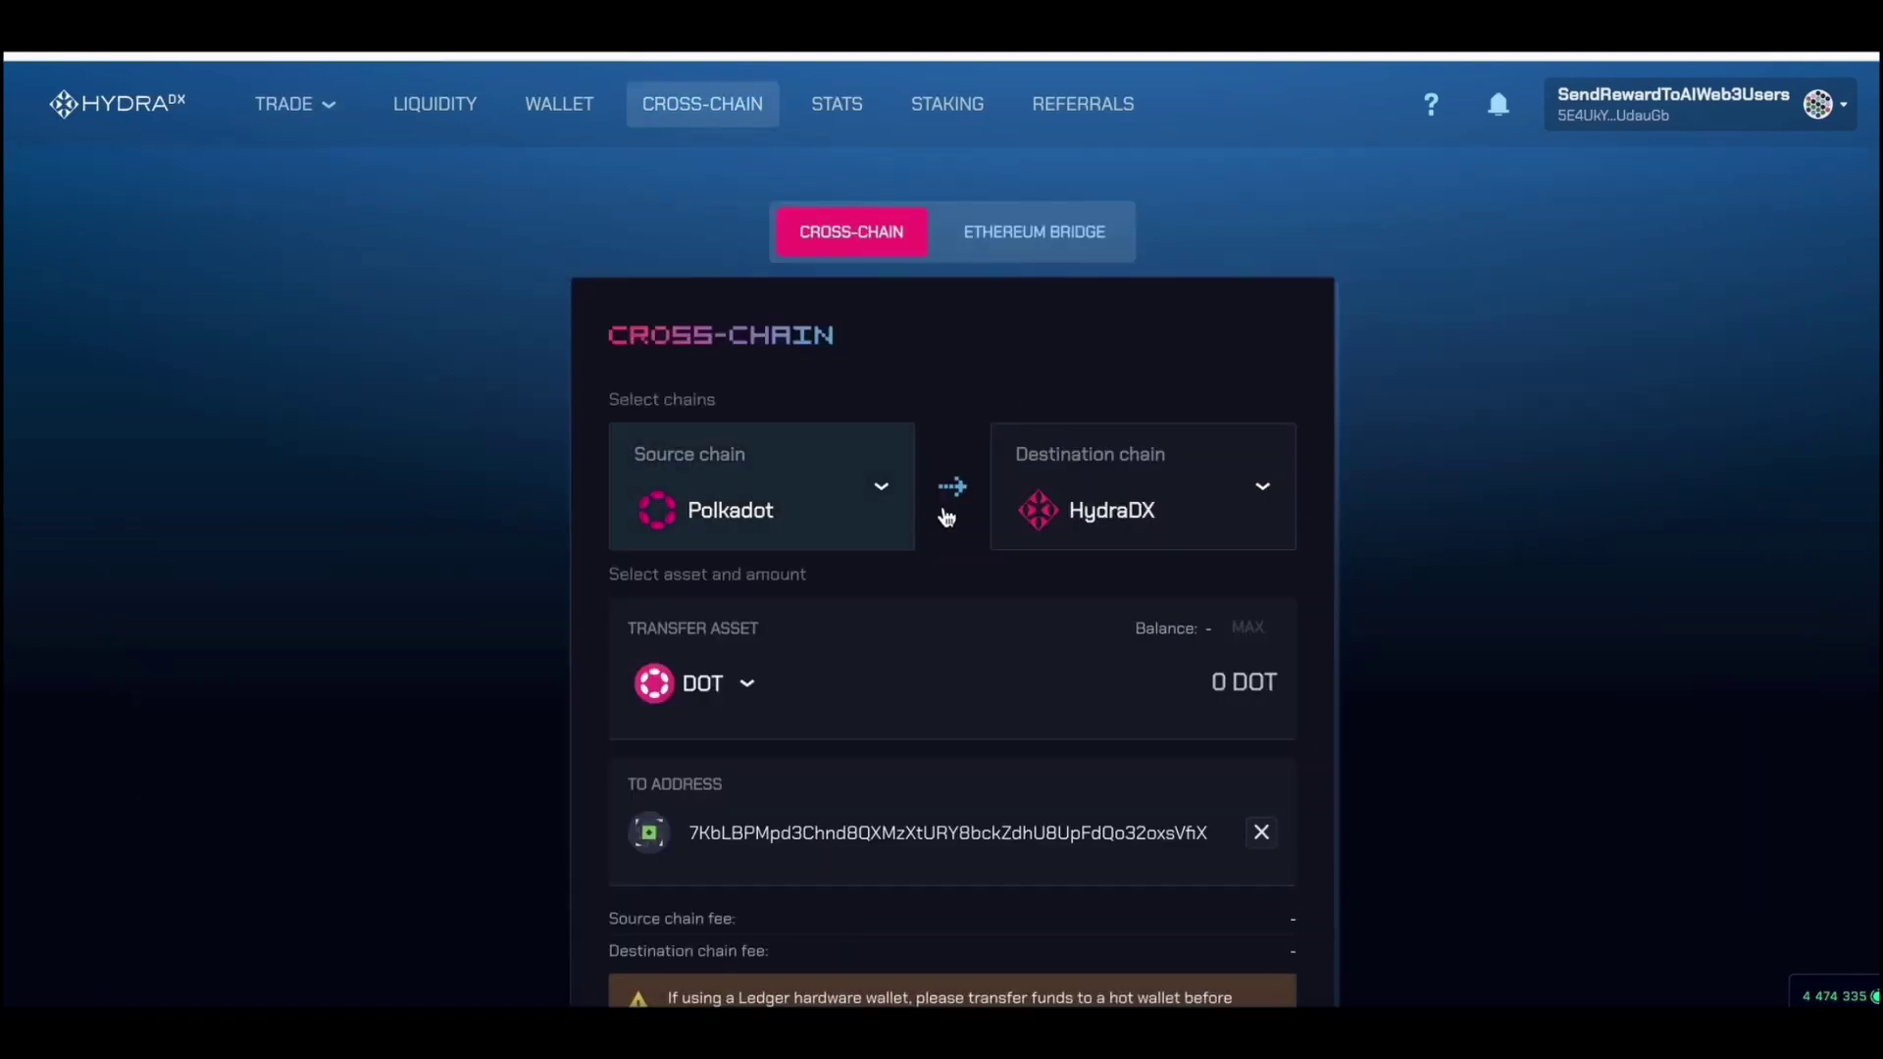
click(955, 498)
click(1160, 498)
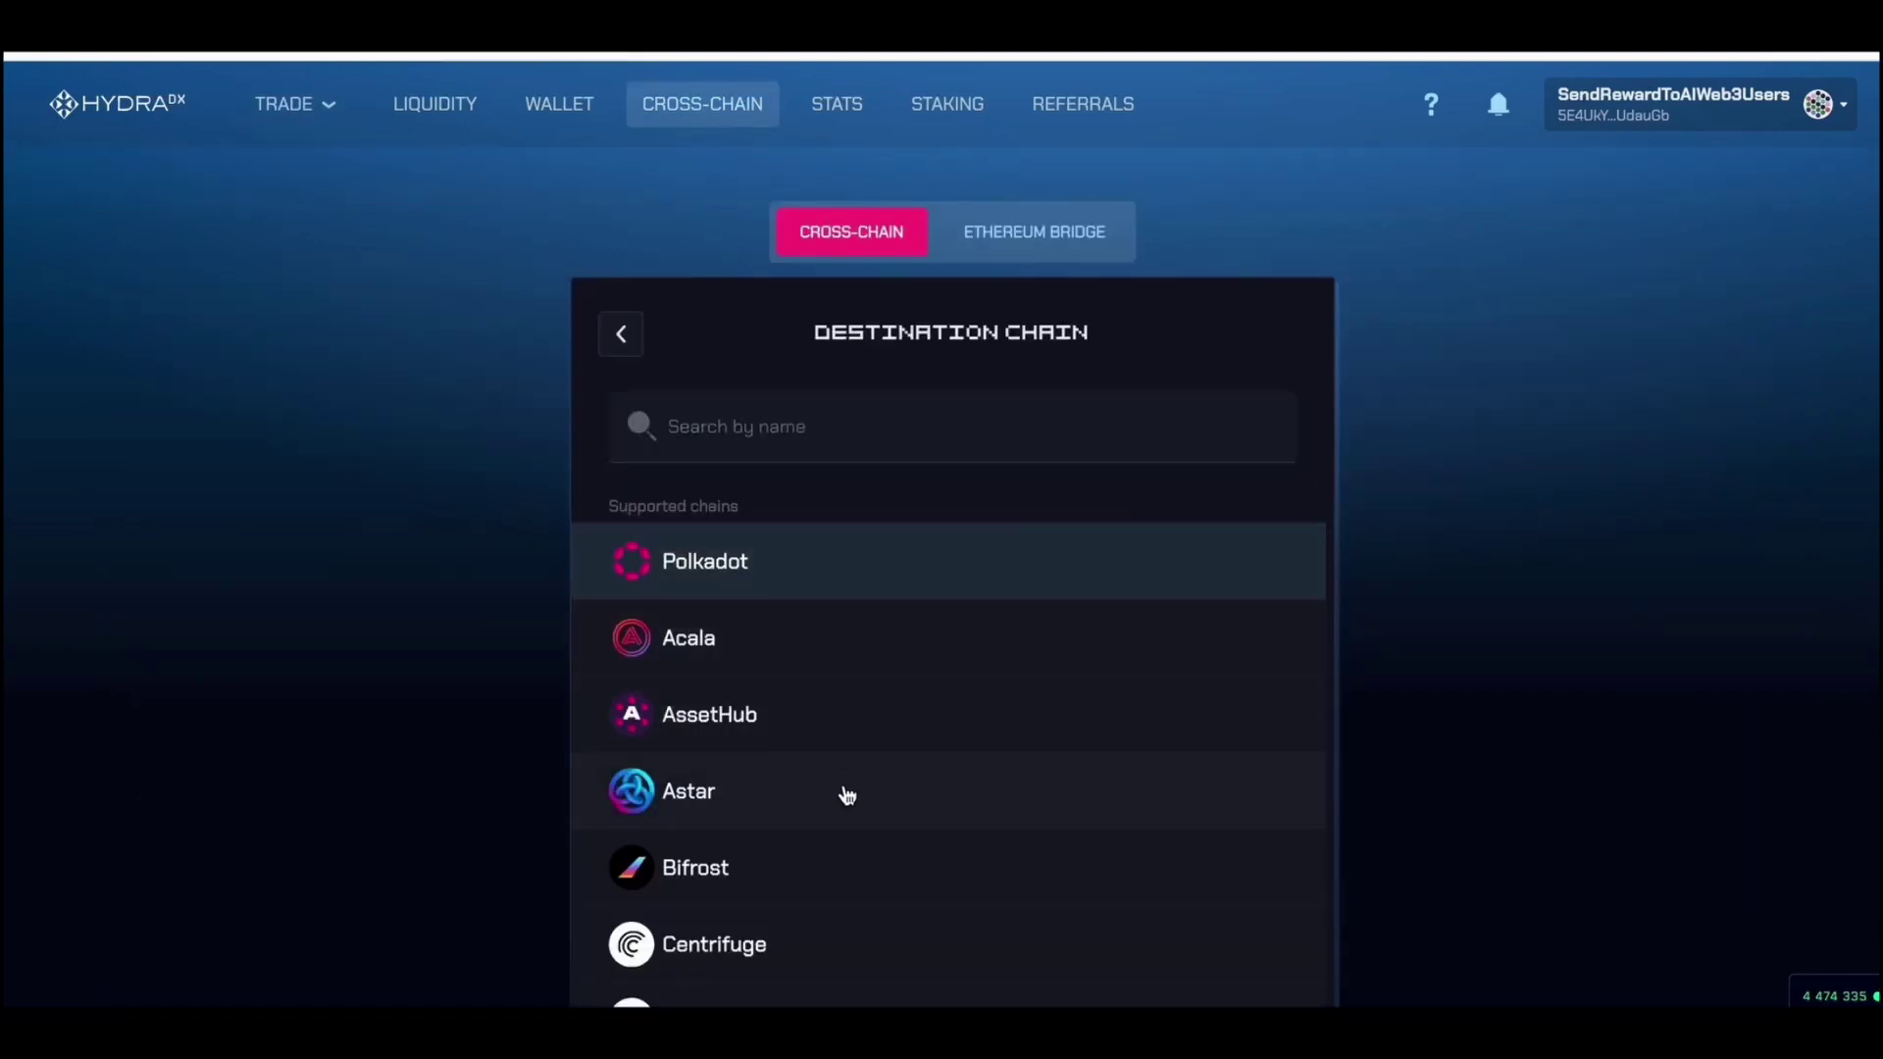
click(848, 796)
text(500)
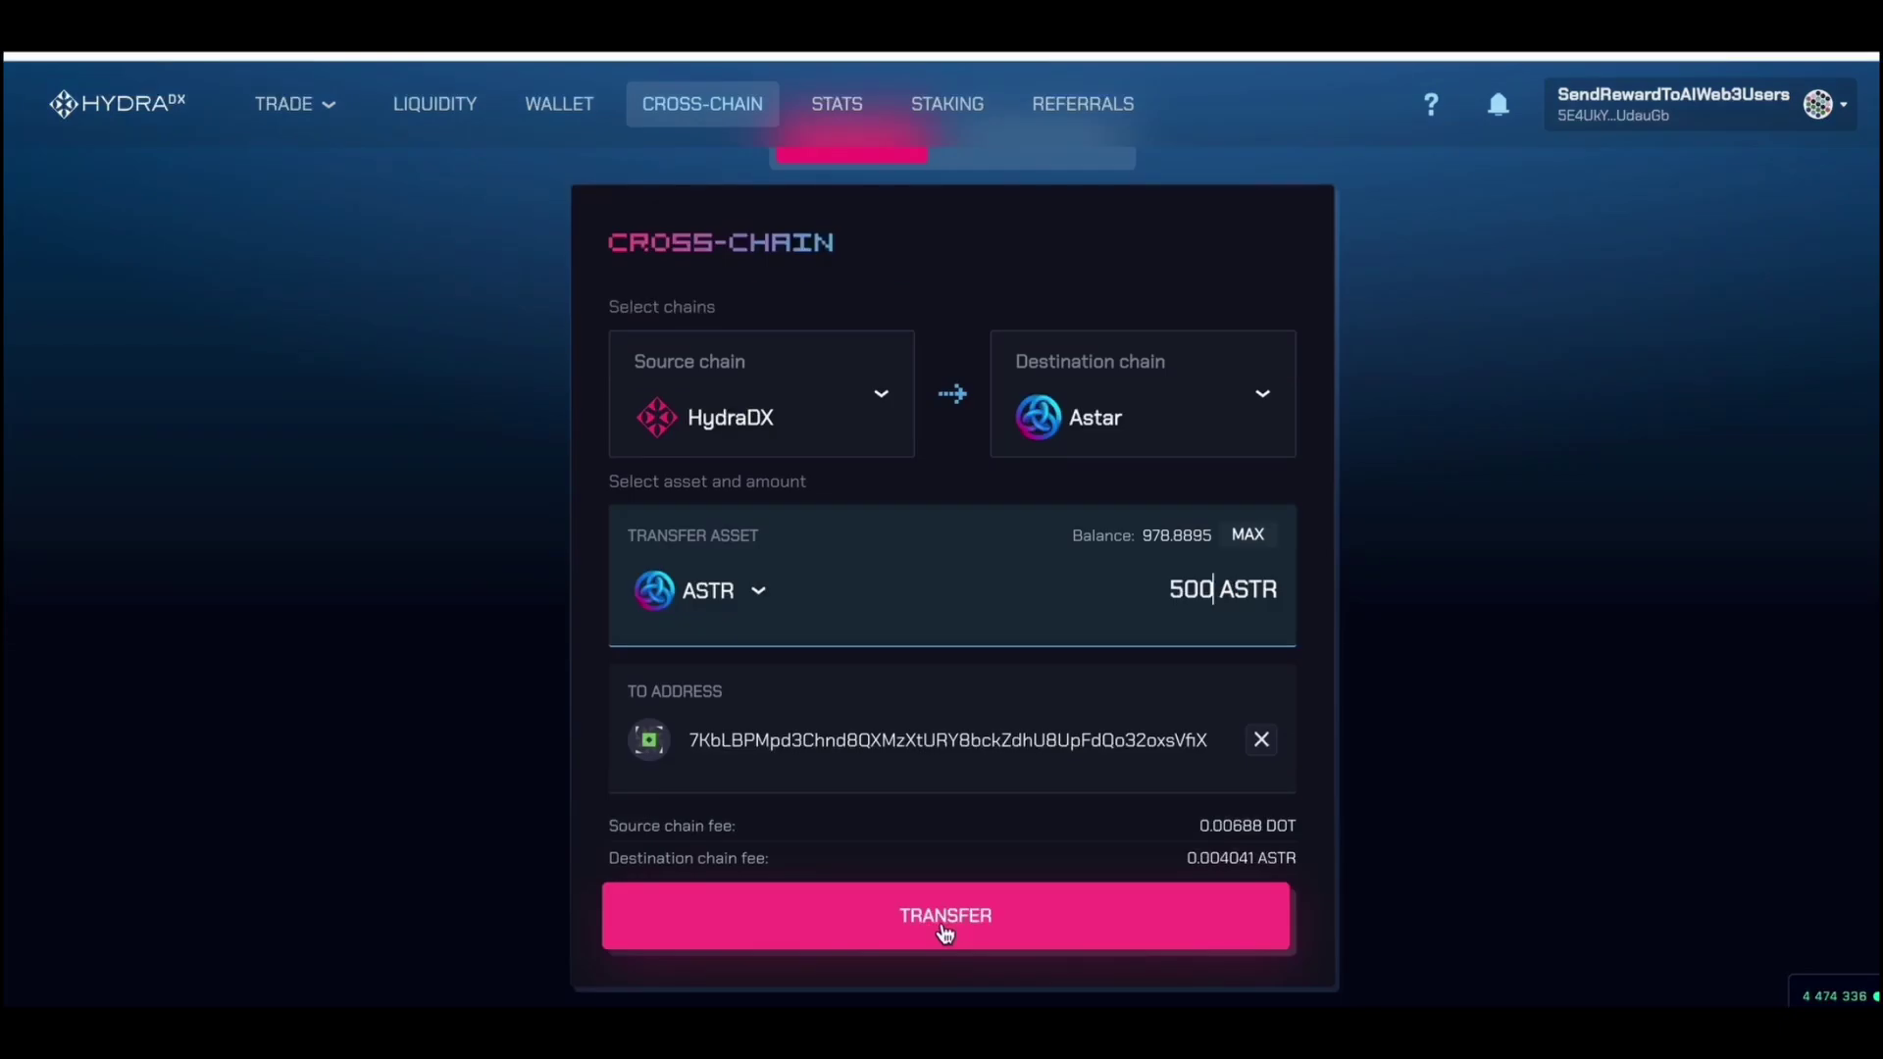
click(957, 928)
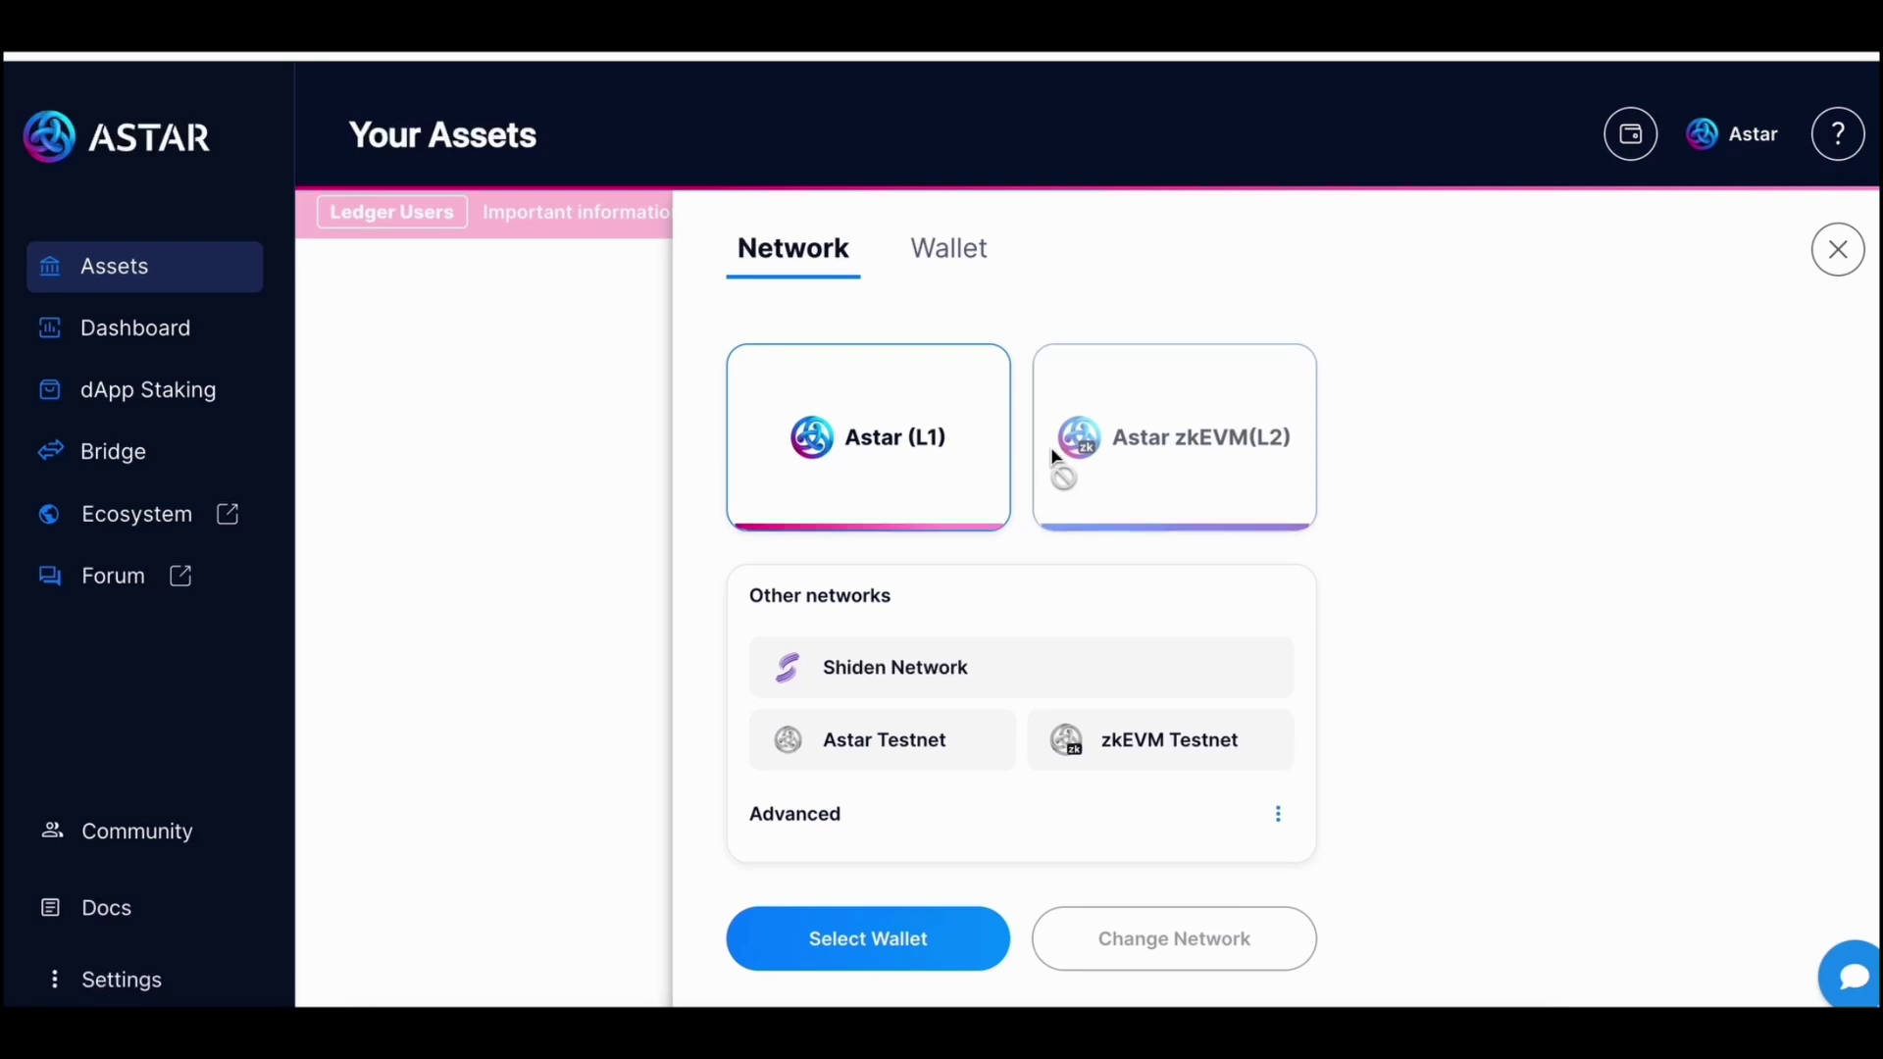
In the Astar portal, choose Polkadot.js from the native wallets for the Astar (L1) network.
click(867, 921)
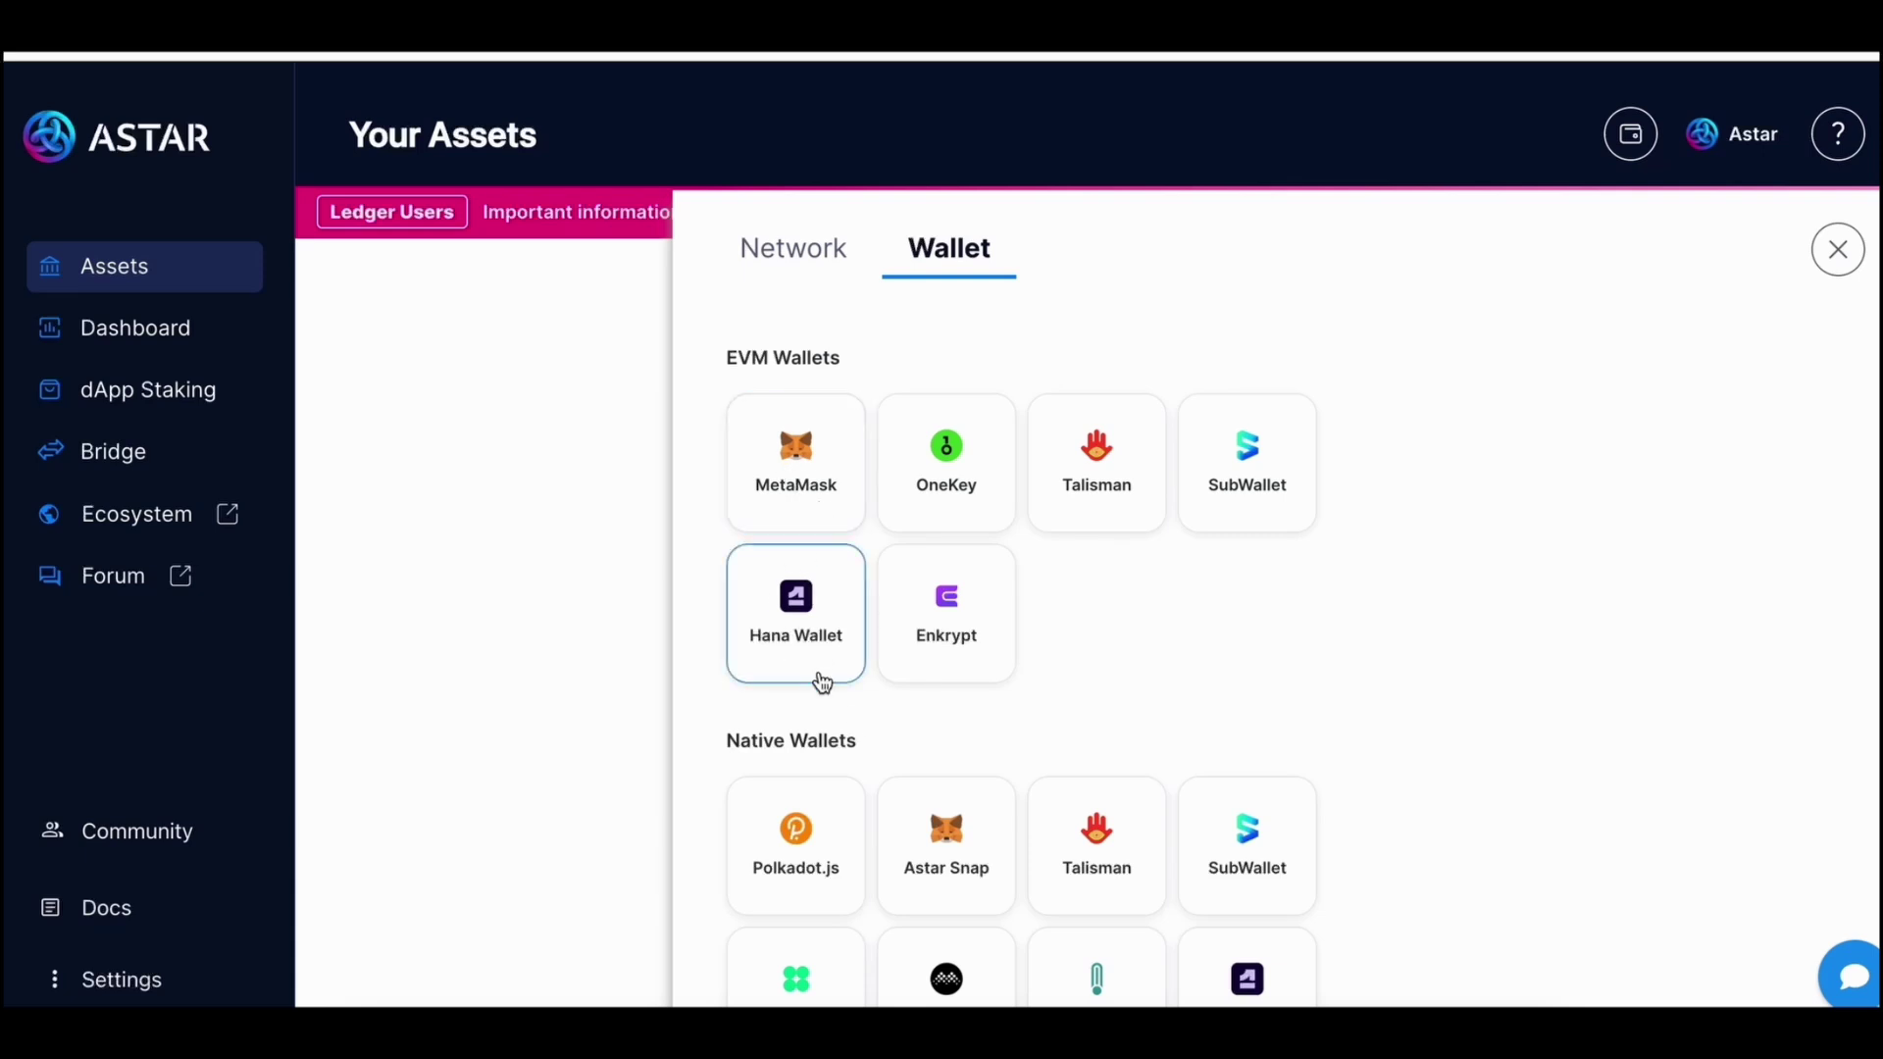
scroll(822, 682, down, 1)
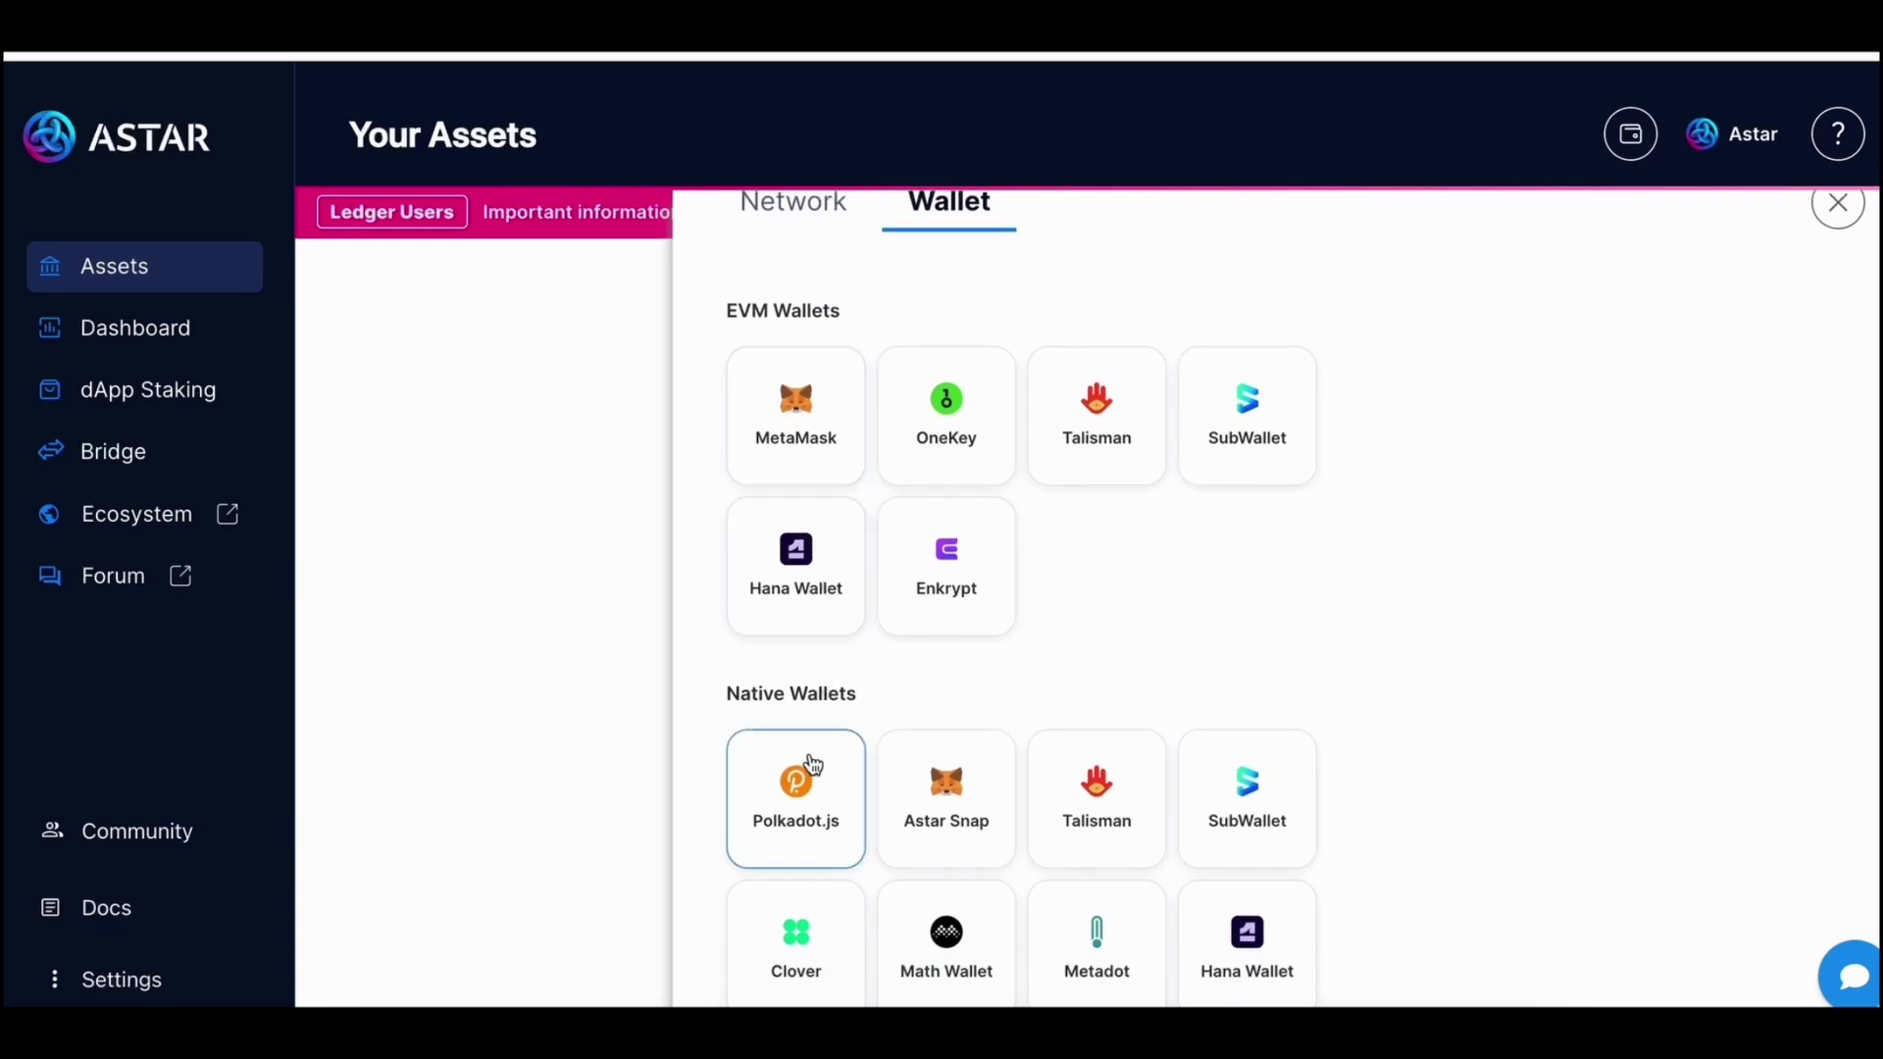
scroll(824, 681, down, 2)
scroll(824, 682, down, 2)
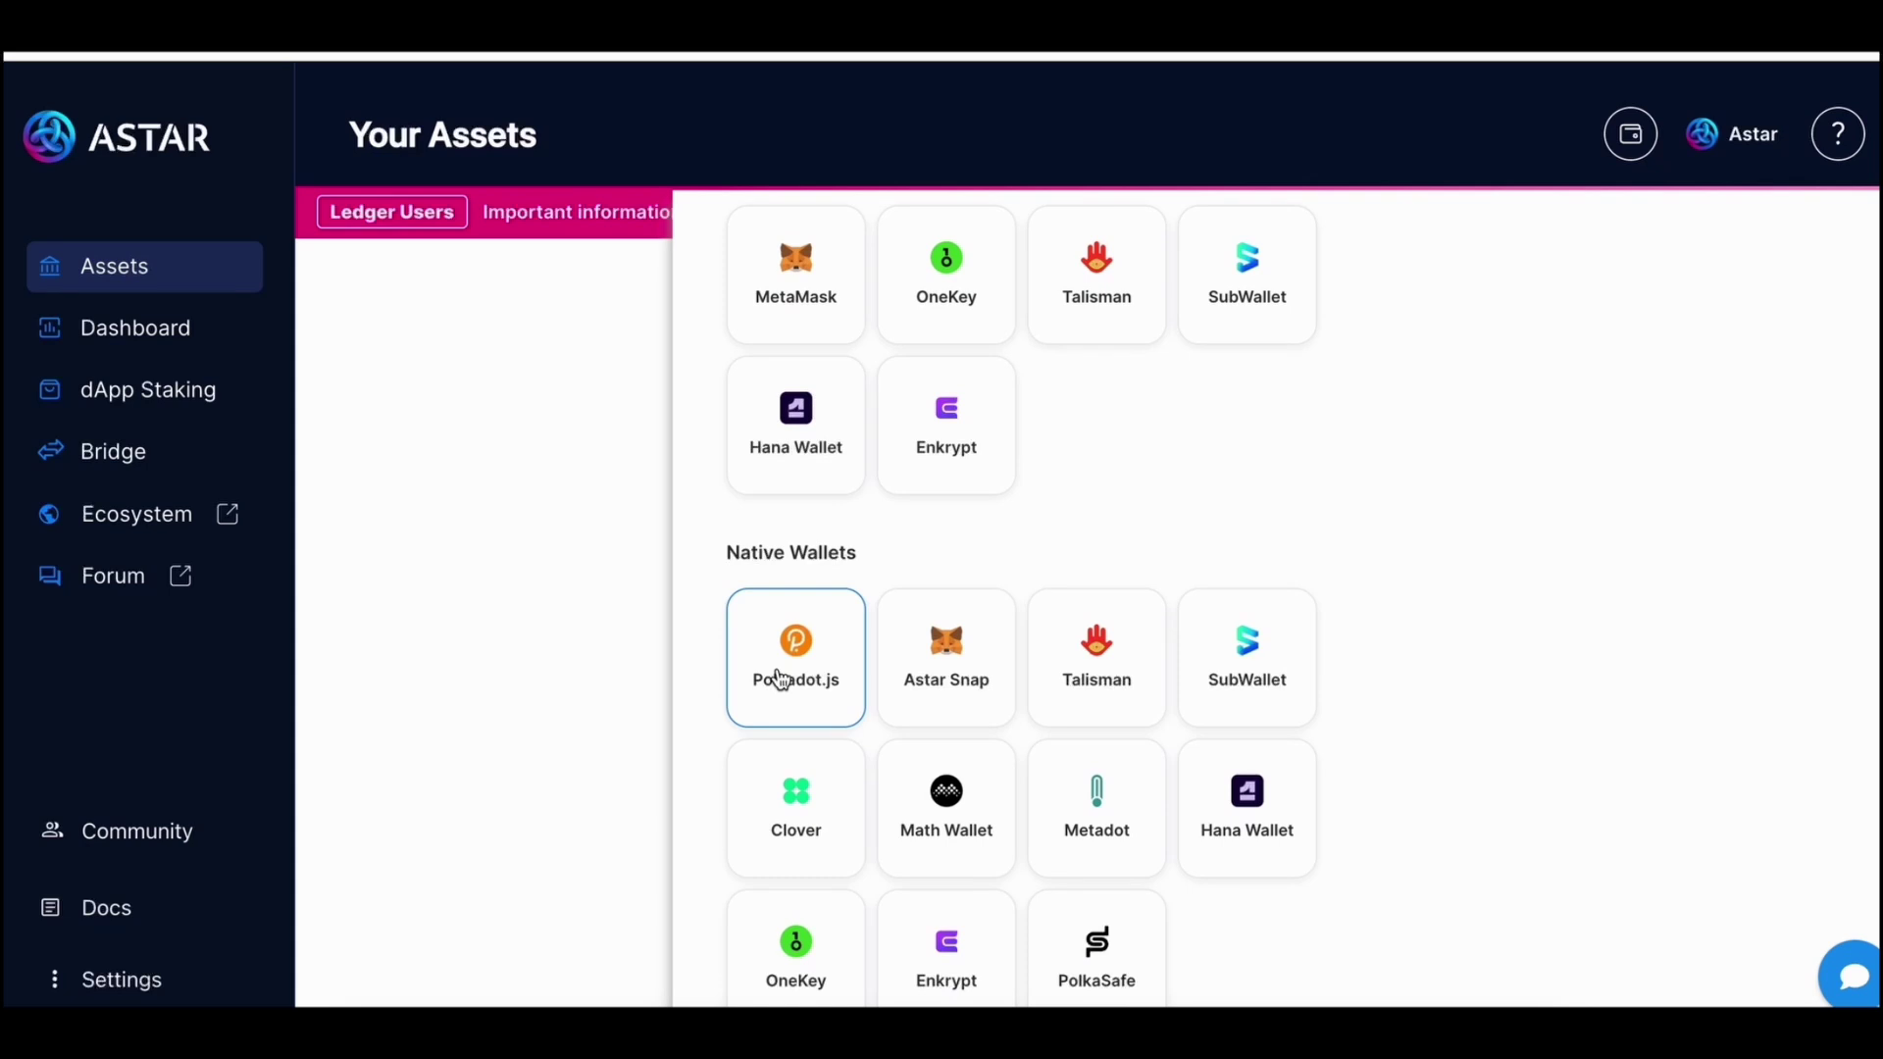
click(782, 679)
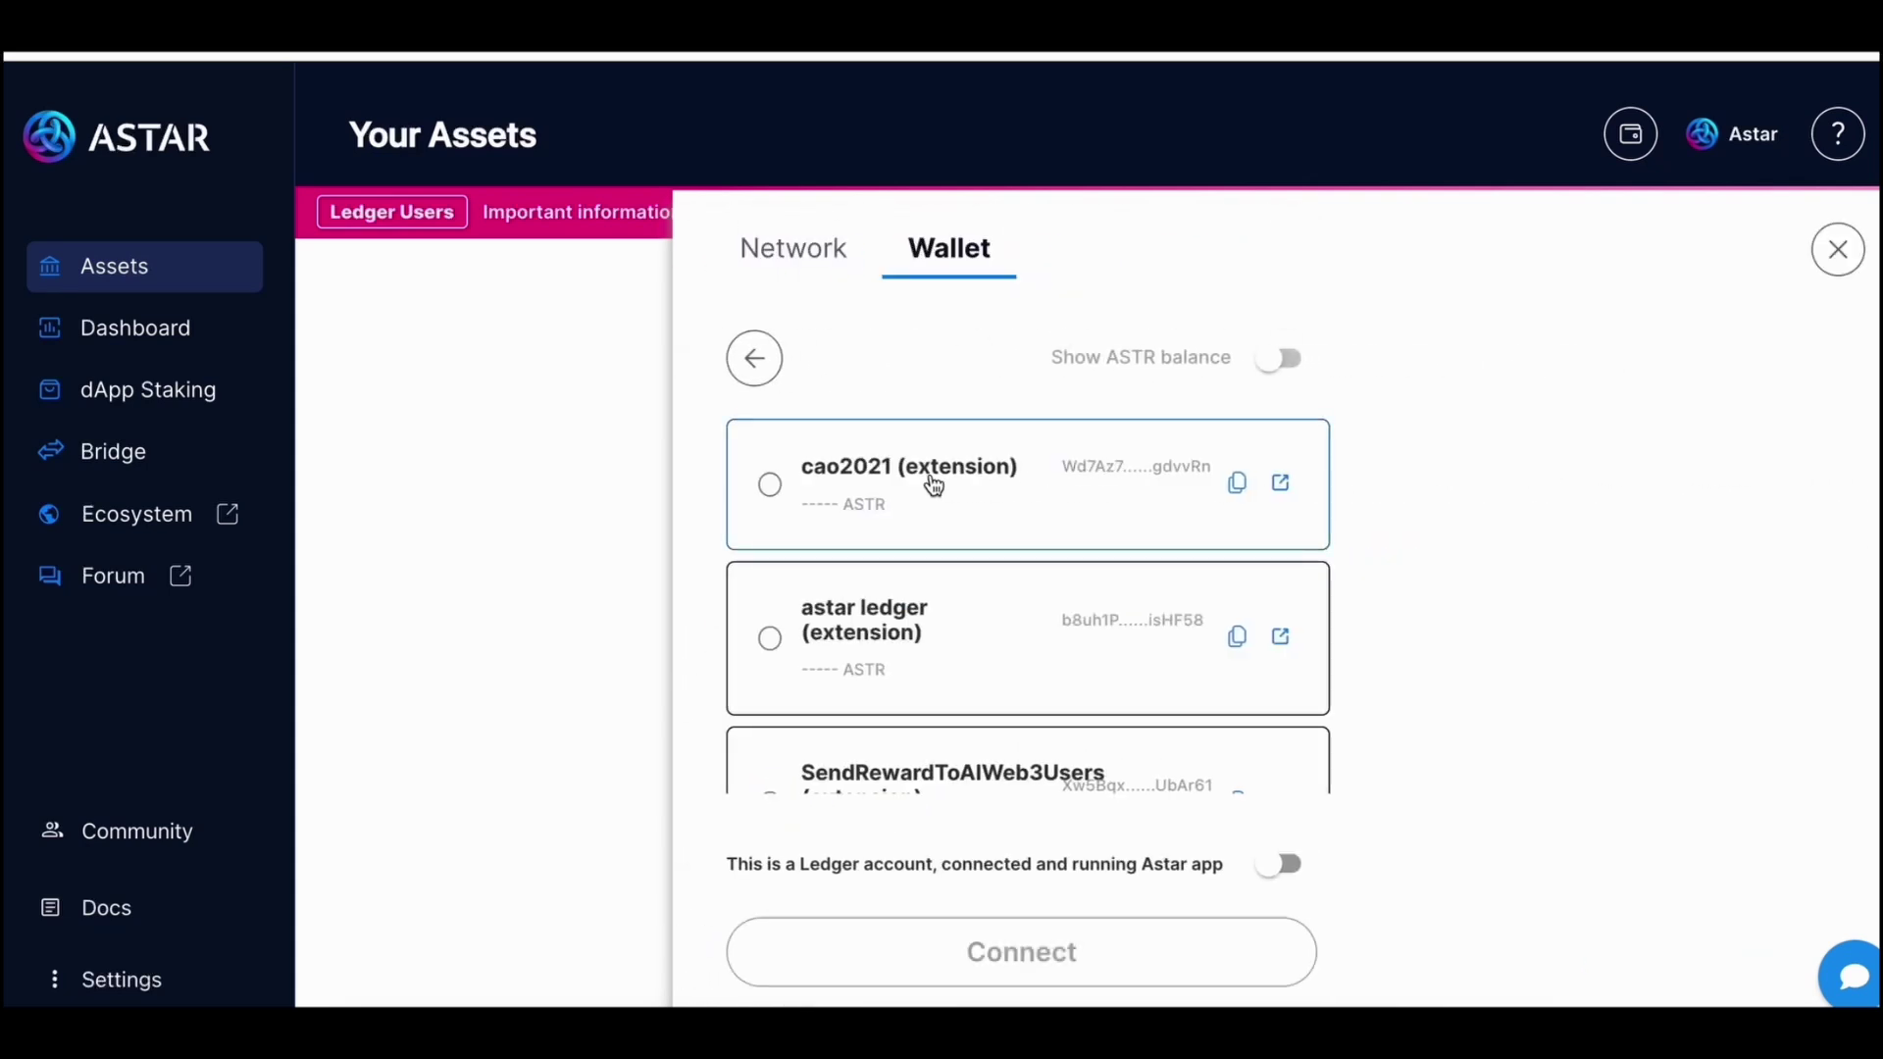
Connect the SendRewardToAIWeb3Users extension account to the portal.
scroll(1017, 584, down, 3)
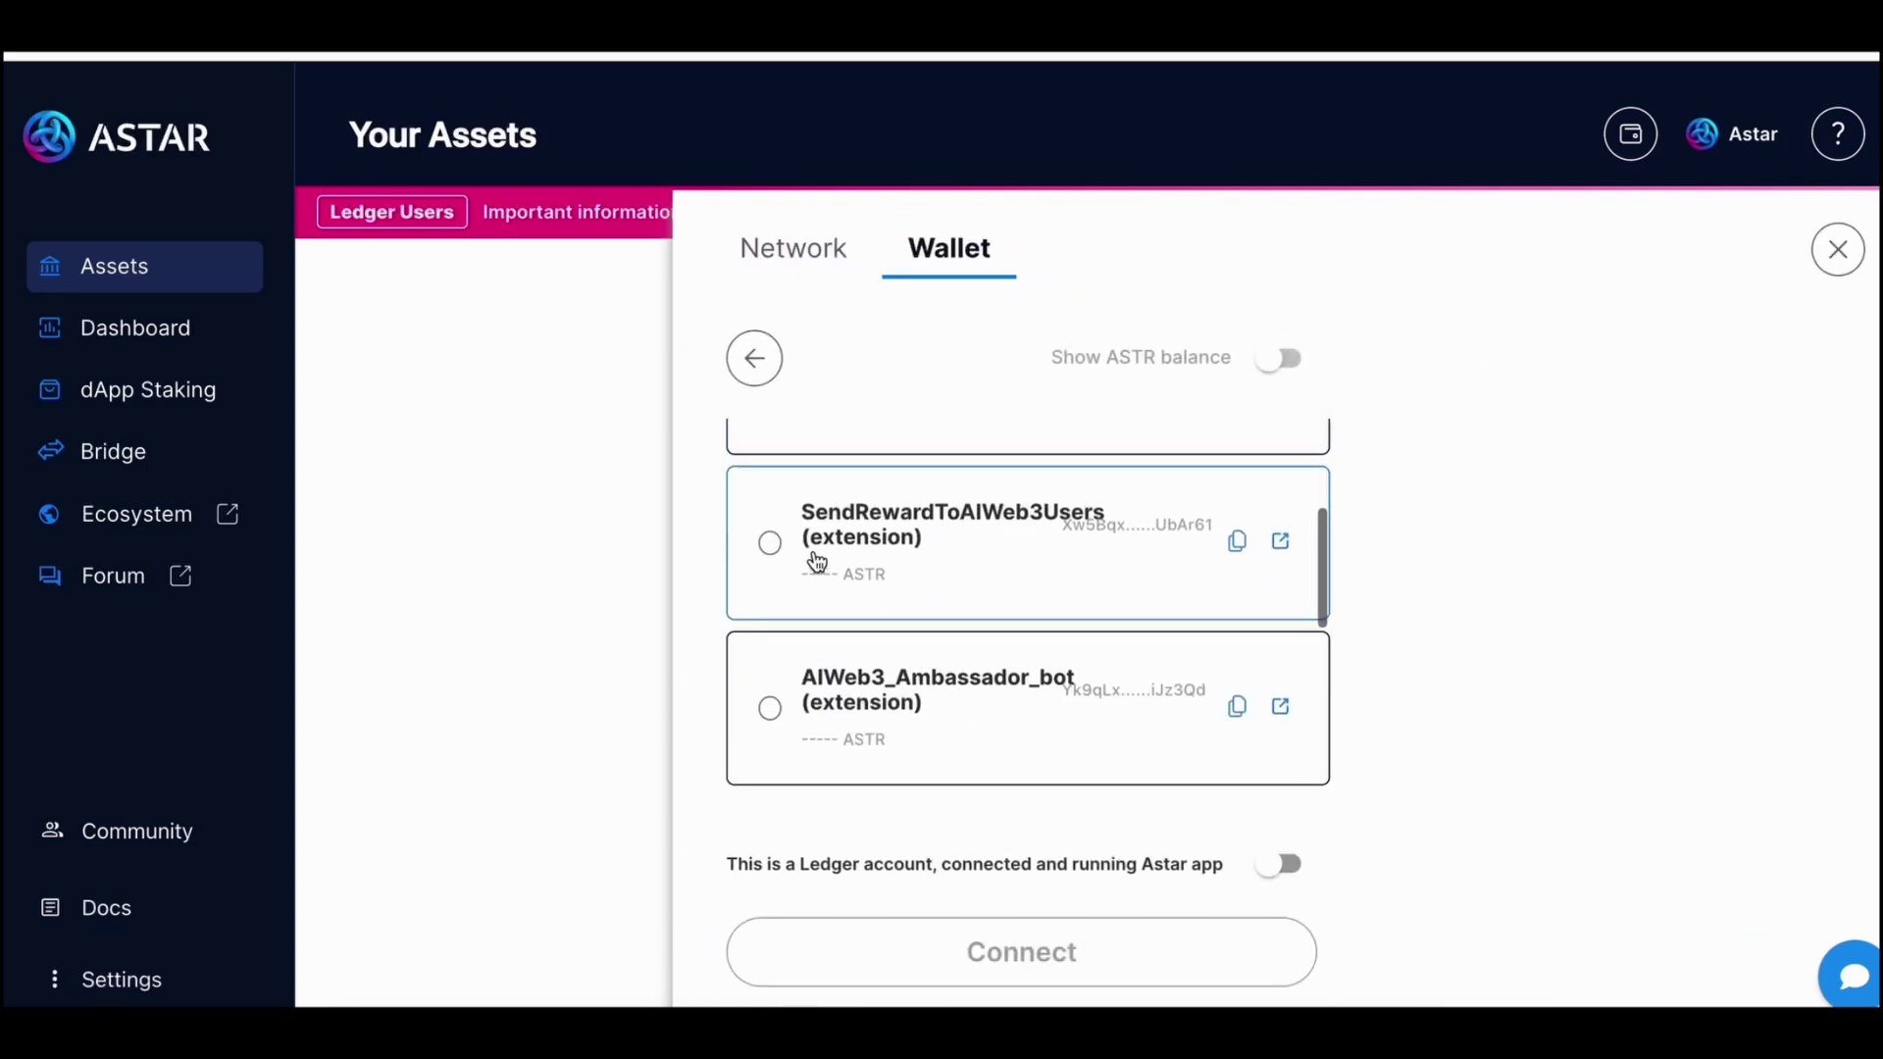
click(769, 544)
click(1036, 956)
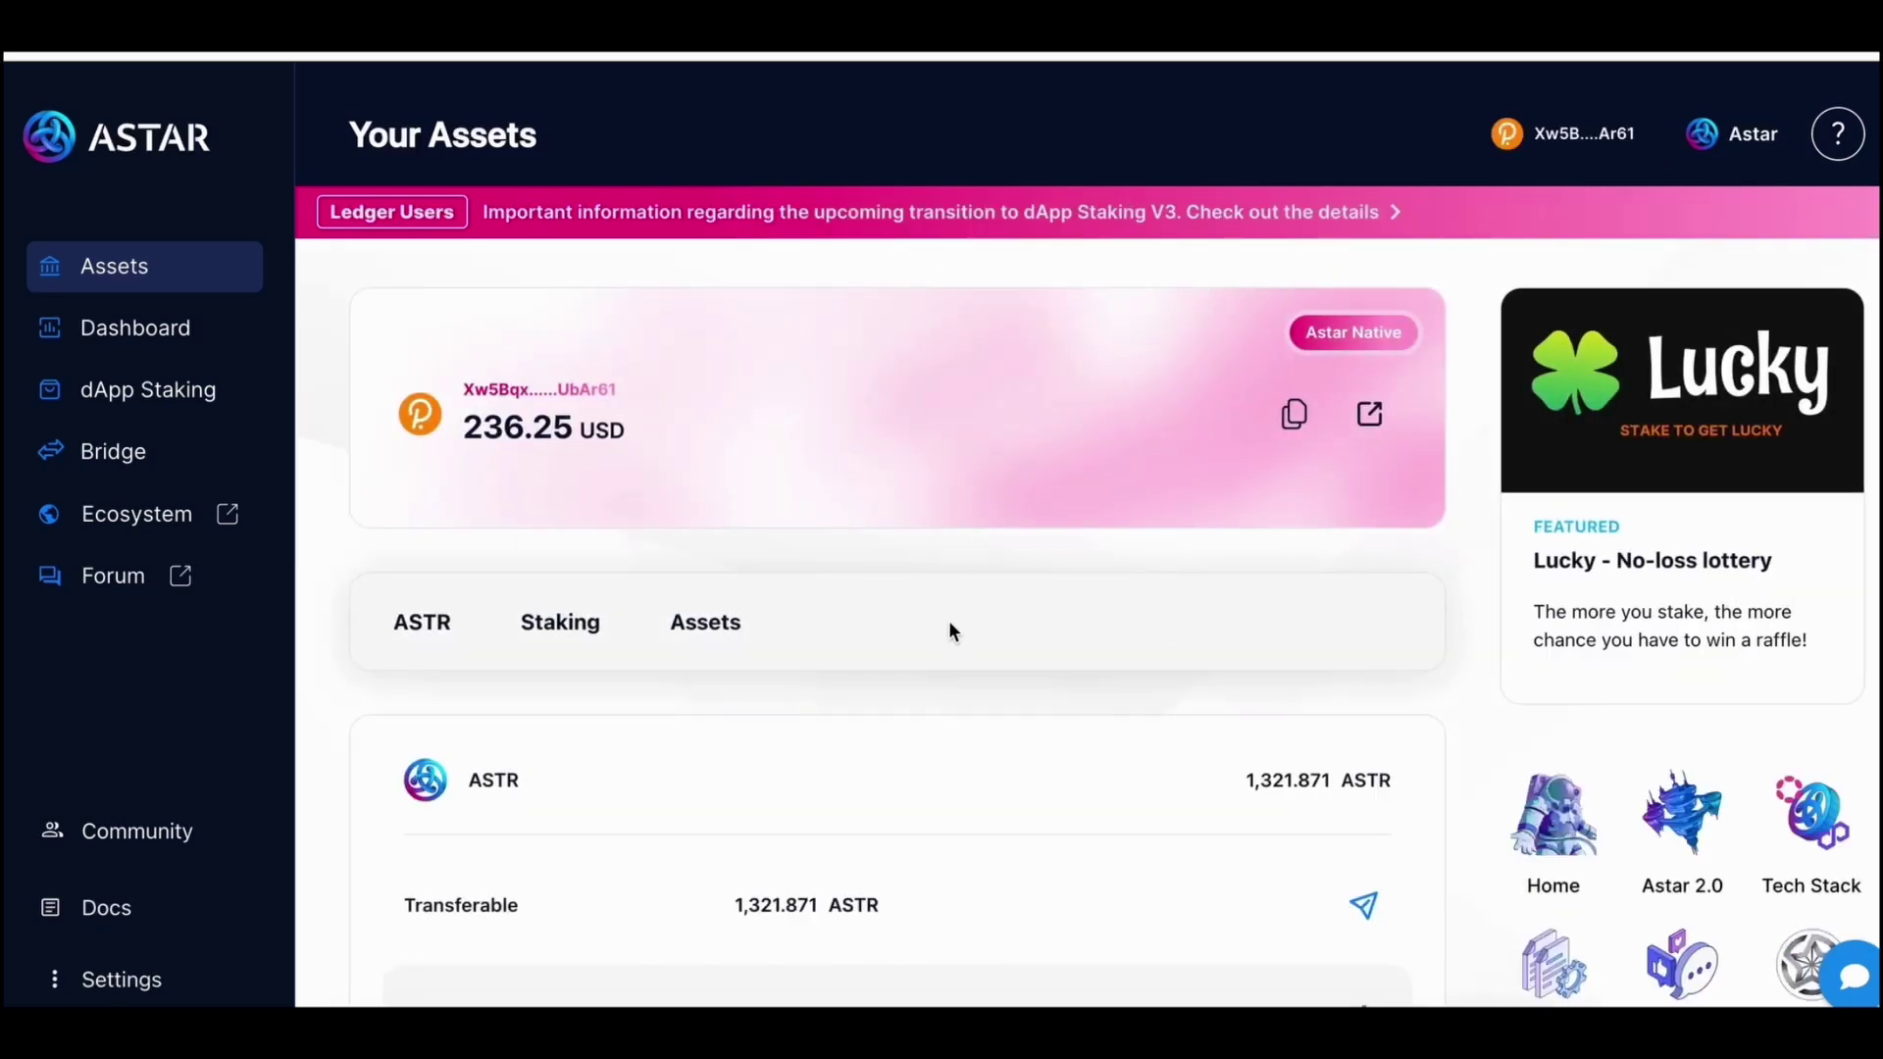
Check the account's transferable ASTR, locked tokens and staking overview.
scroll(950, 620, down, 3)
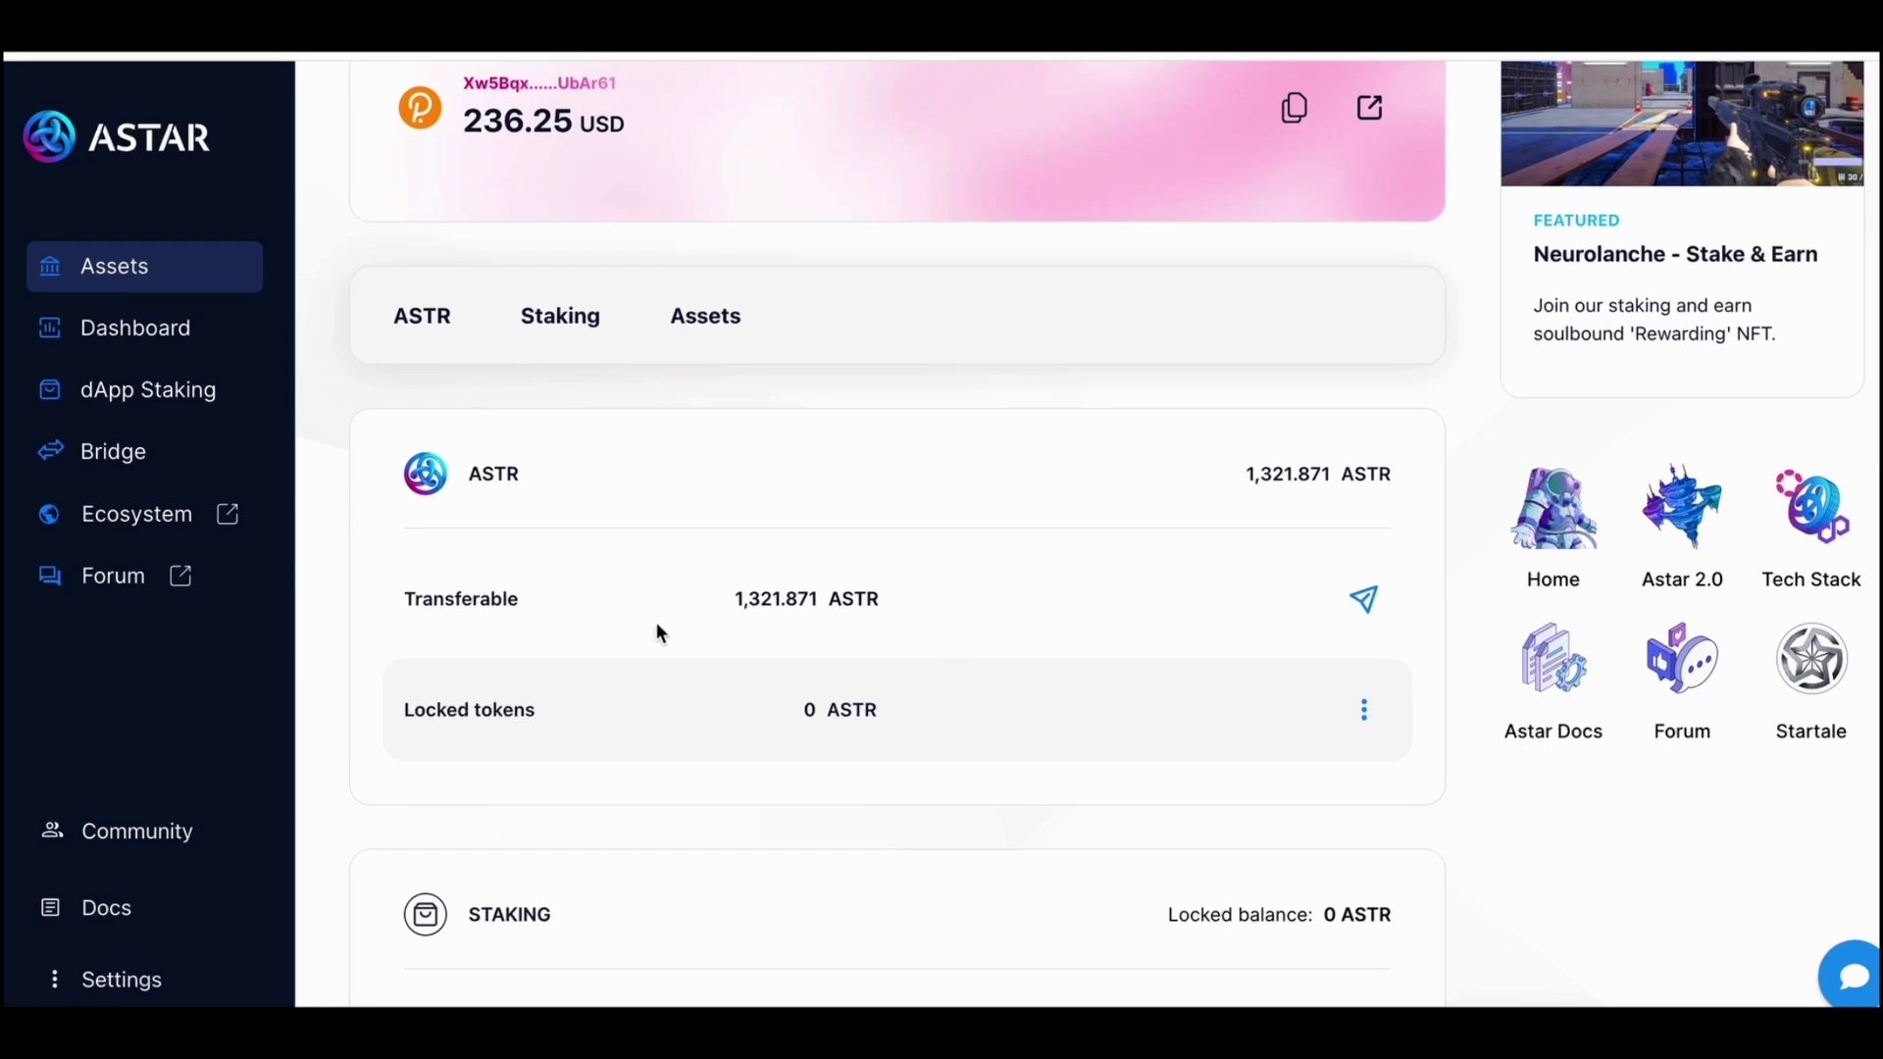
drag(663, 600, 910, 589)
scroll(910, 588, down, 3)
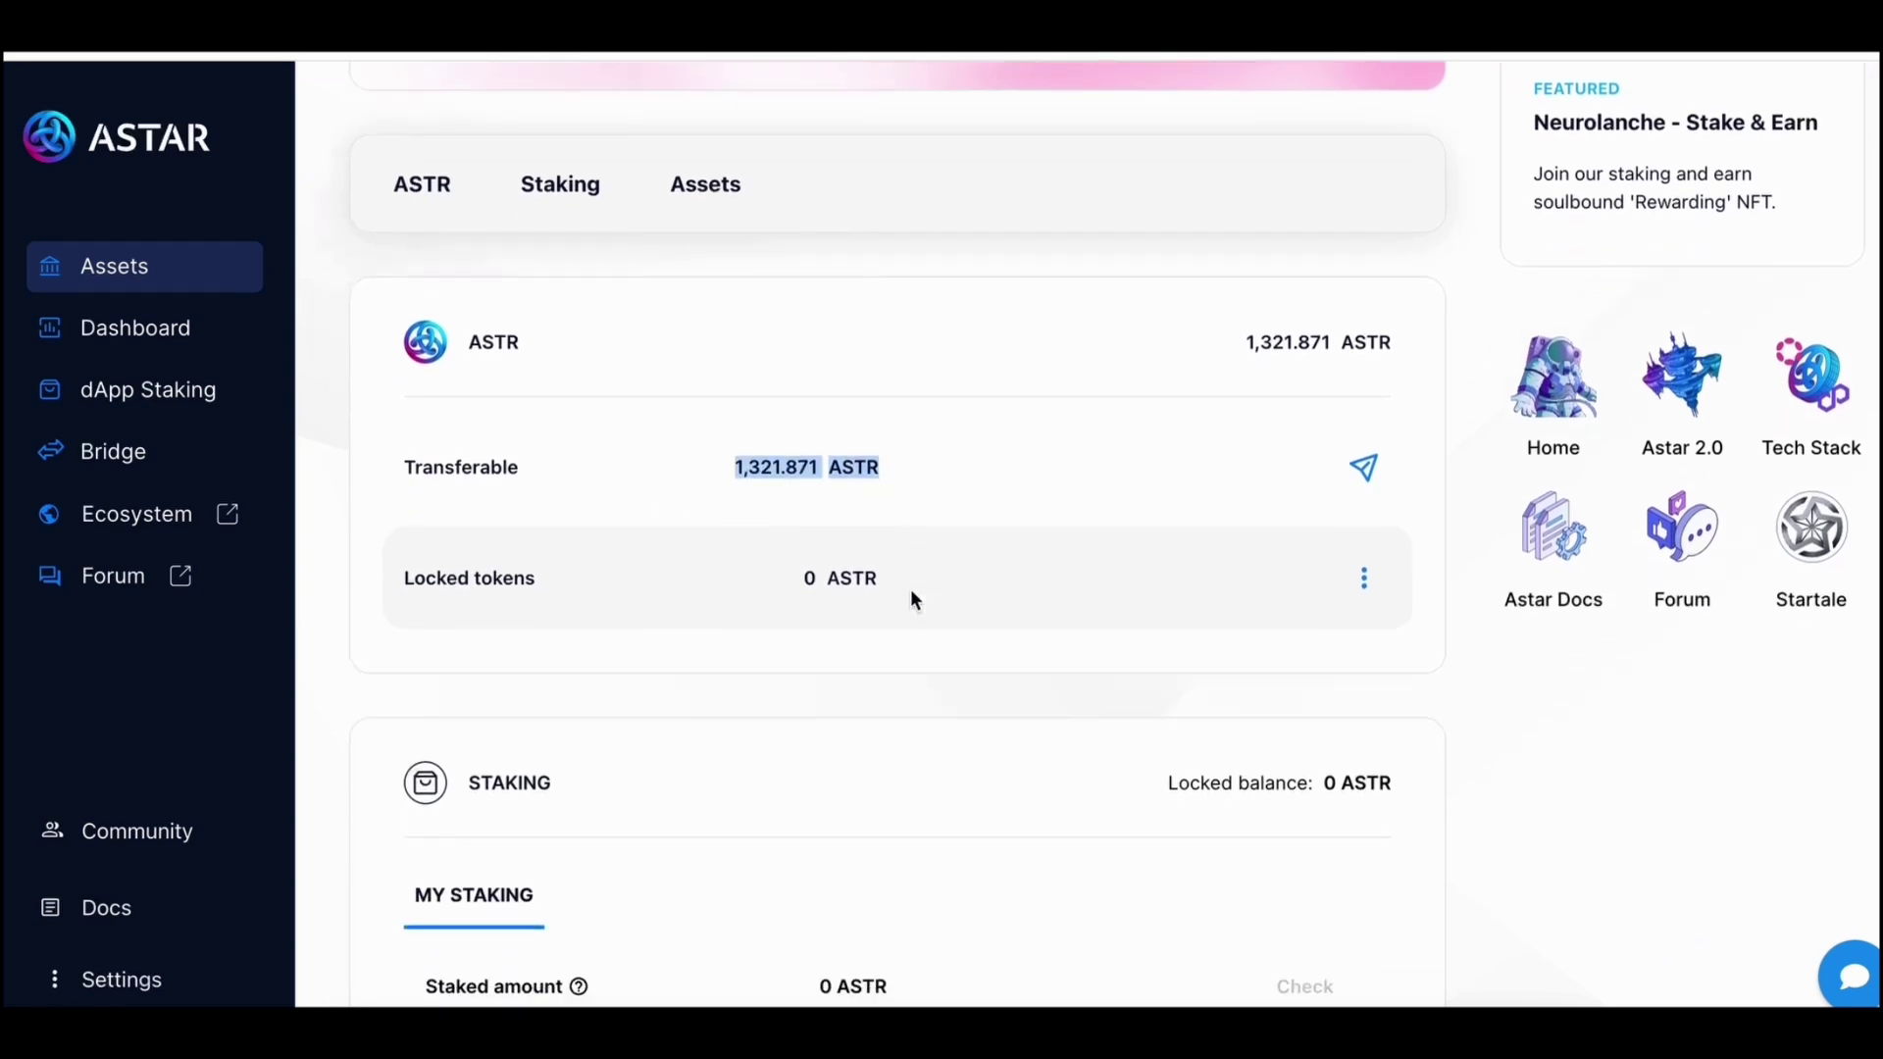
scroll(912, 600, down, 2)
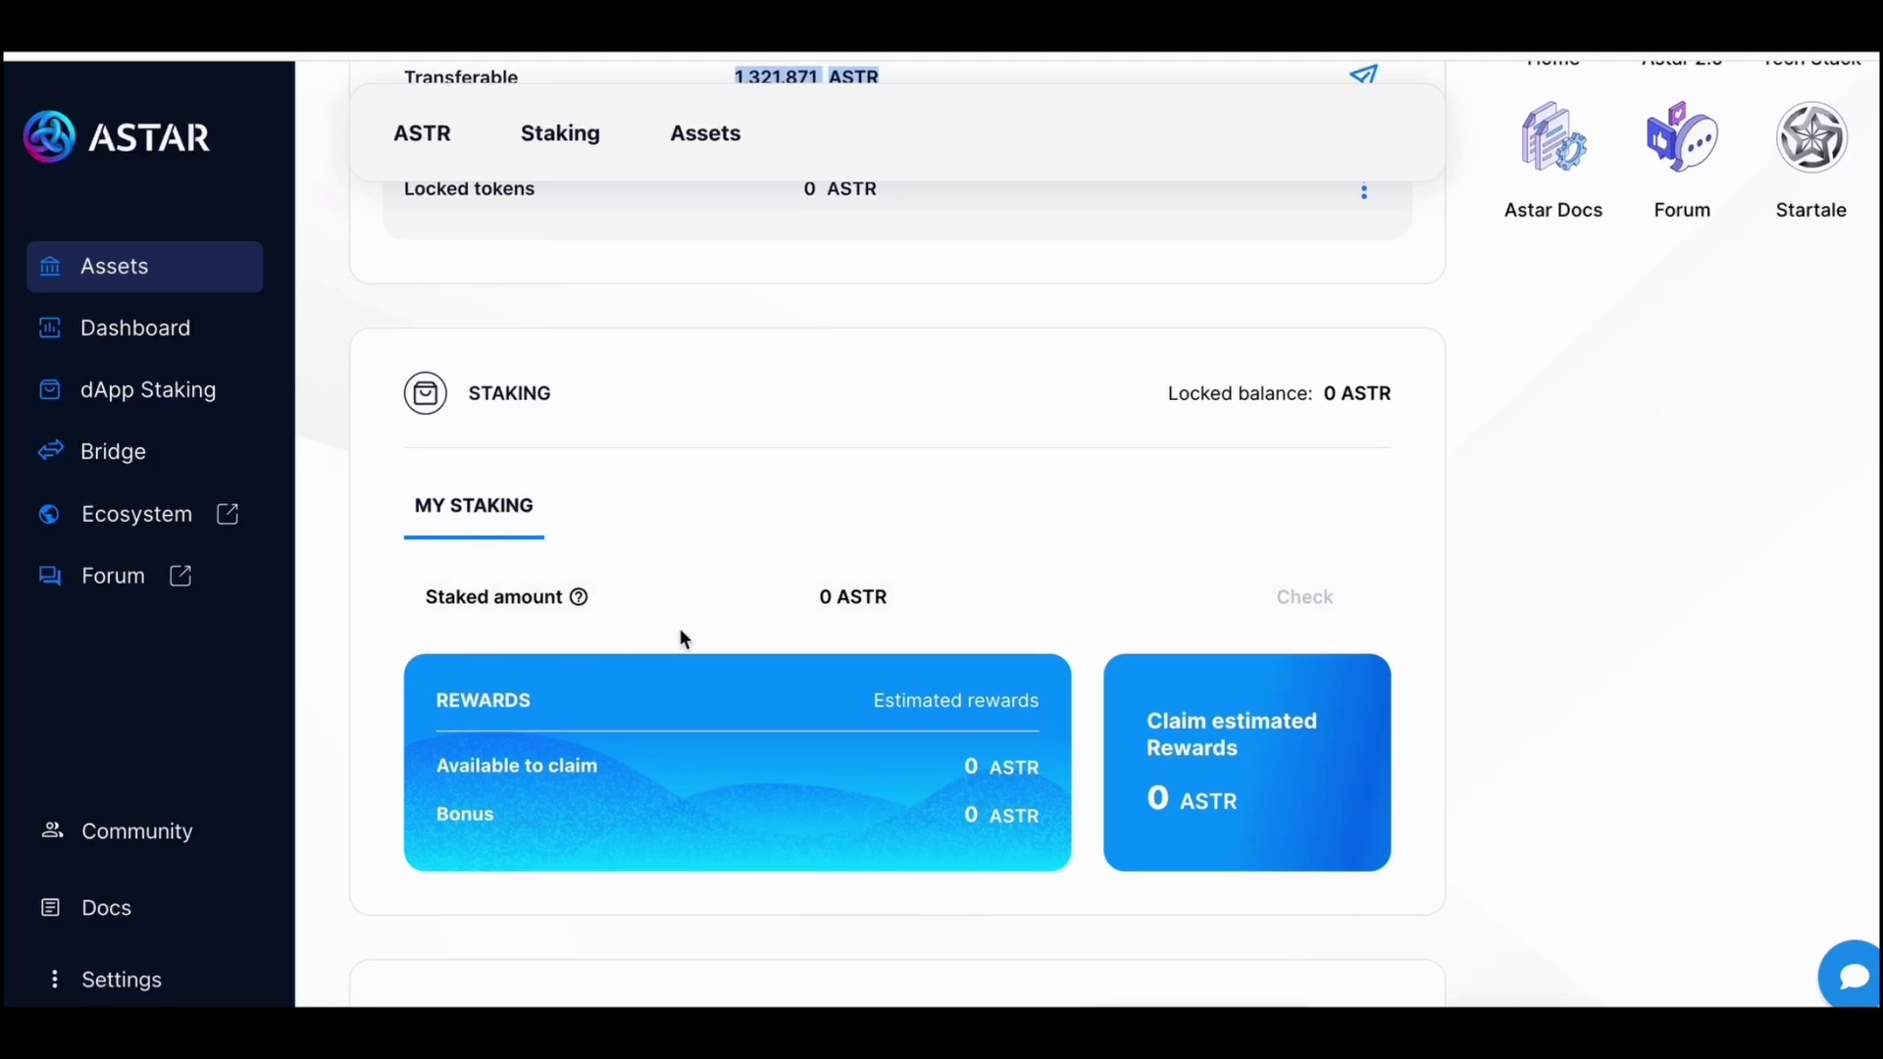
Open dApp Staking and read the explanations of the basic rewards and bonus rewards.
click(117, 392)
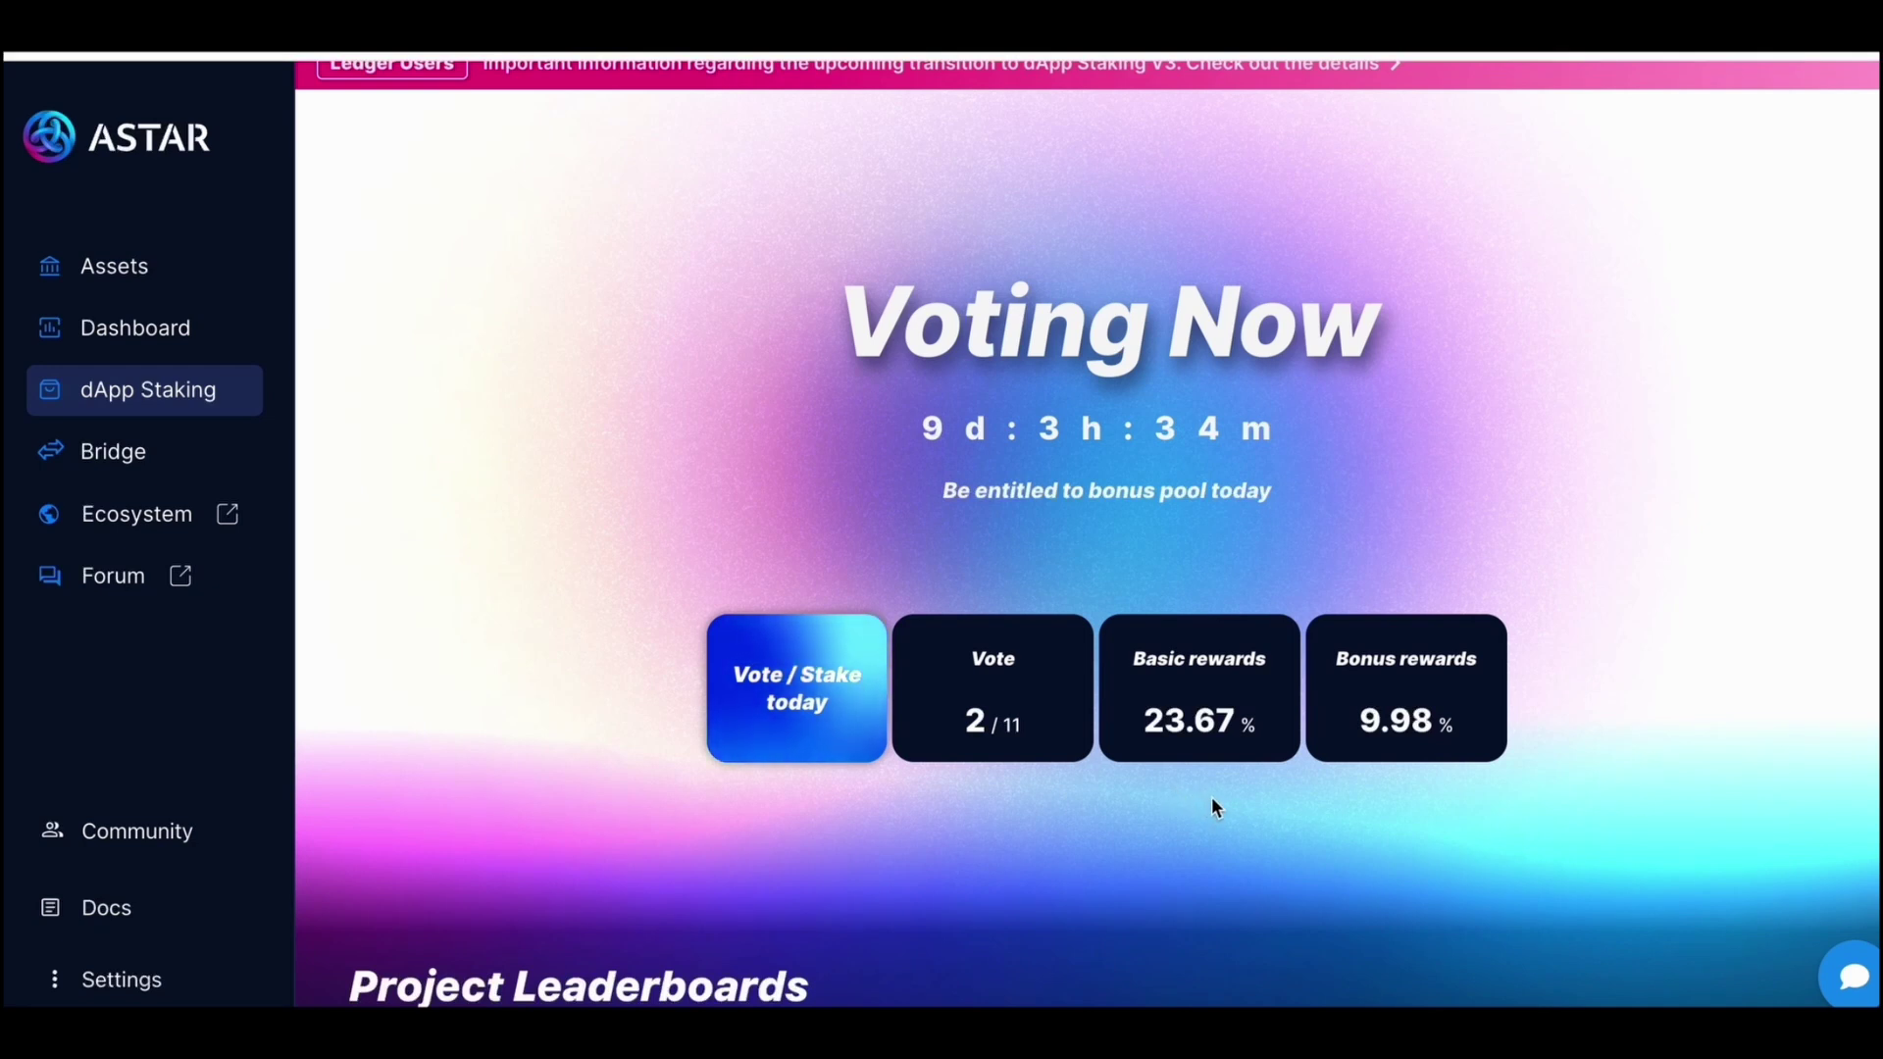
scroll(1210, 796, down, 2)
mouse_move(1226, 606)
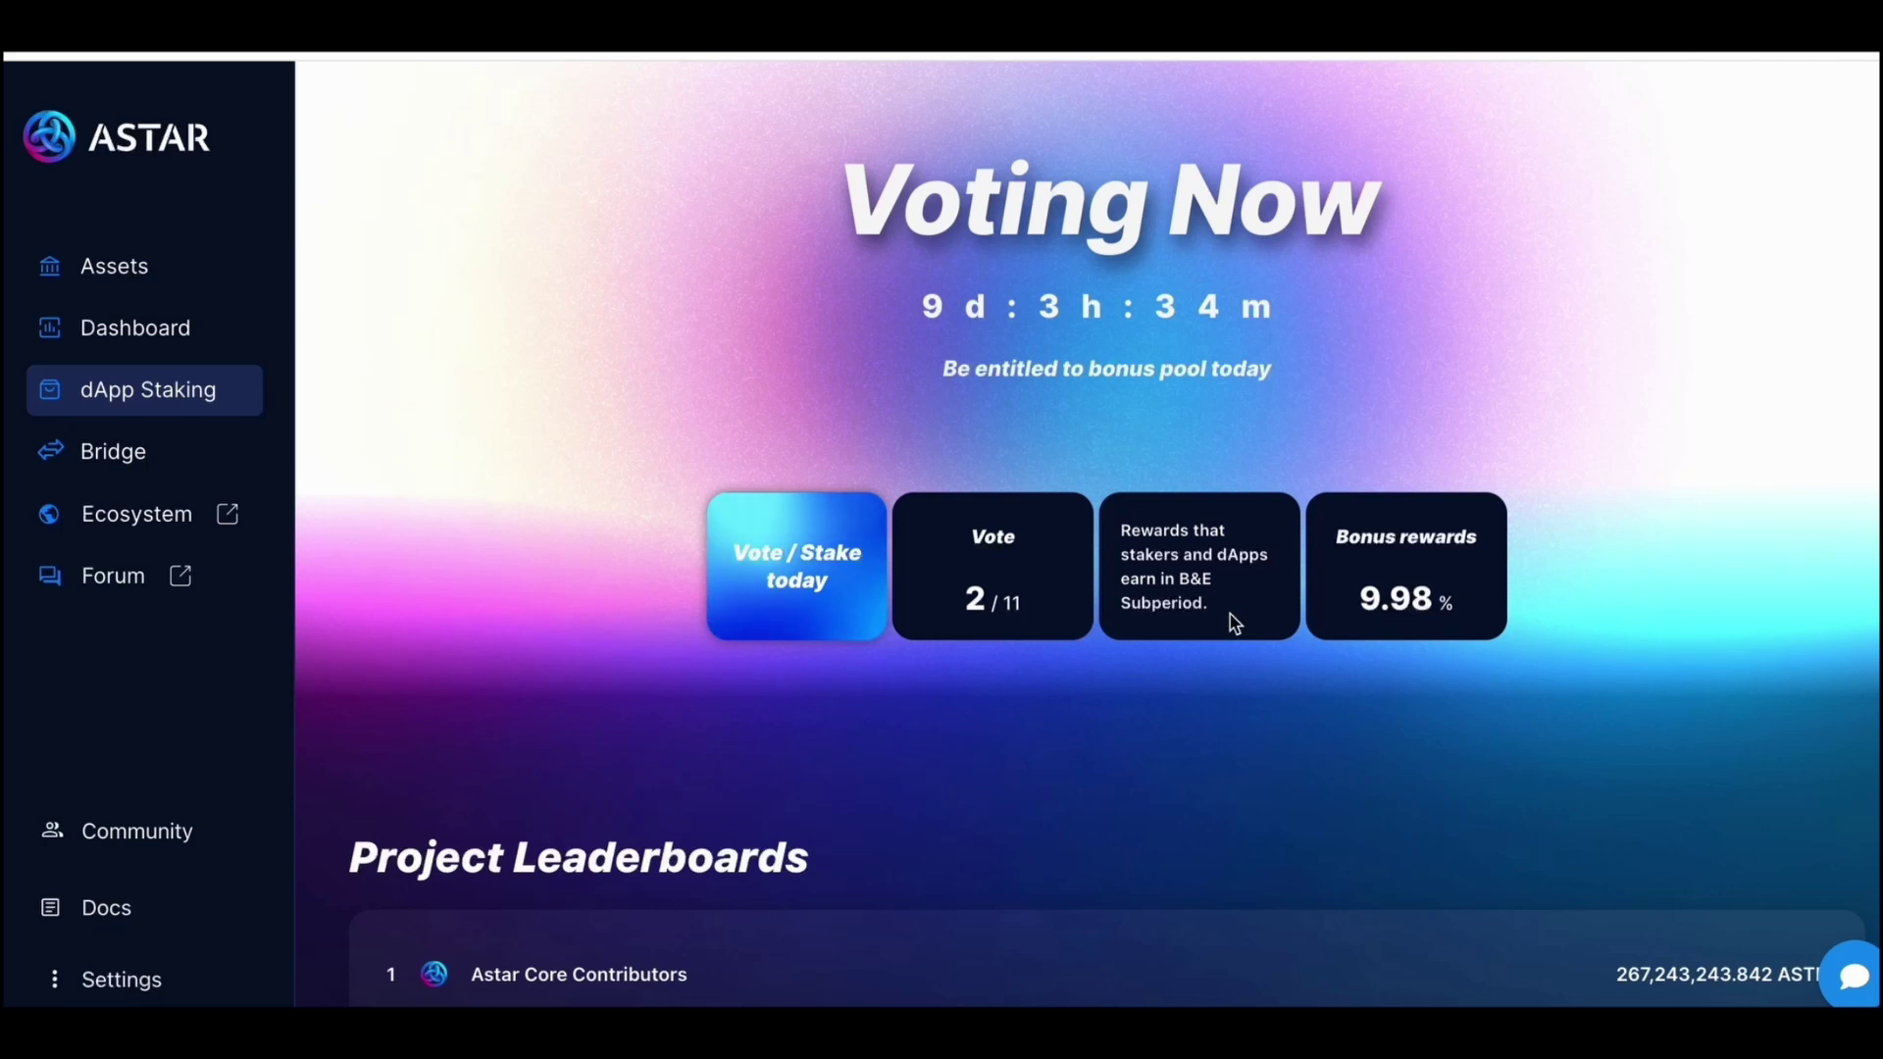
mouse_move(1399, 601)
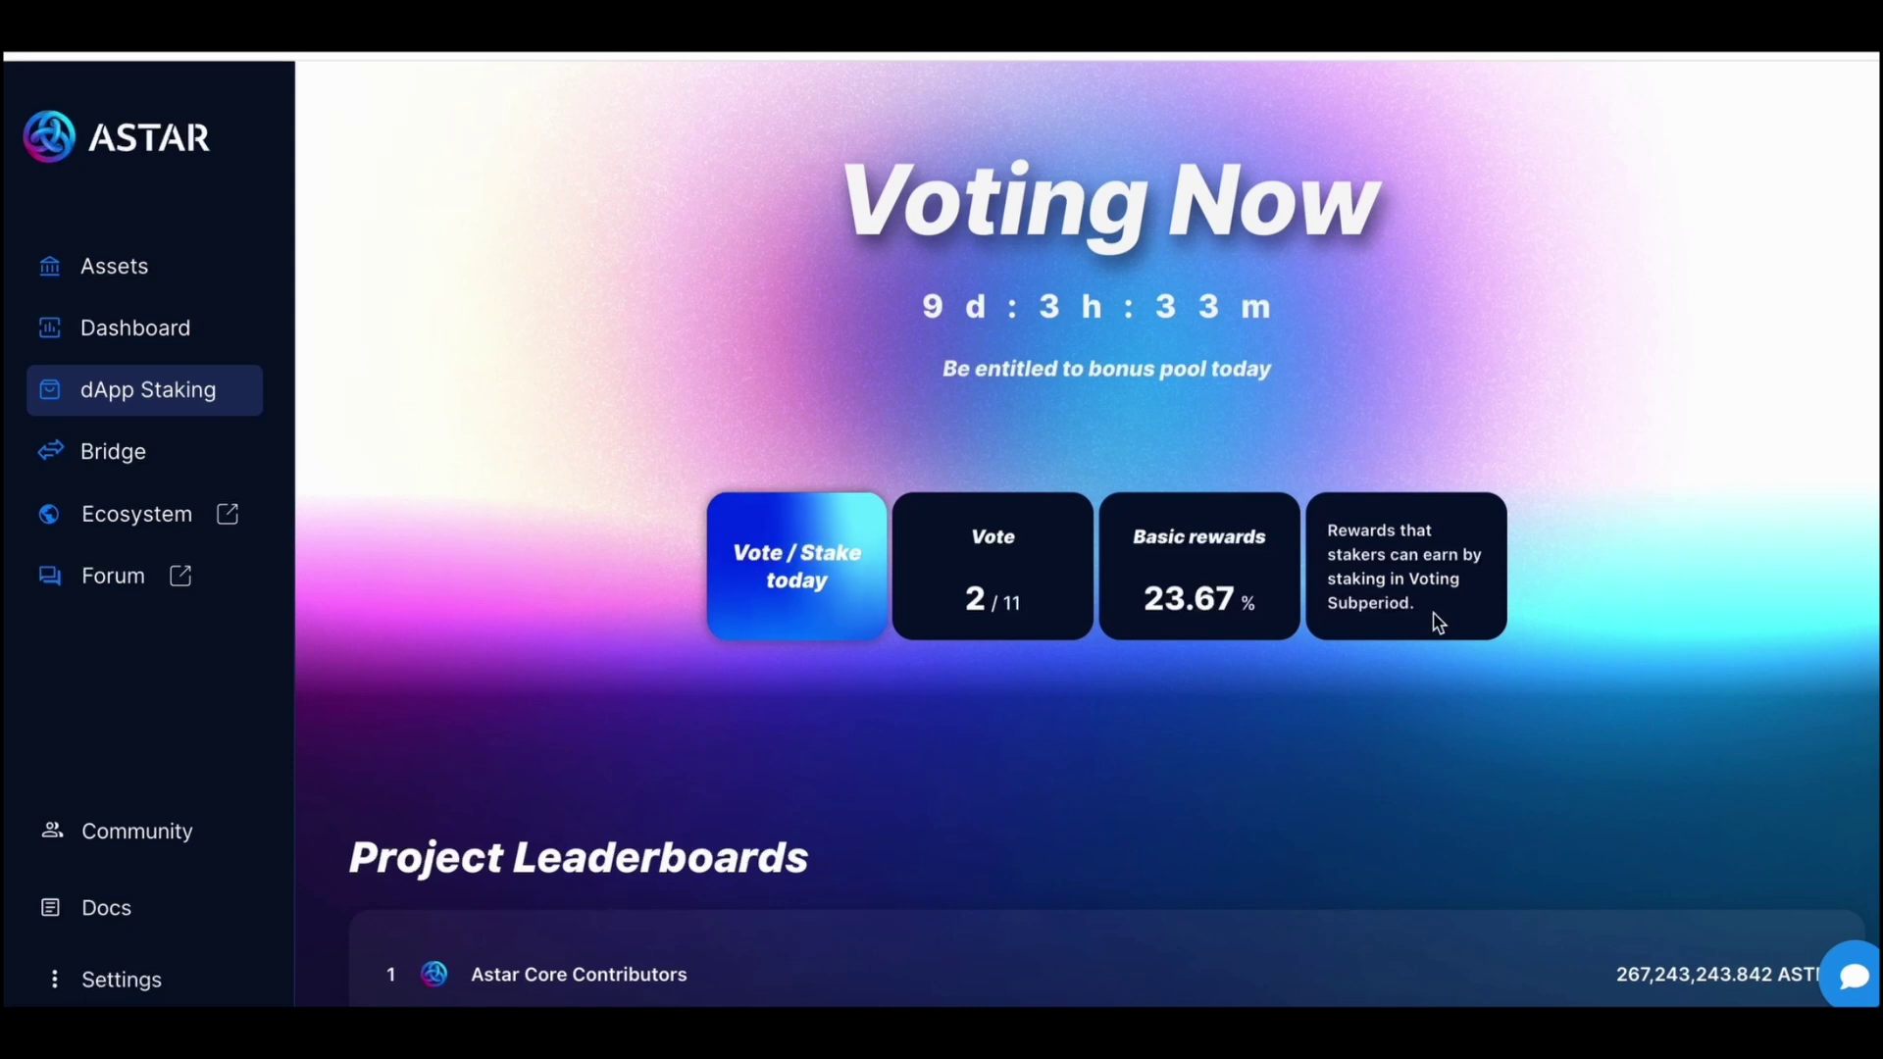
mouse_move(1165, 600)
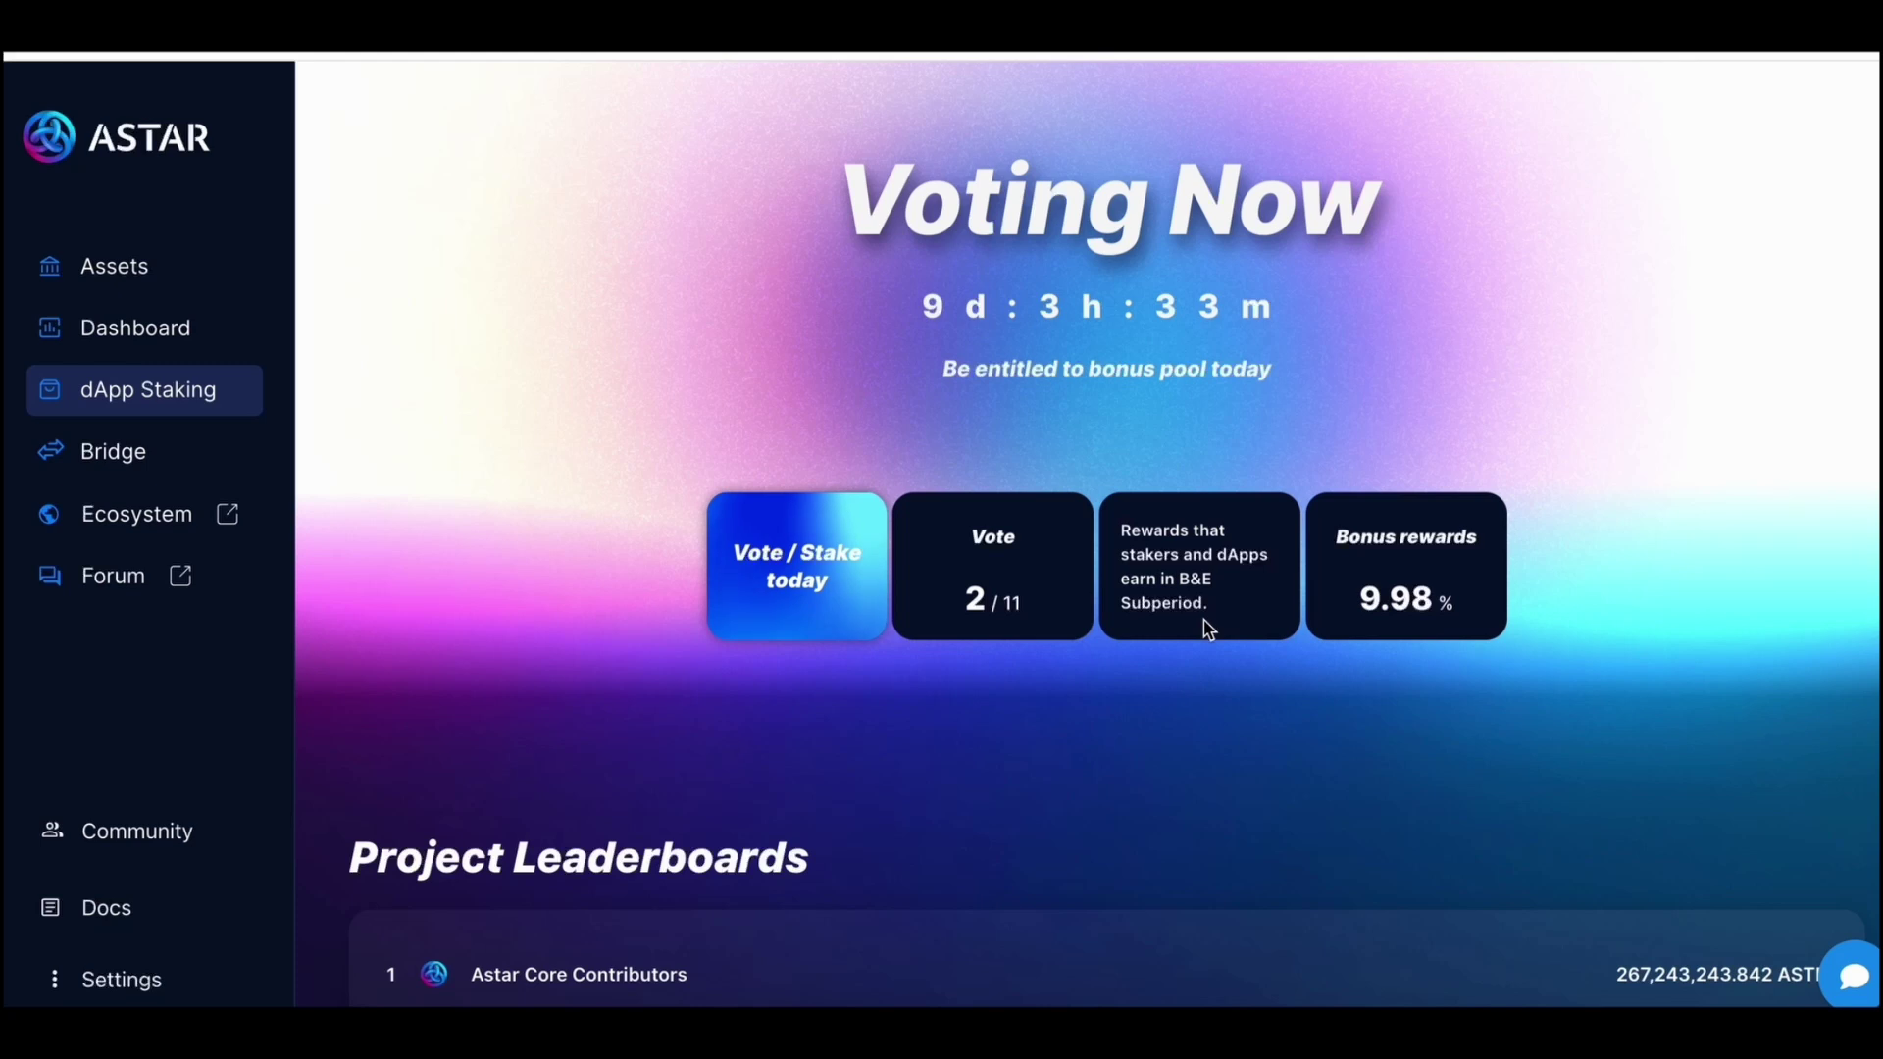
Browse the project leaderboards and the dApp listings from DeFi to Others to find a project to stake on.
scroll(786, 613, down, 6)
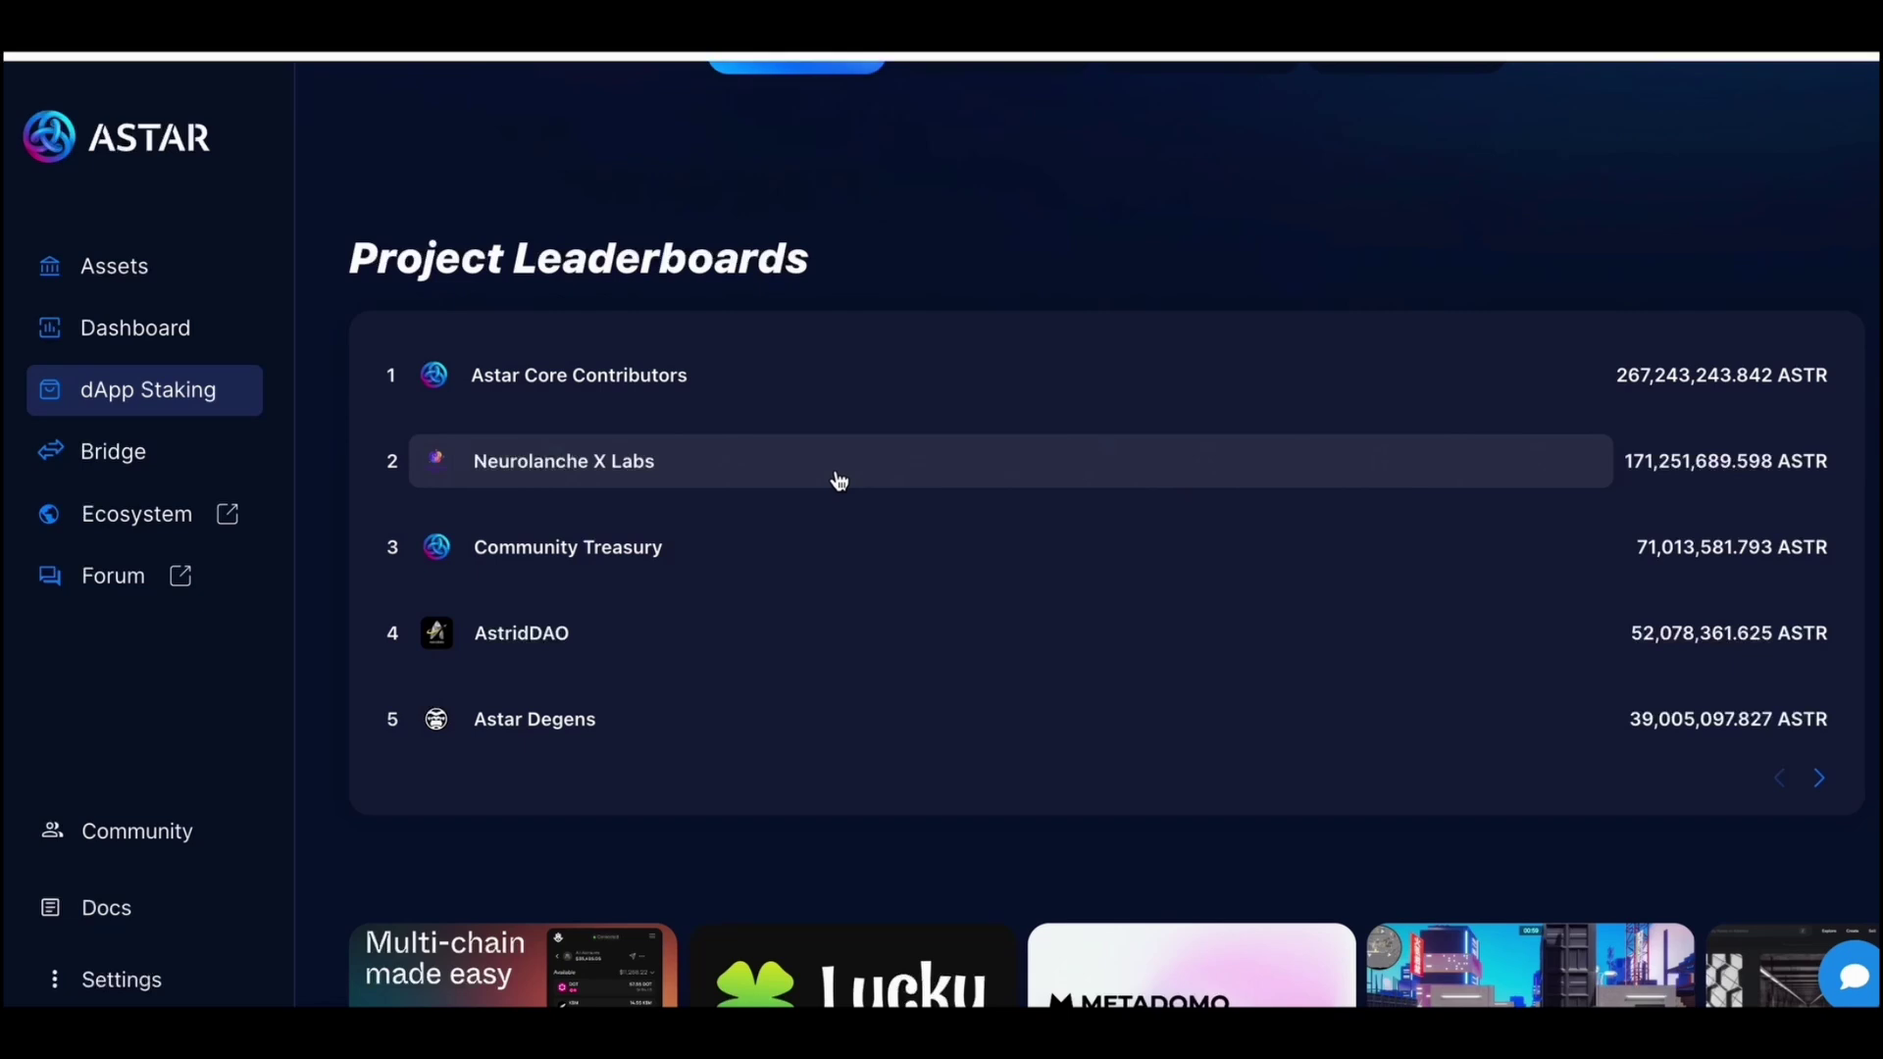
scroll(838, 481, down, 10)
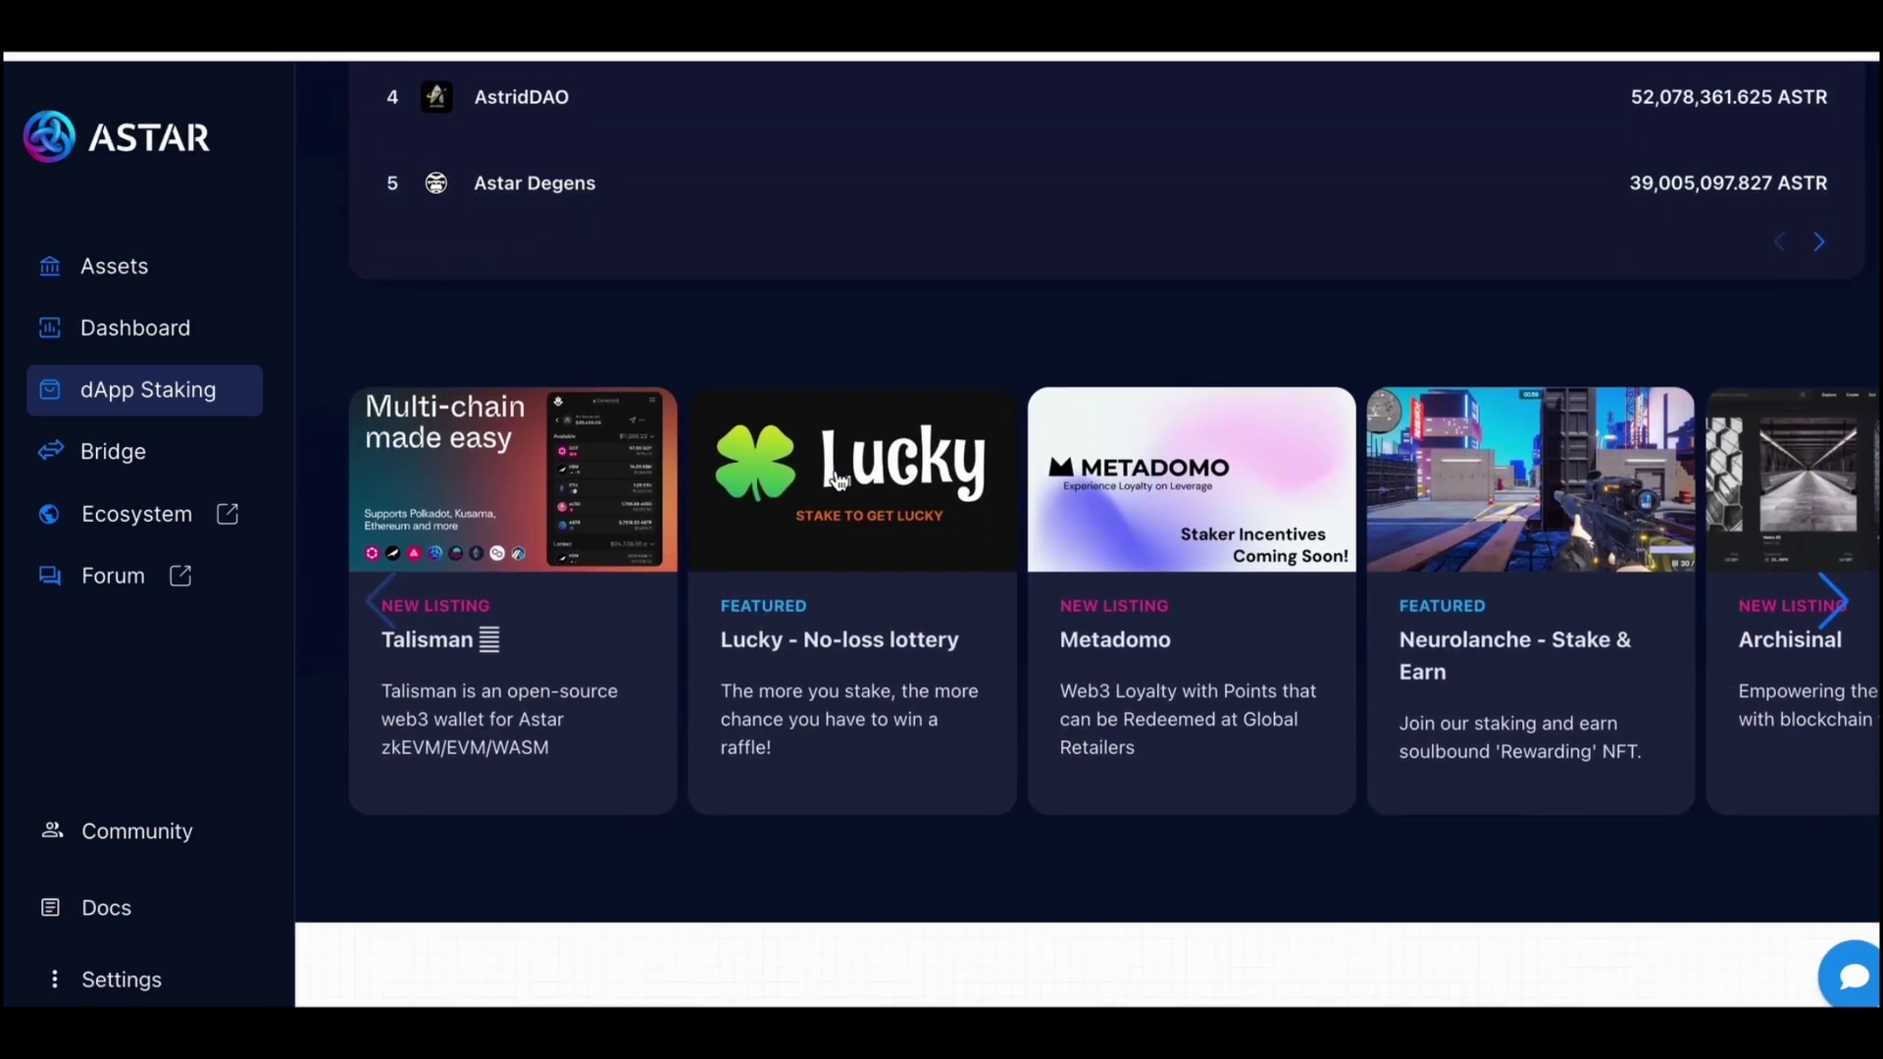
scroll(836, 479, down, 6)
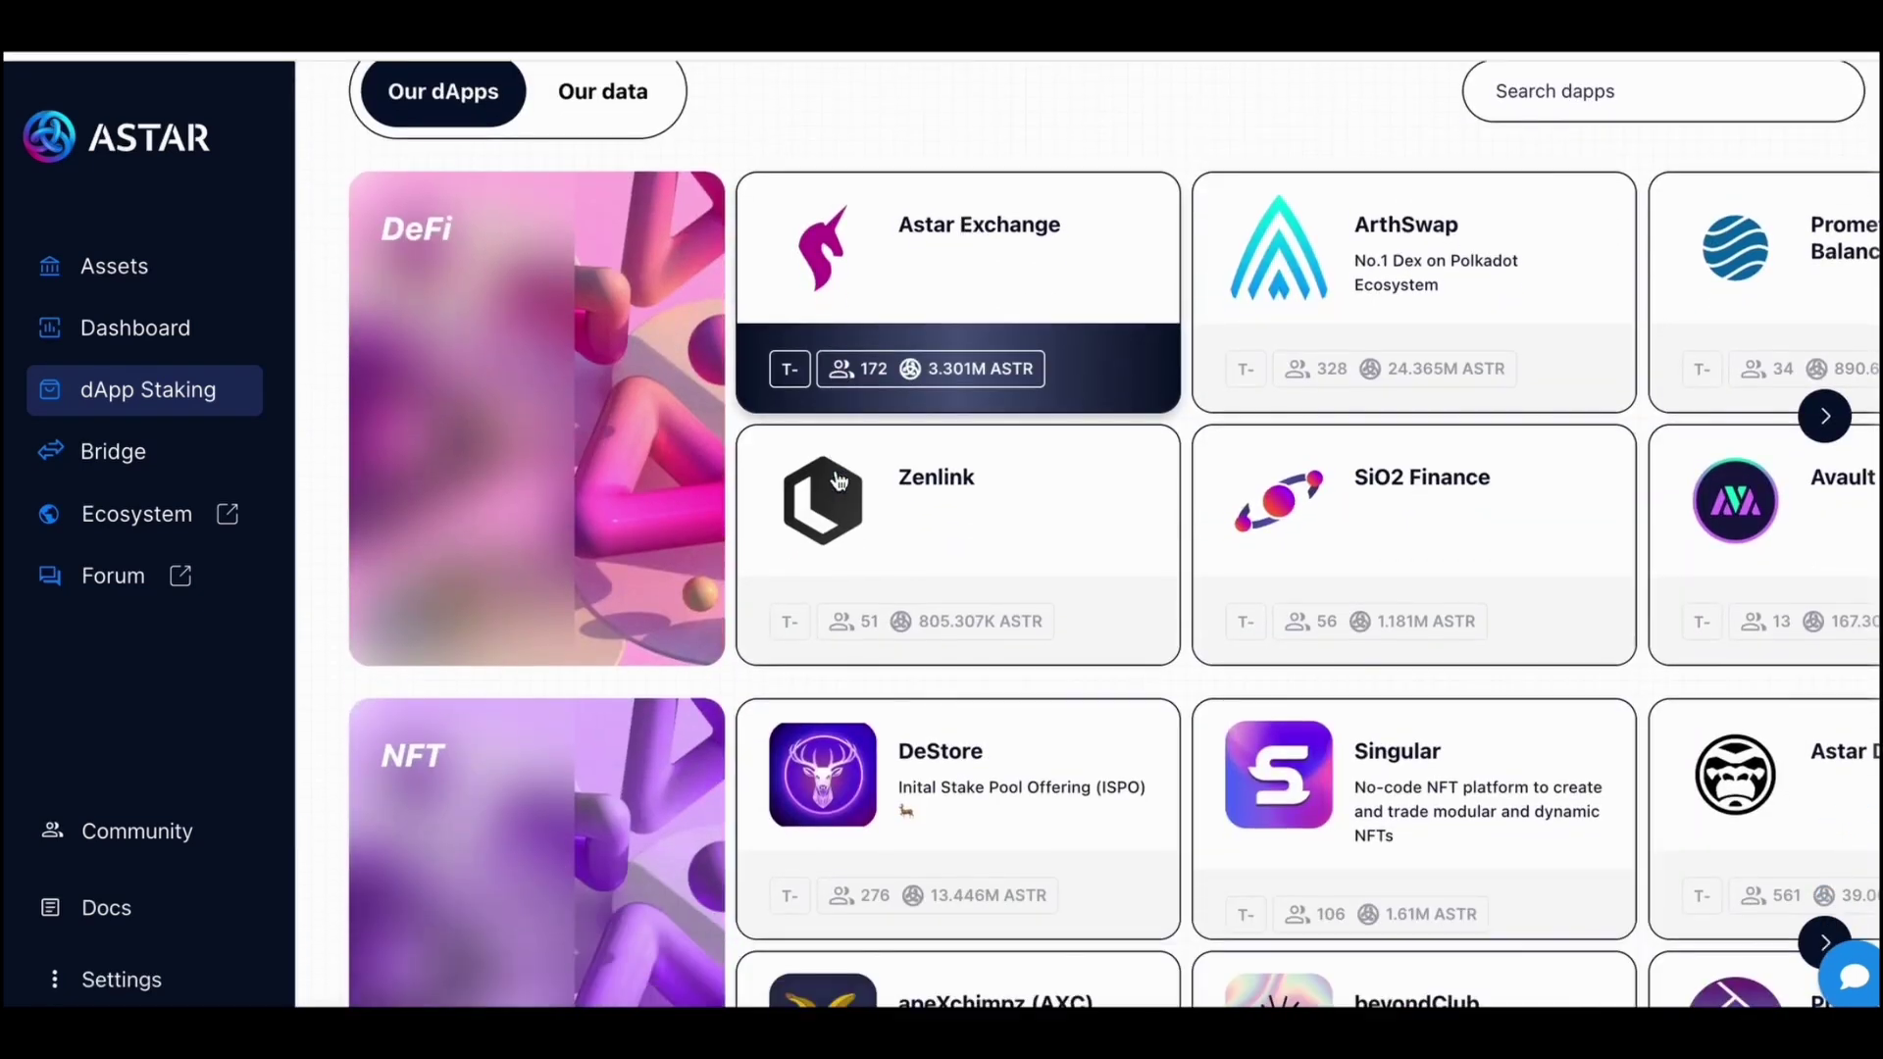
scroll(839, 479, down, 4)
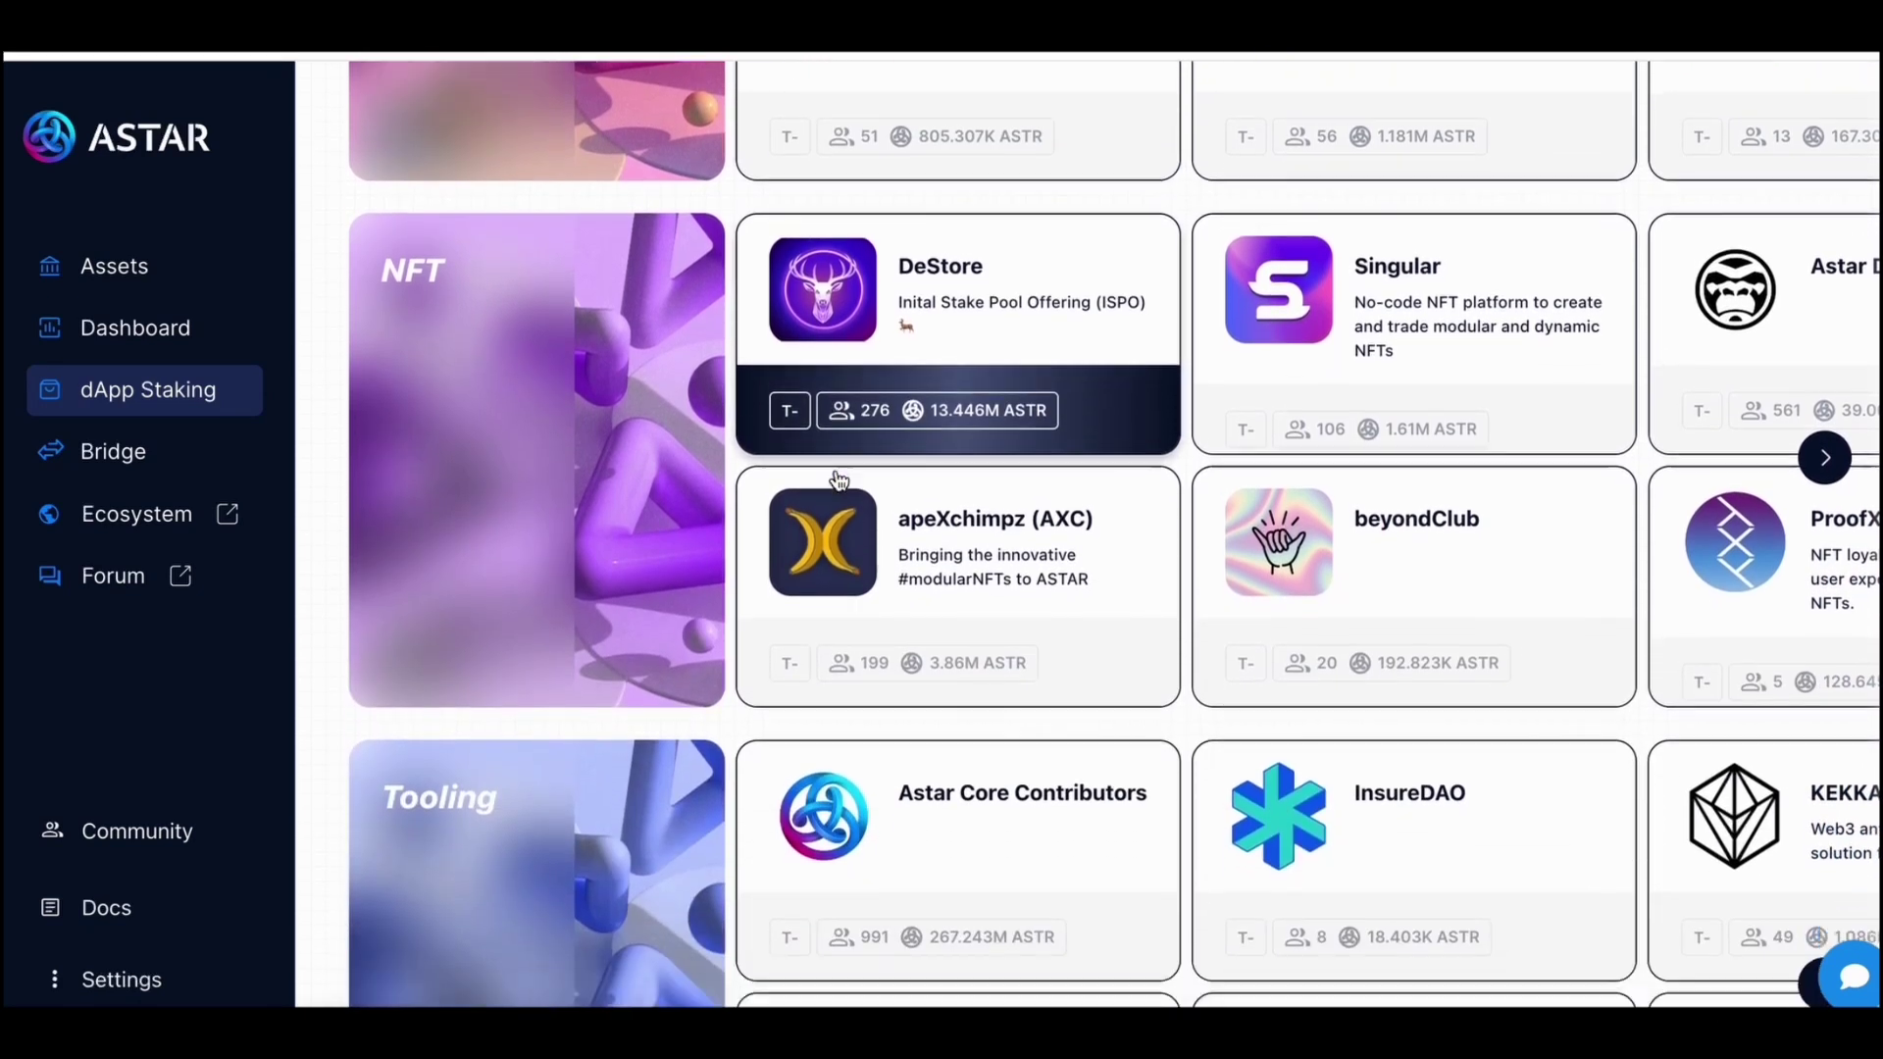
scroll(1010, 495, down, 4)
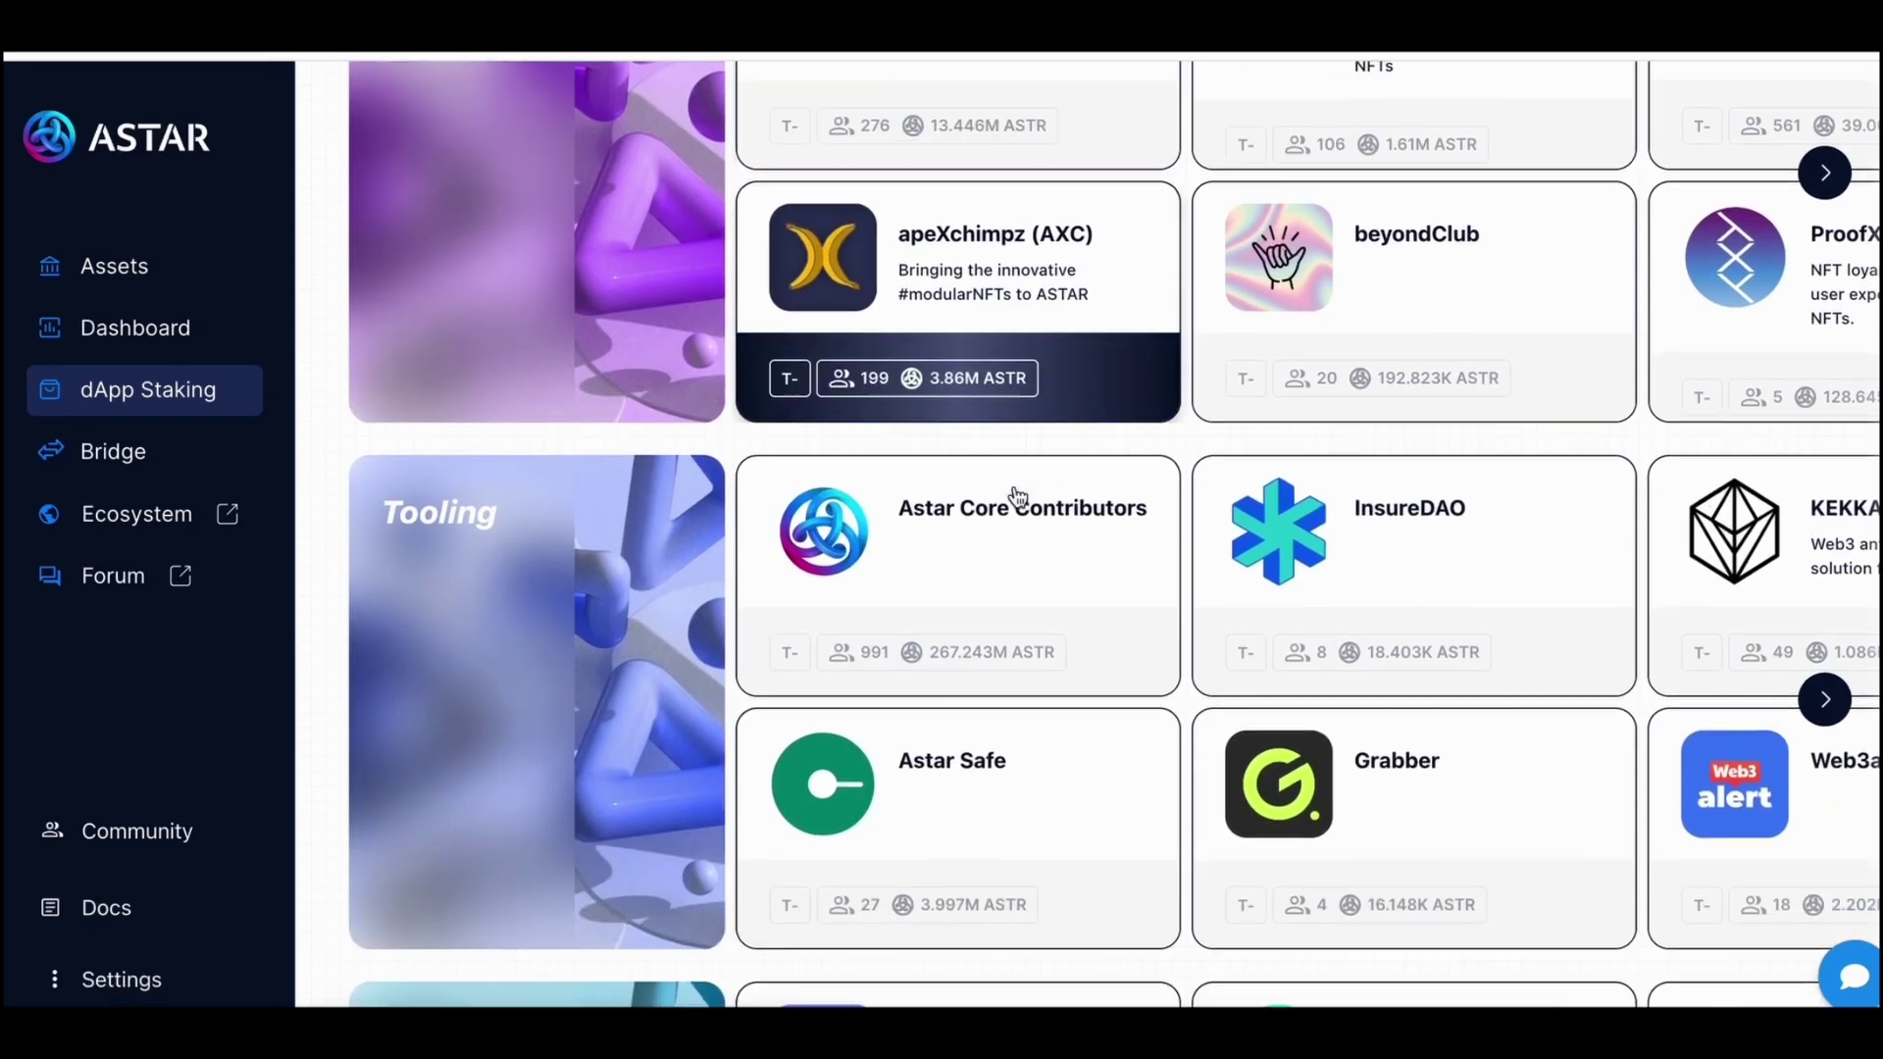
scroll(1017, 497, down, 9)
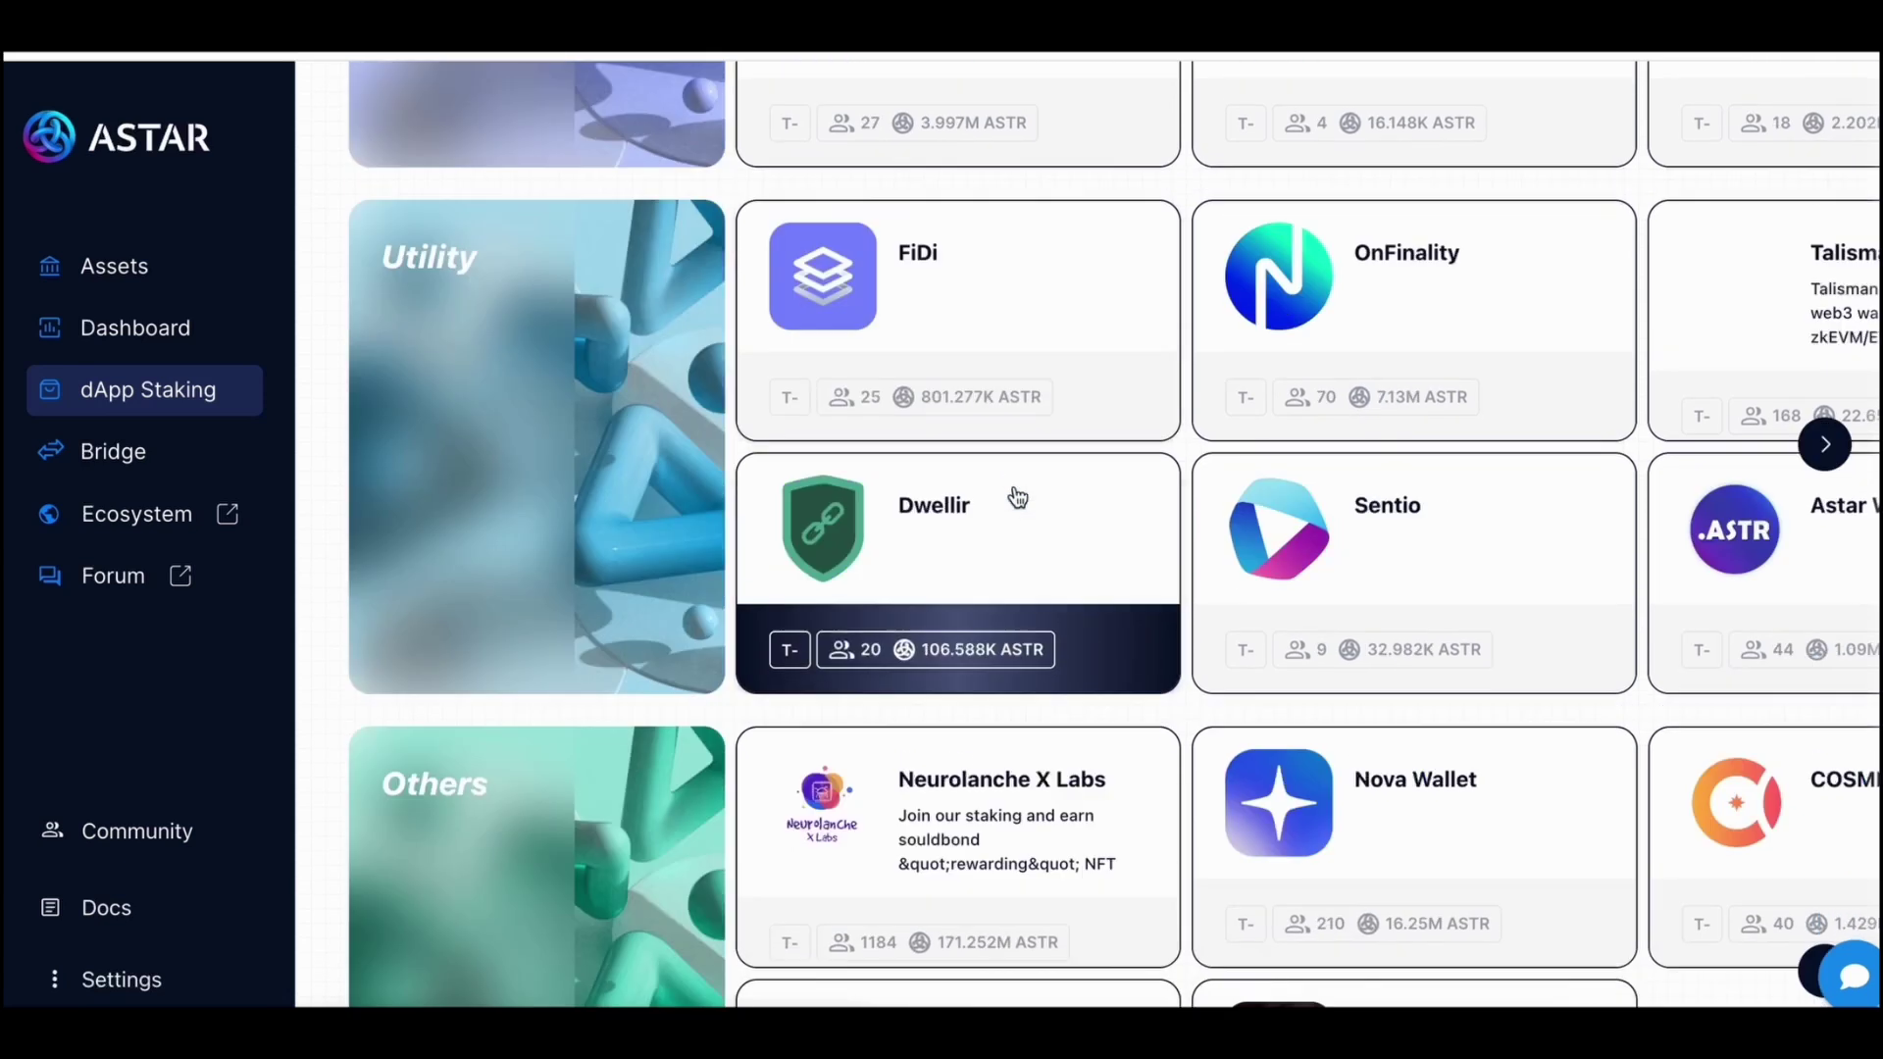
scroll(1017, 495, down, 1)
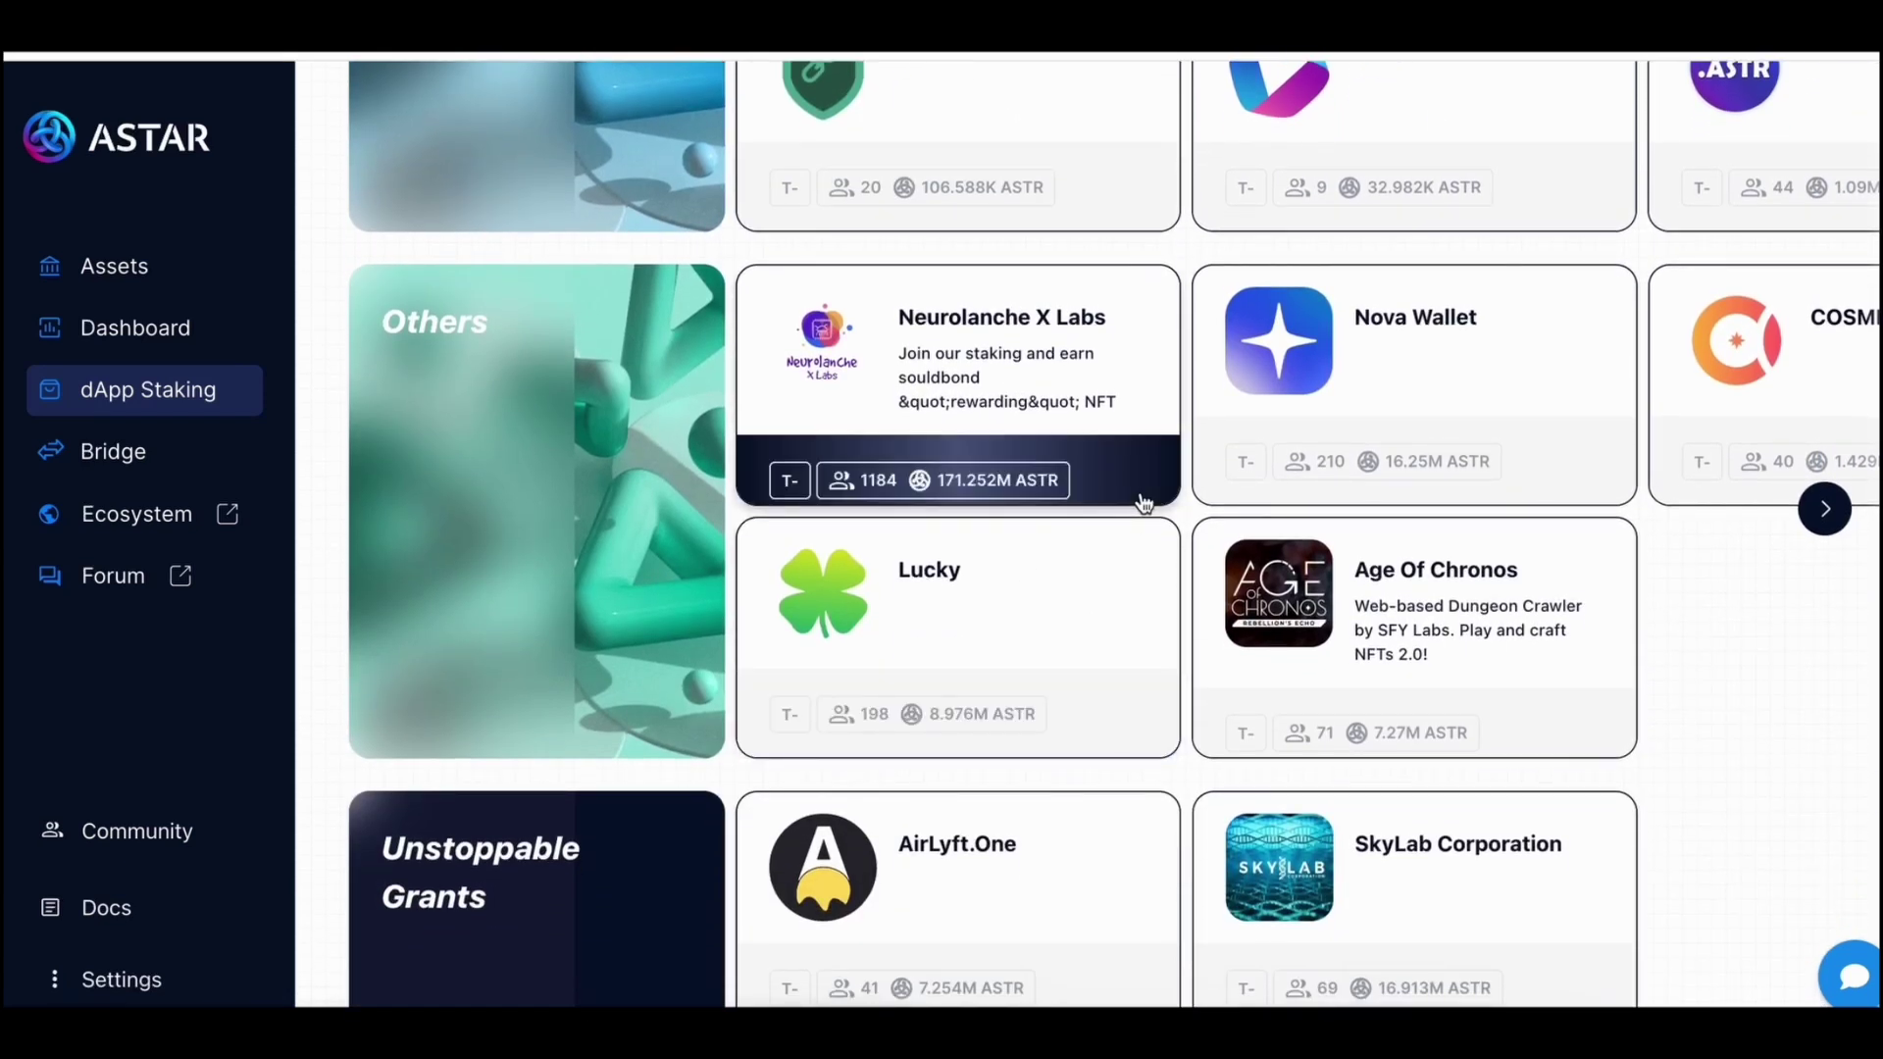
scroll(1144, 503, up, 1)
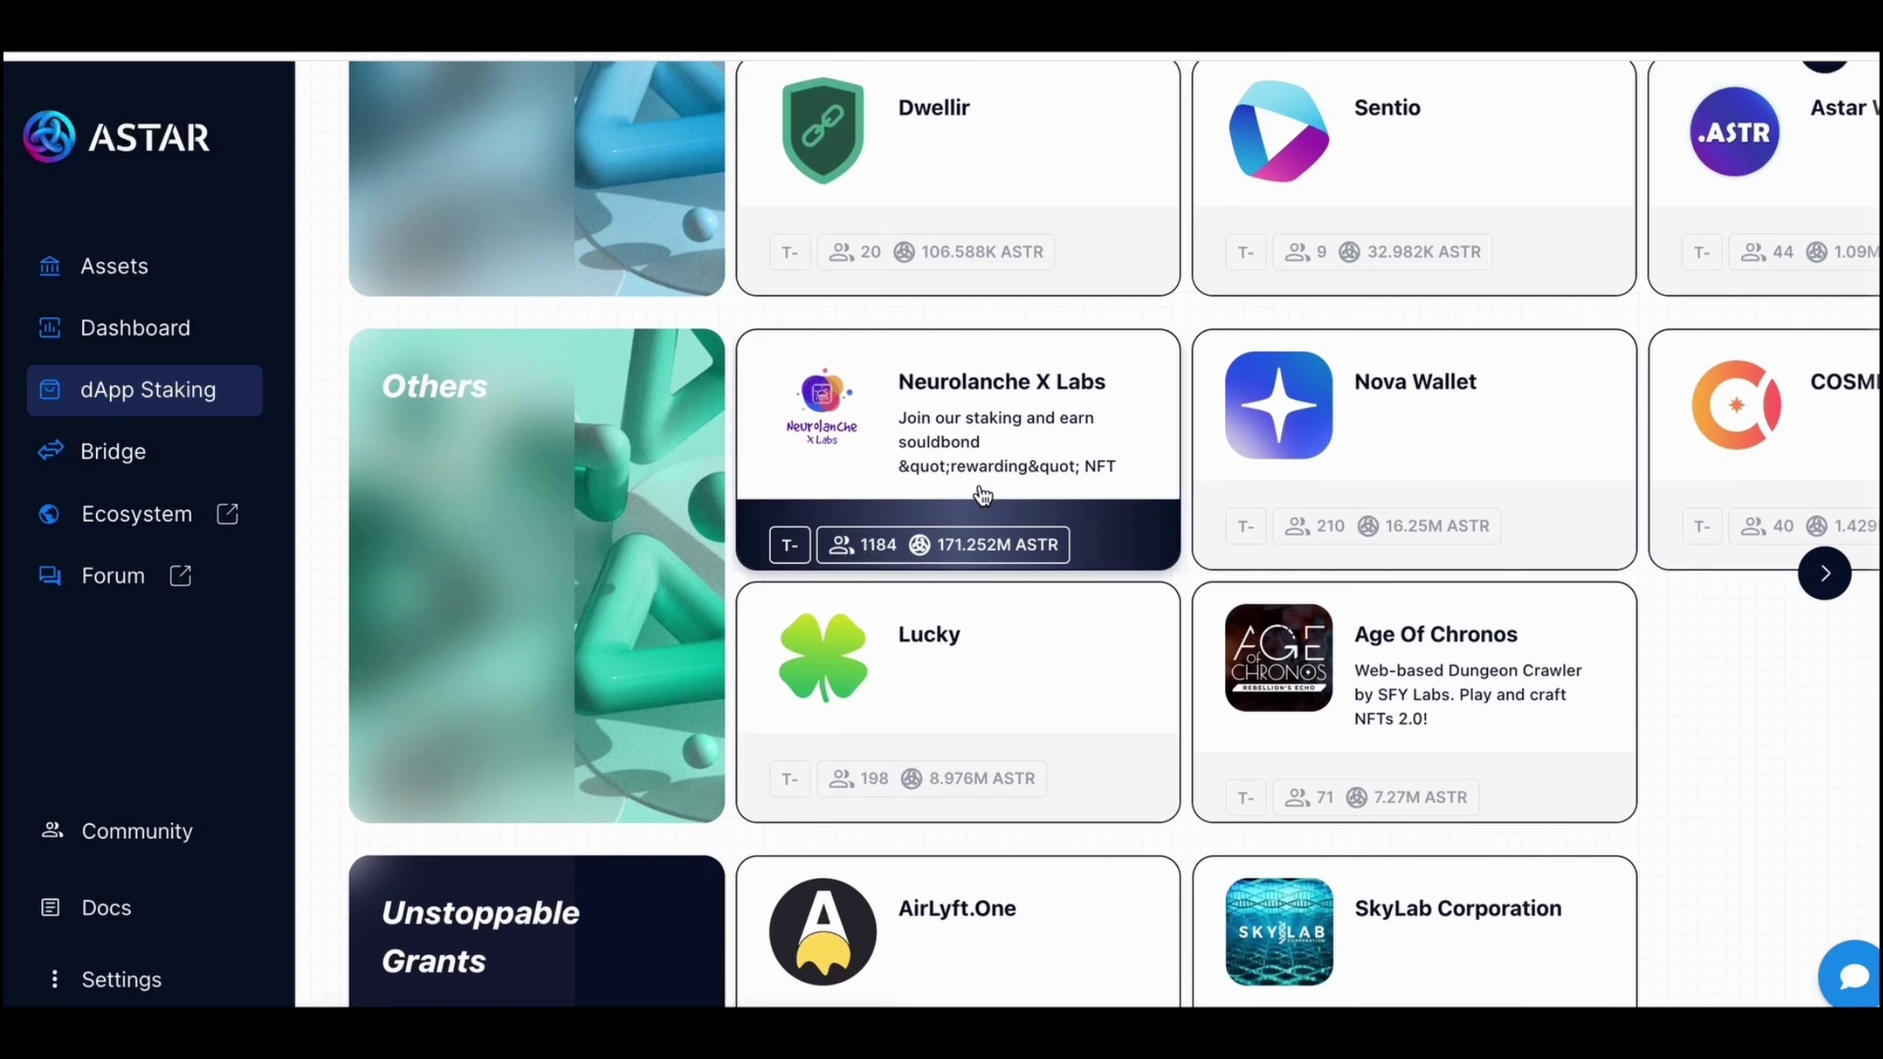
Open the Neurolanche X Labs dApp page, review its total staked amount, and open its Vote & Stake form.
click(801, 523)
scroll(985, 545, down, 10)
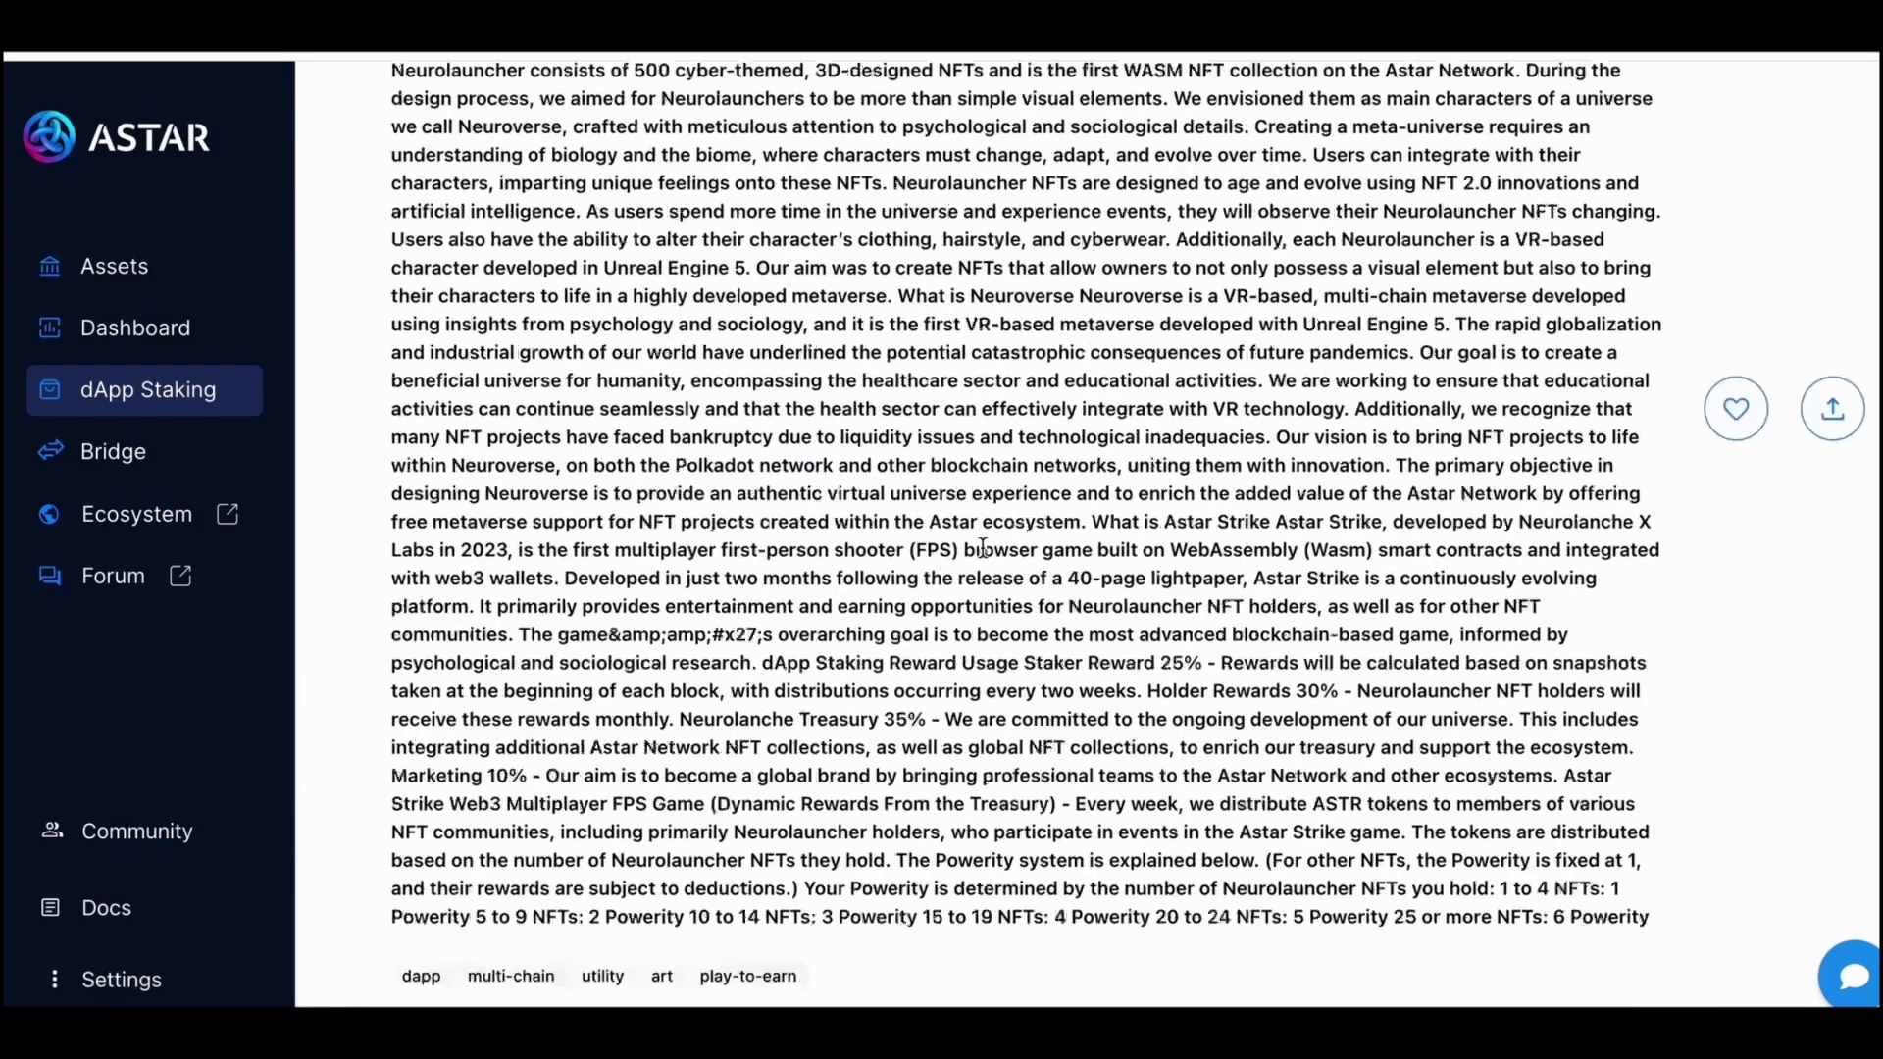
scroll(985, 555, down, 3)
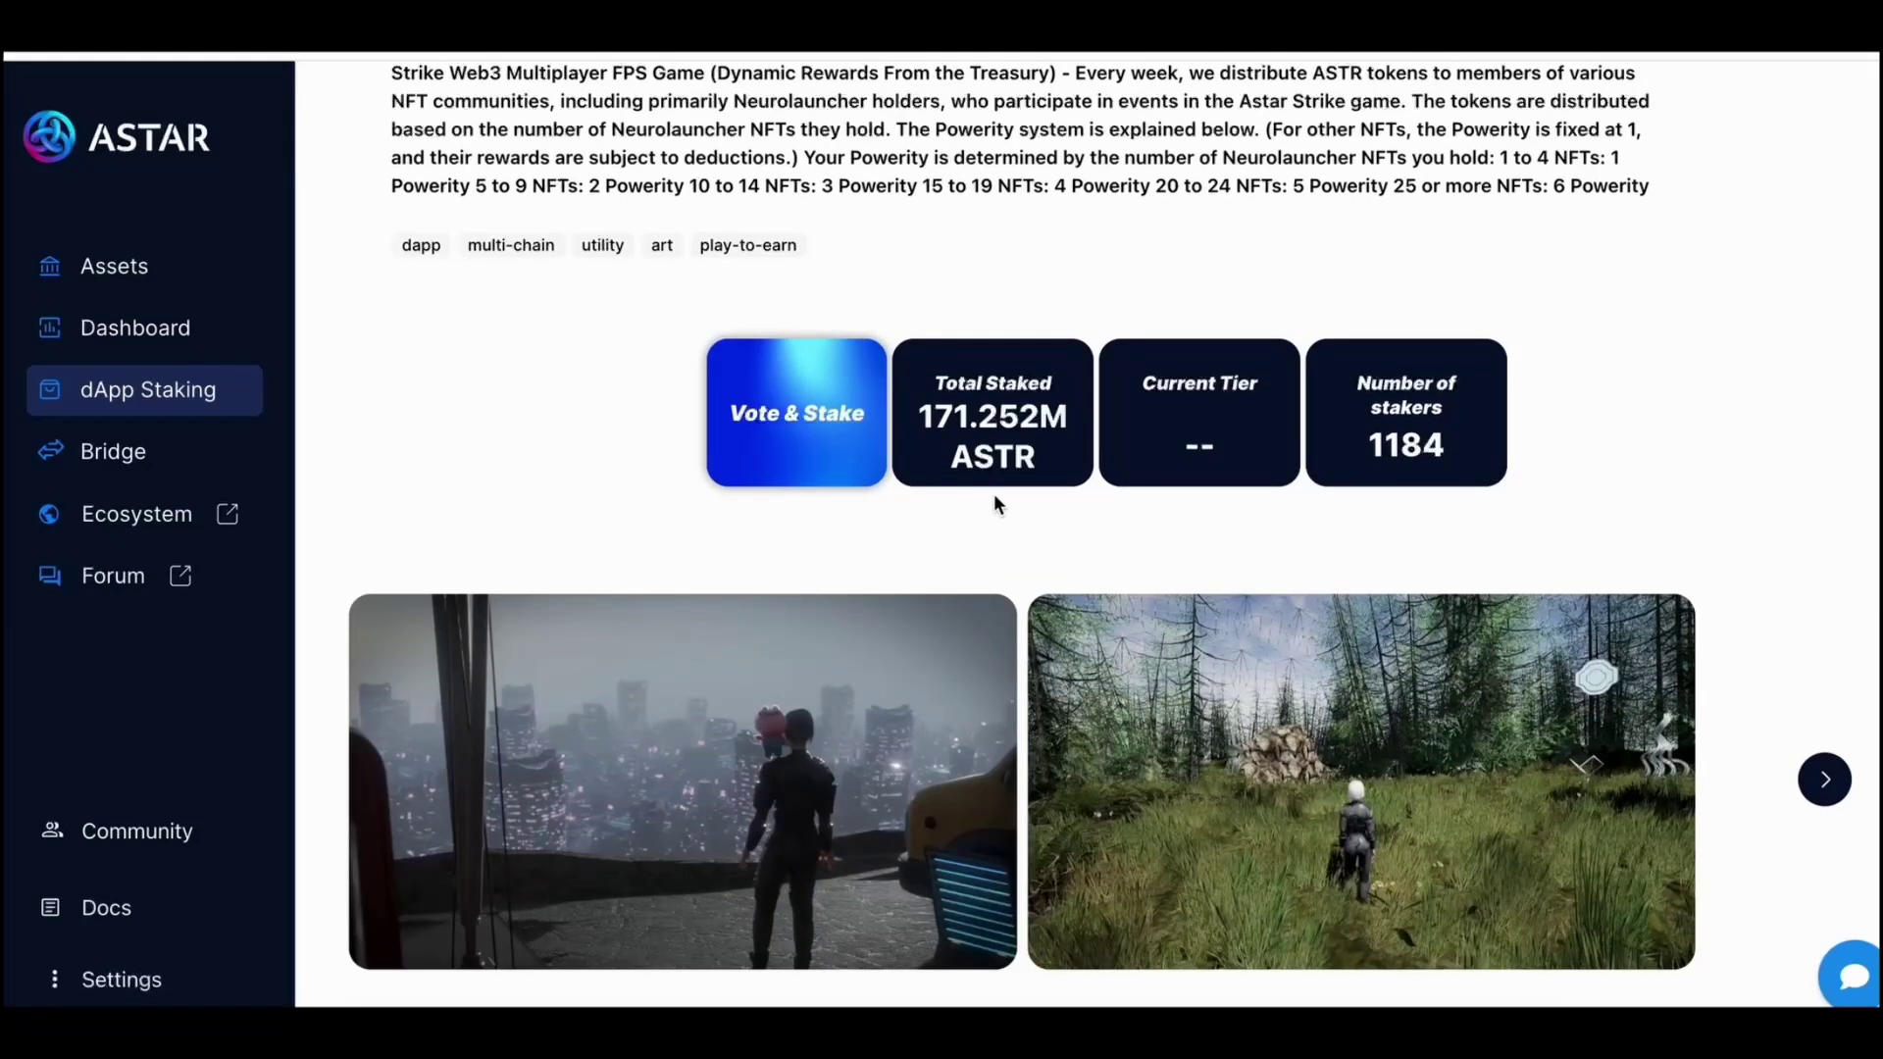
drag(917, 429, 1030, 462)
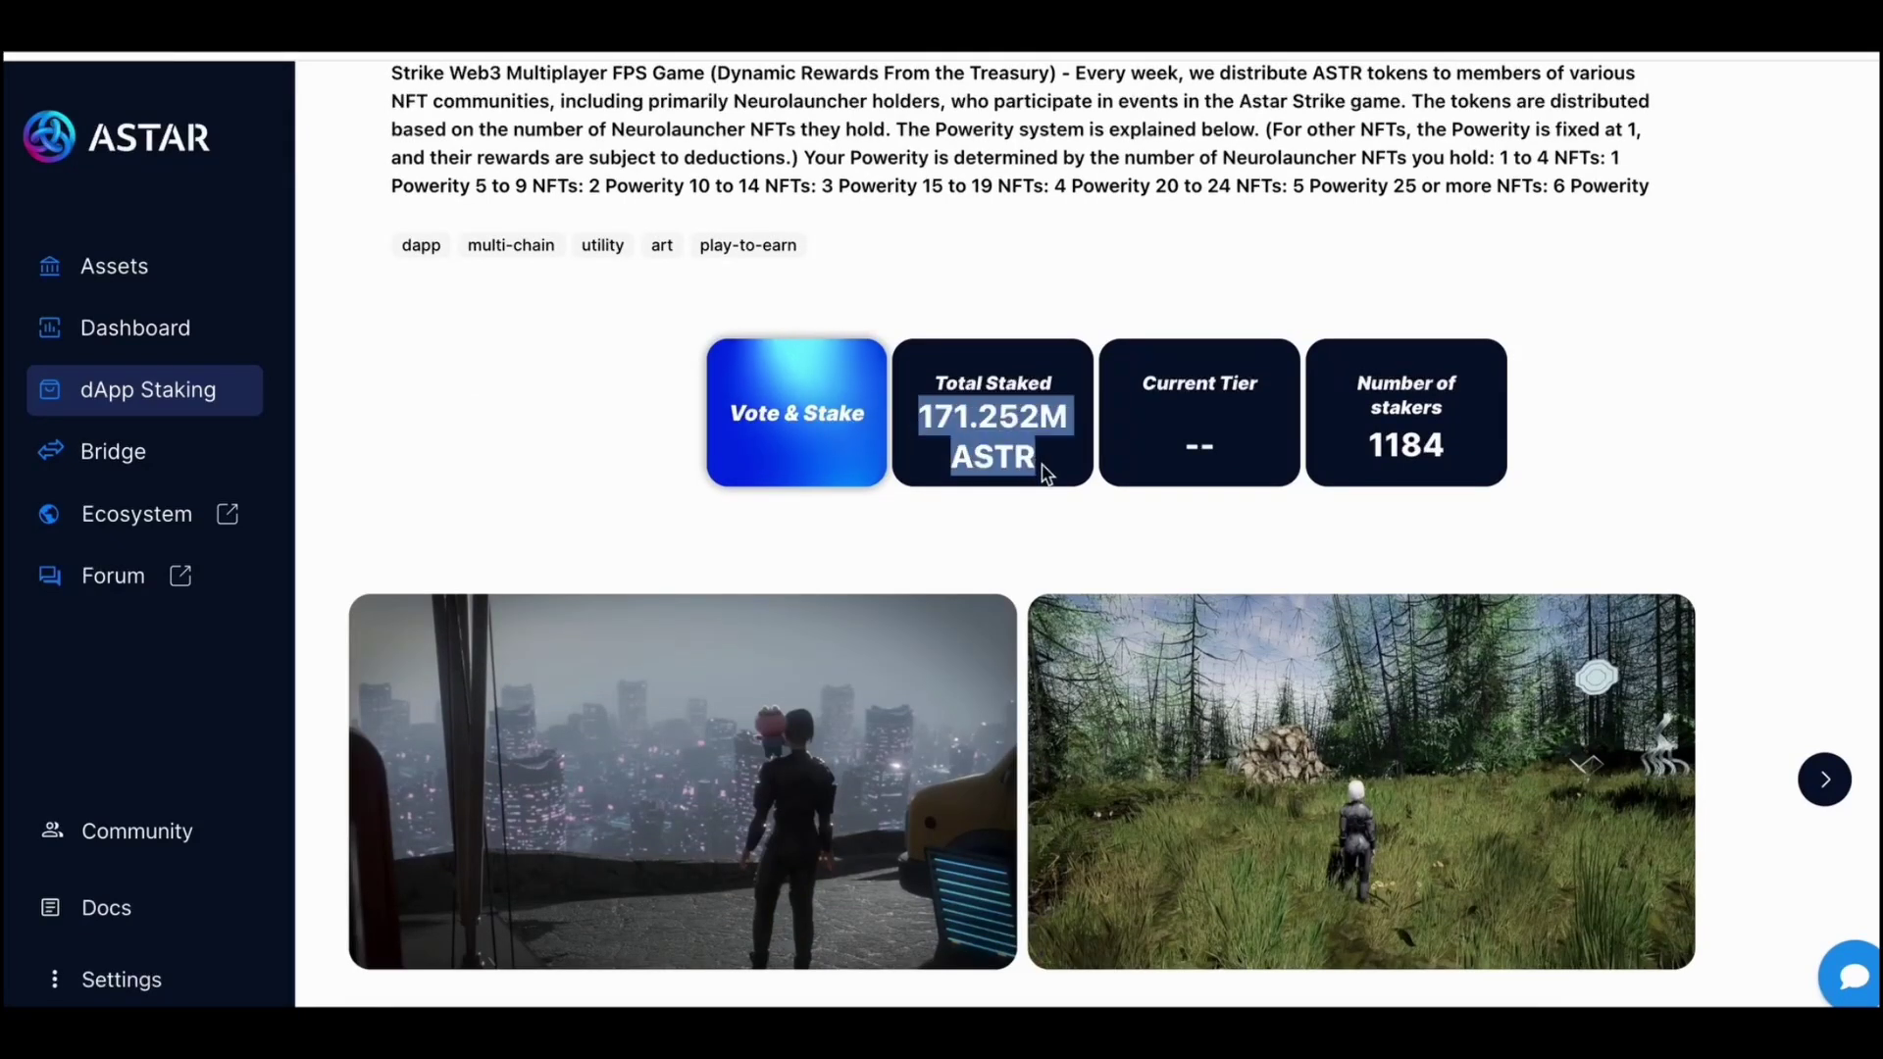
click(951, 524)
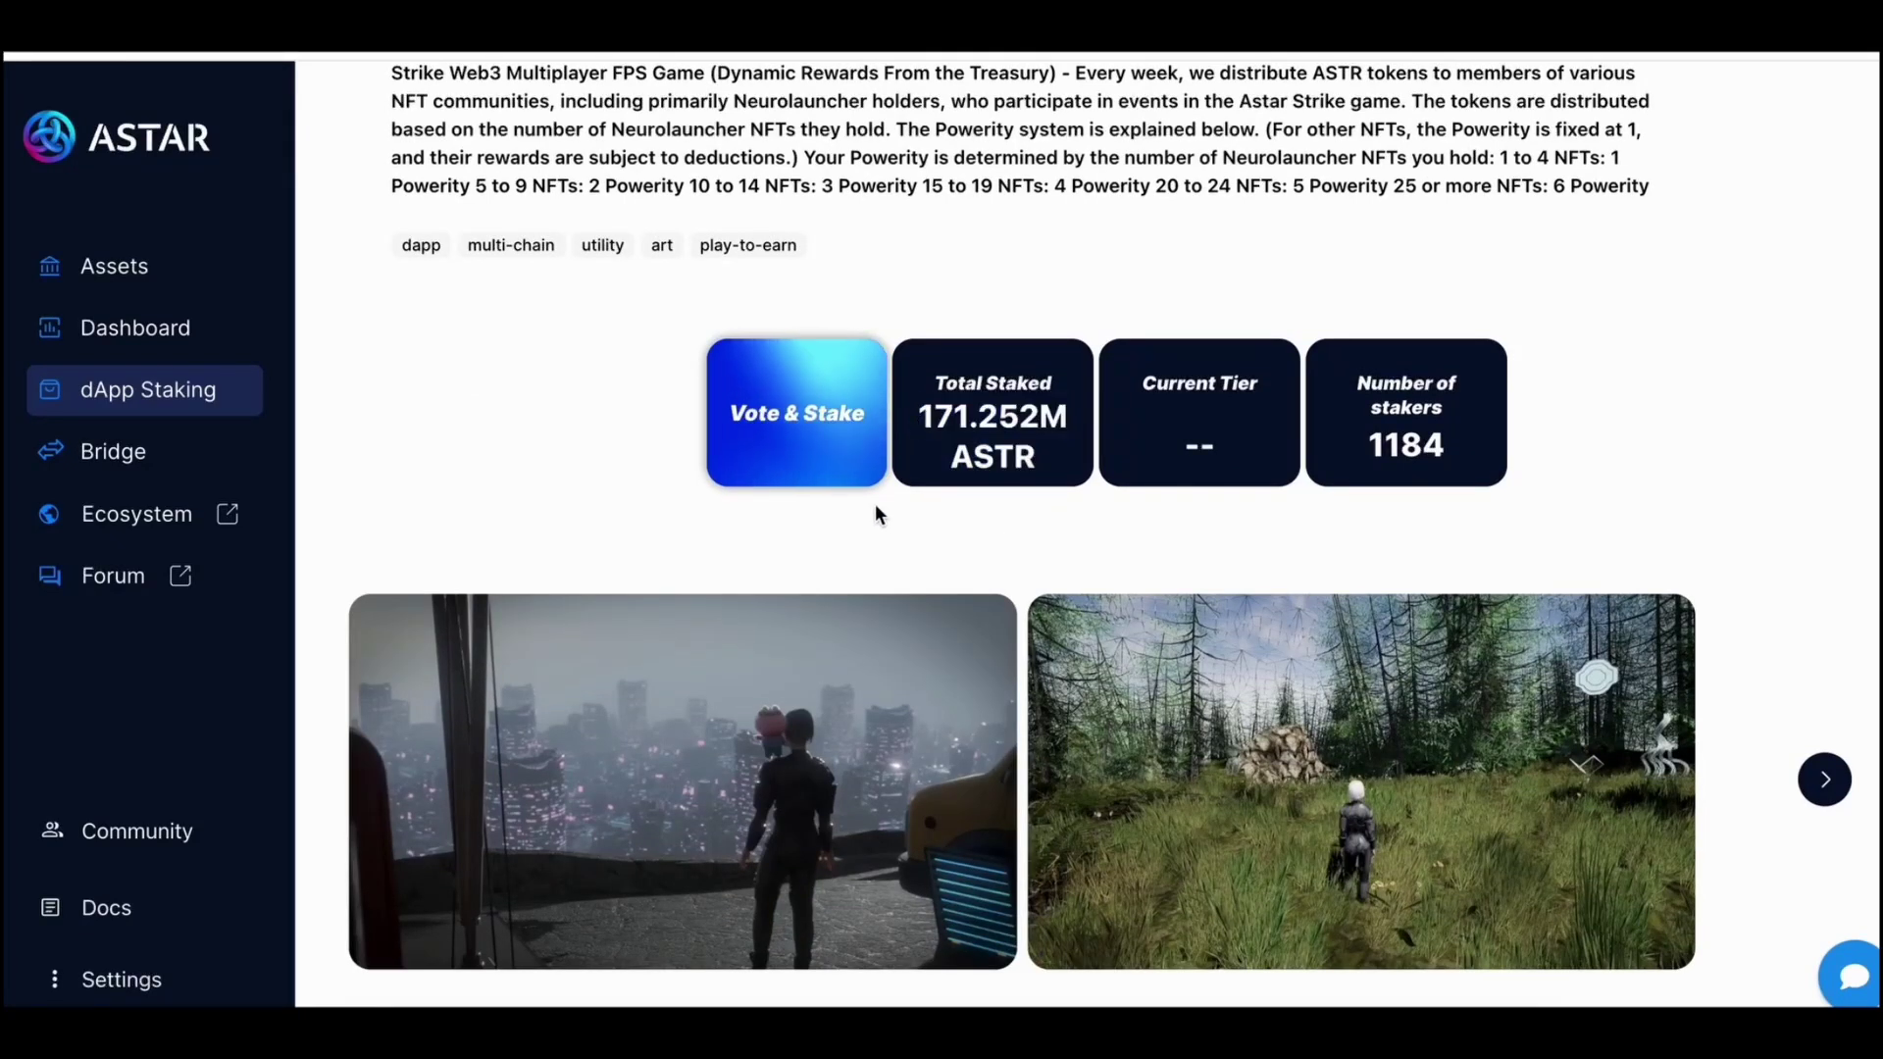
click(807, 419)
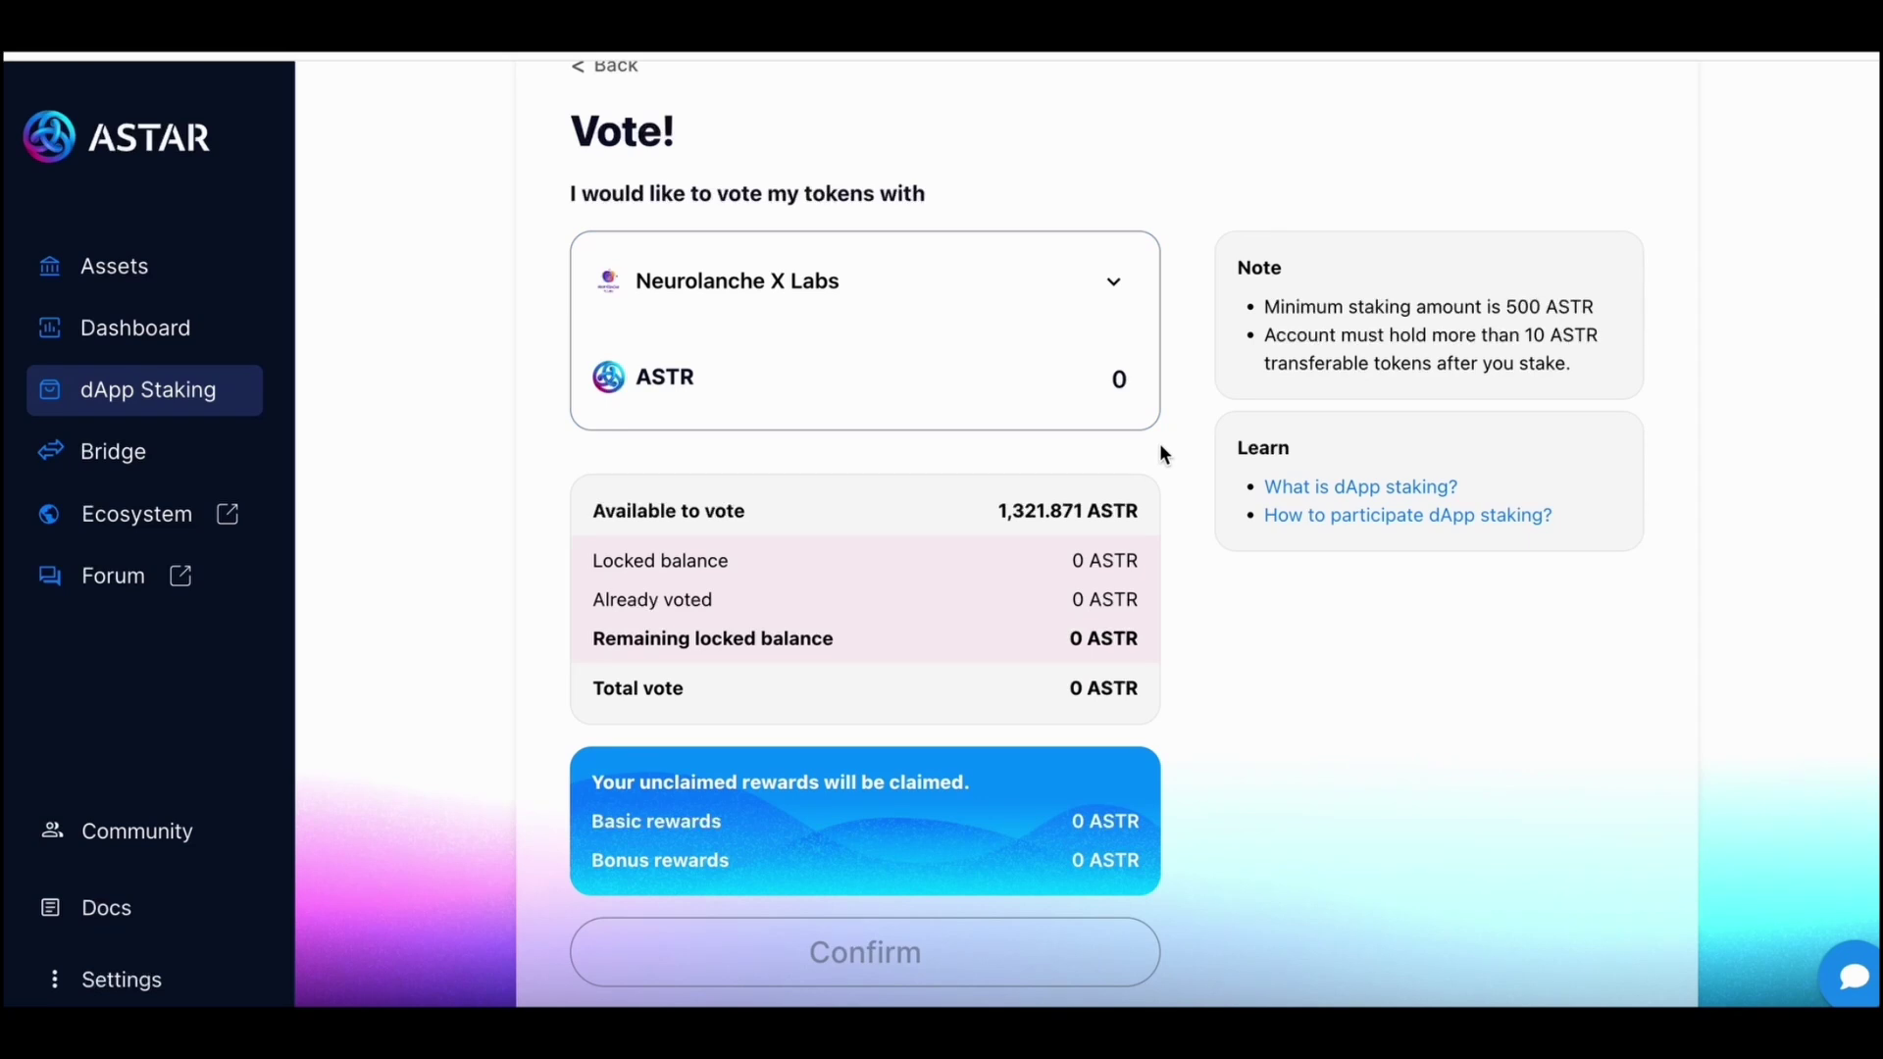
Vote 800 ASTR on Neurolanche X Labs, confirm the vote and approve the transaction in the wallet.
text(800)
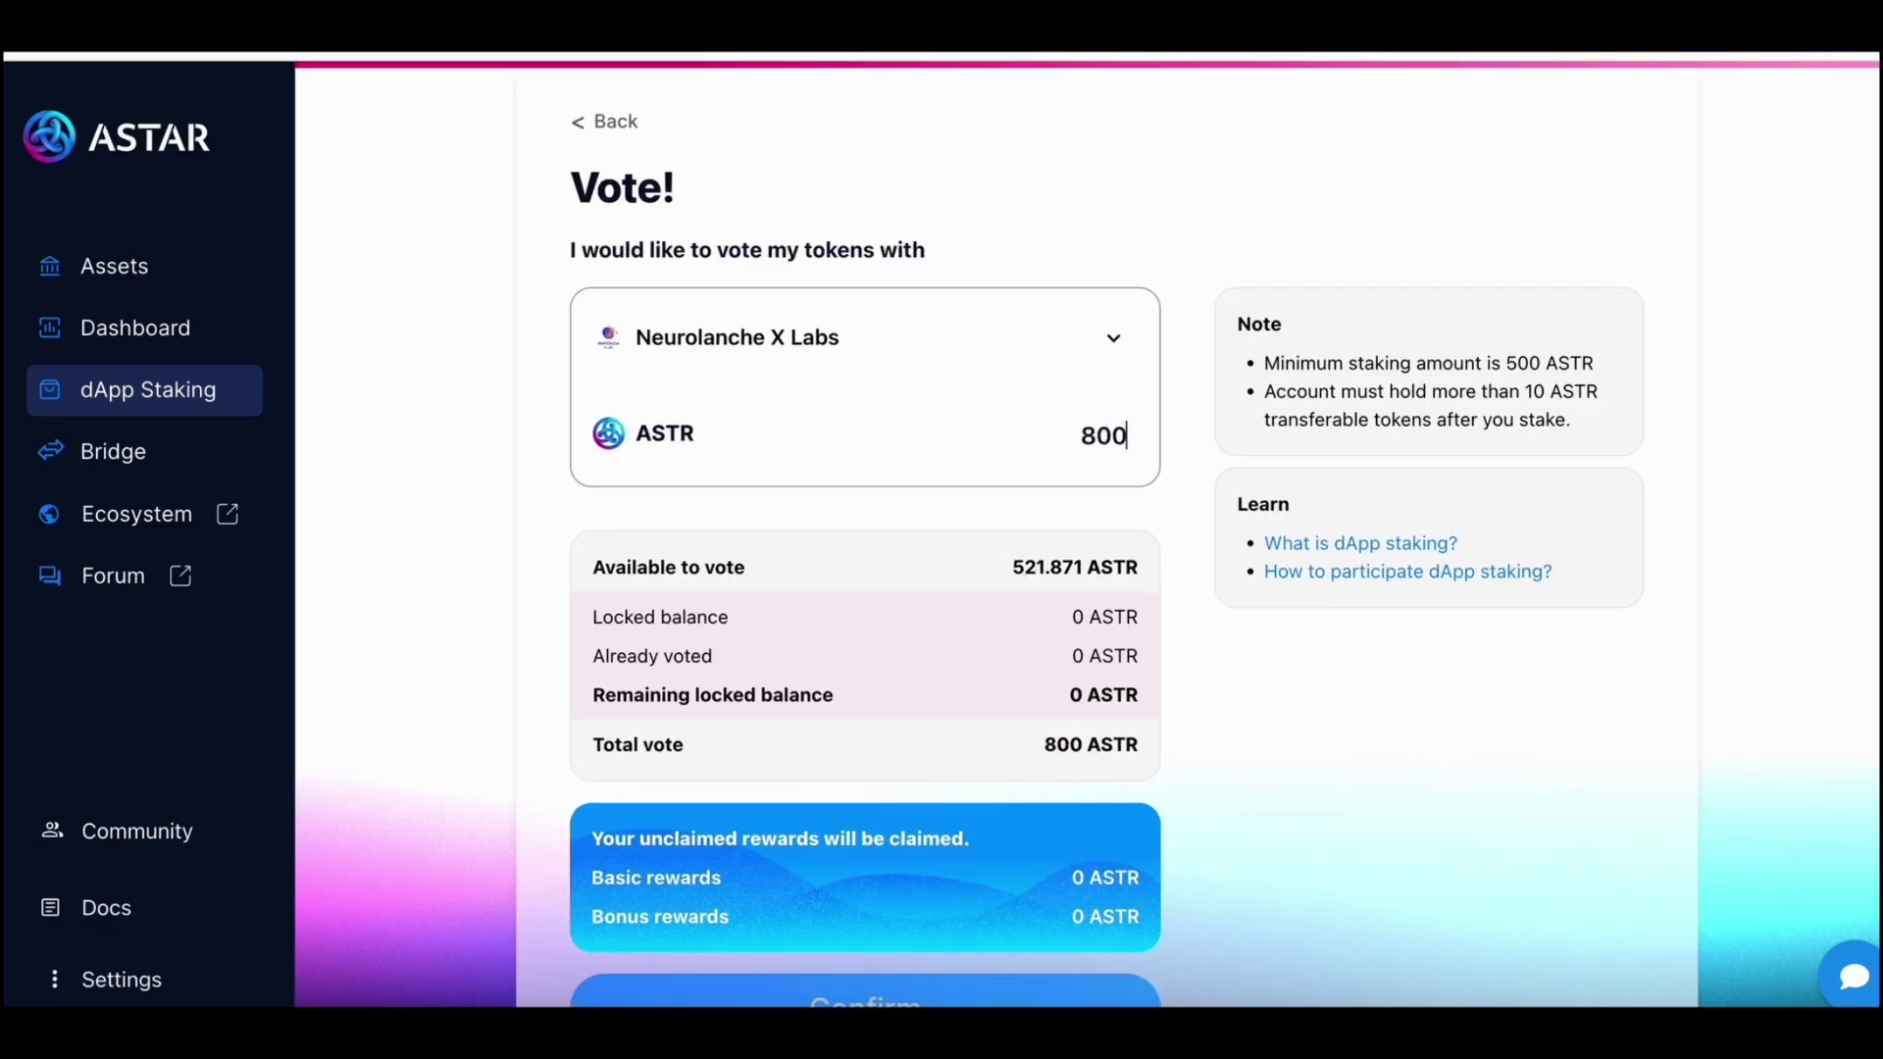
scroll(1092, 578, down, 1)
key(Return)
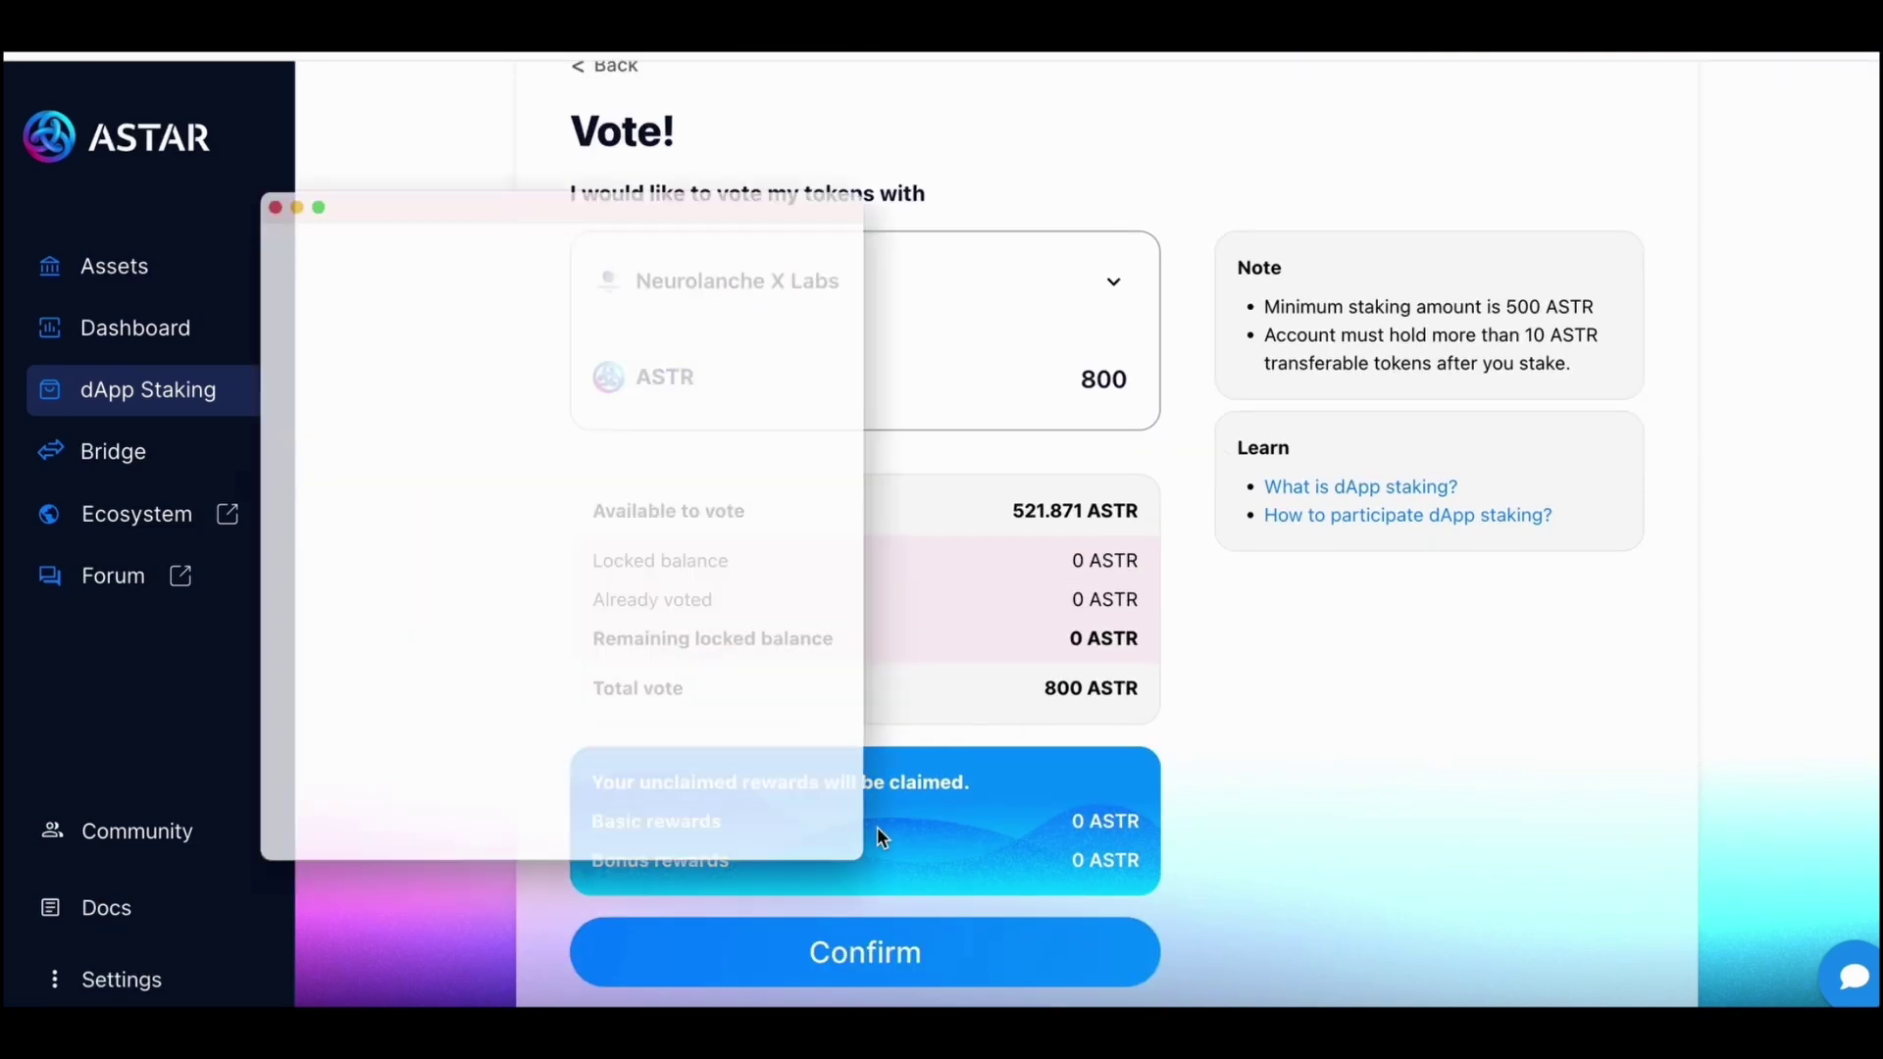
click(618, 843)
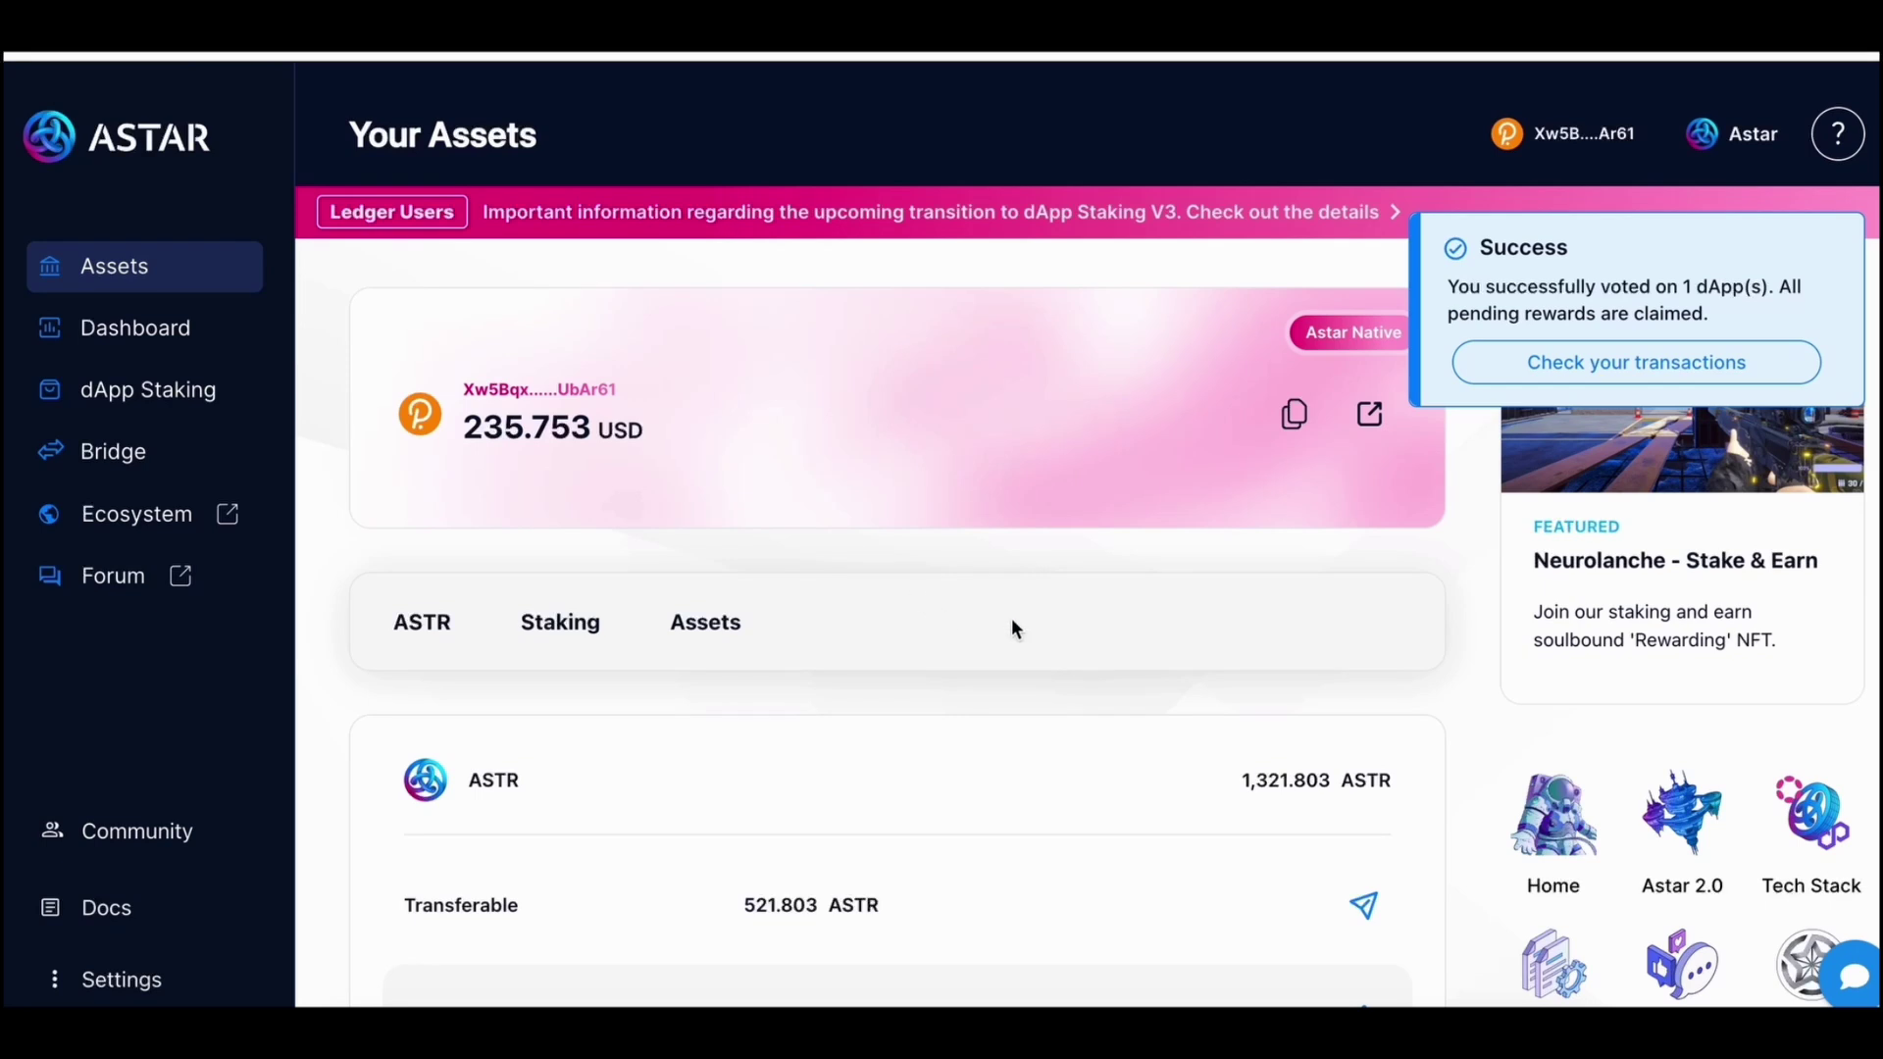
Check the account's transferable and locked ASTR, the staked amount with its rewards, and the list of own staked dApps.
scroll(1010, 618, down, 2)
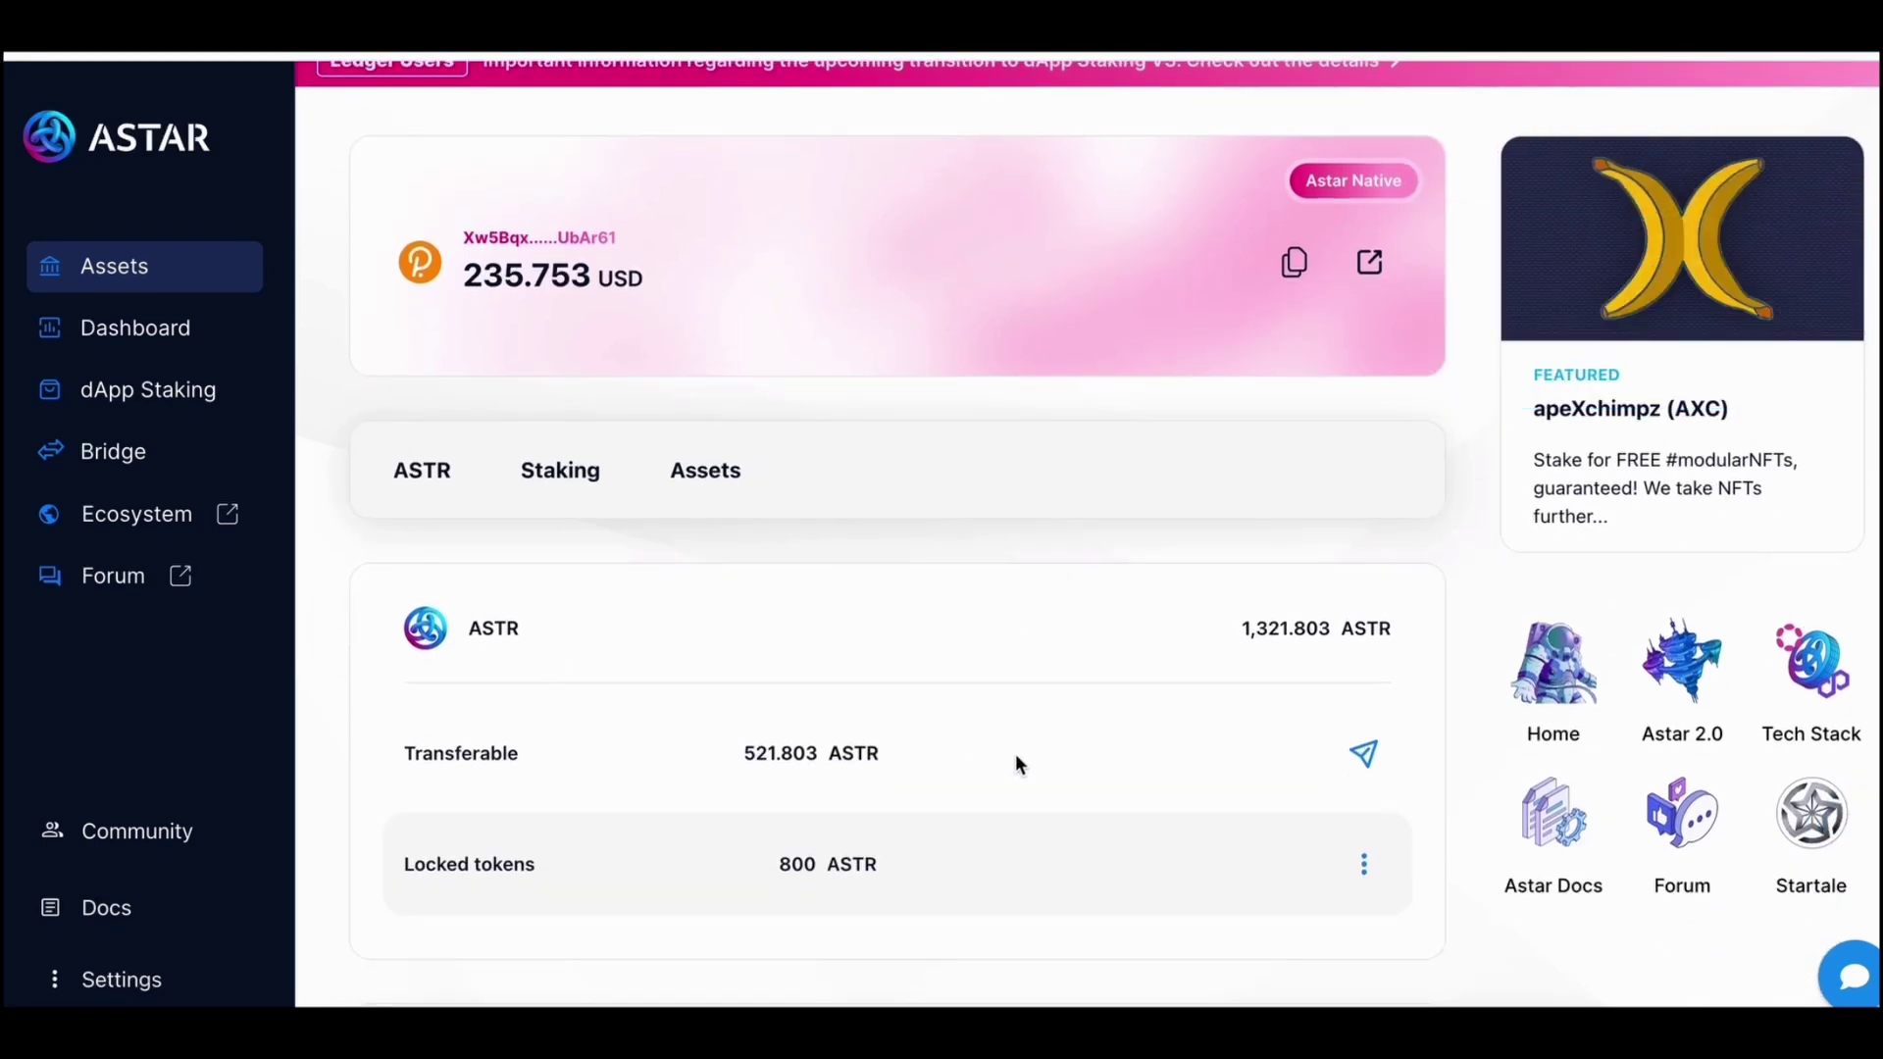
scroll(1050, 759, down, 1)
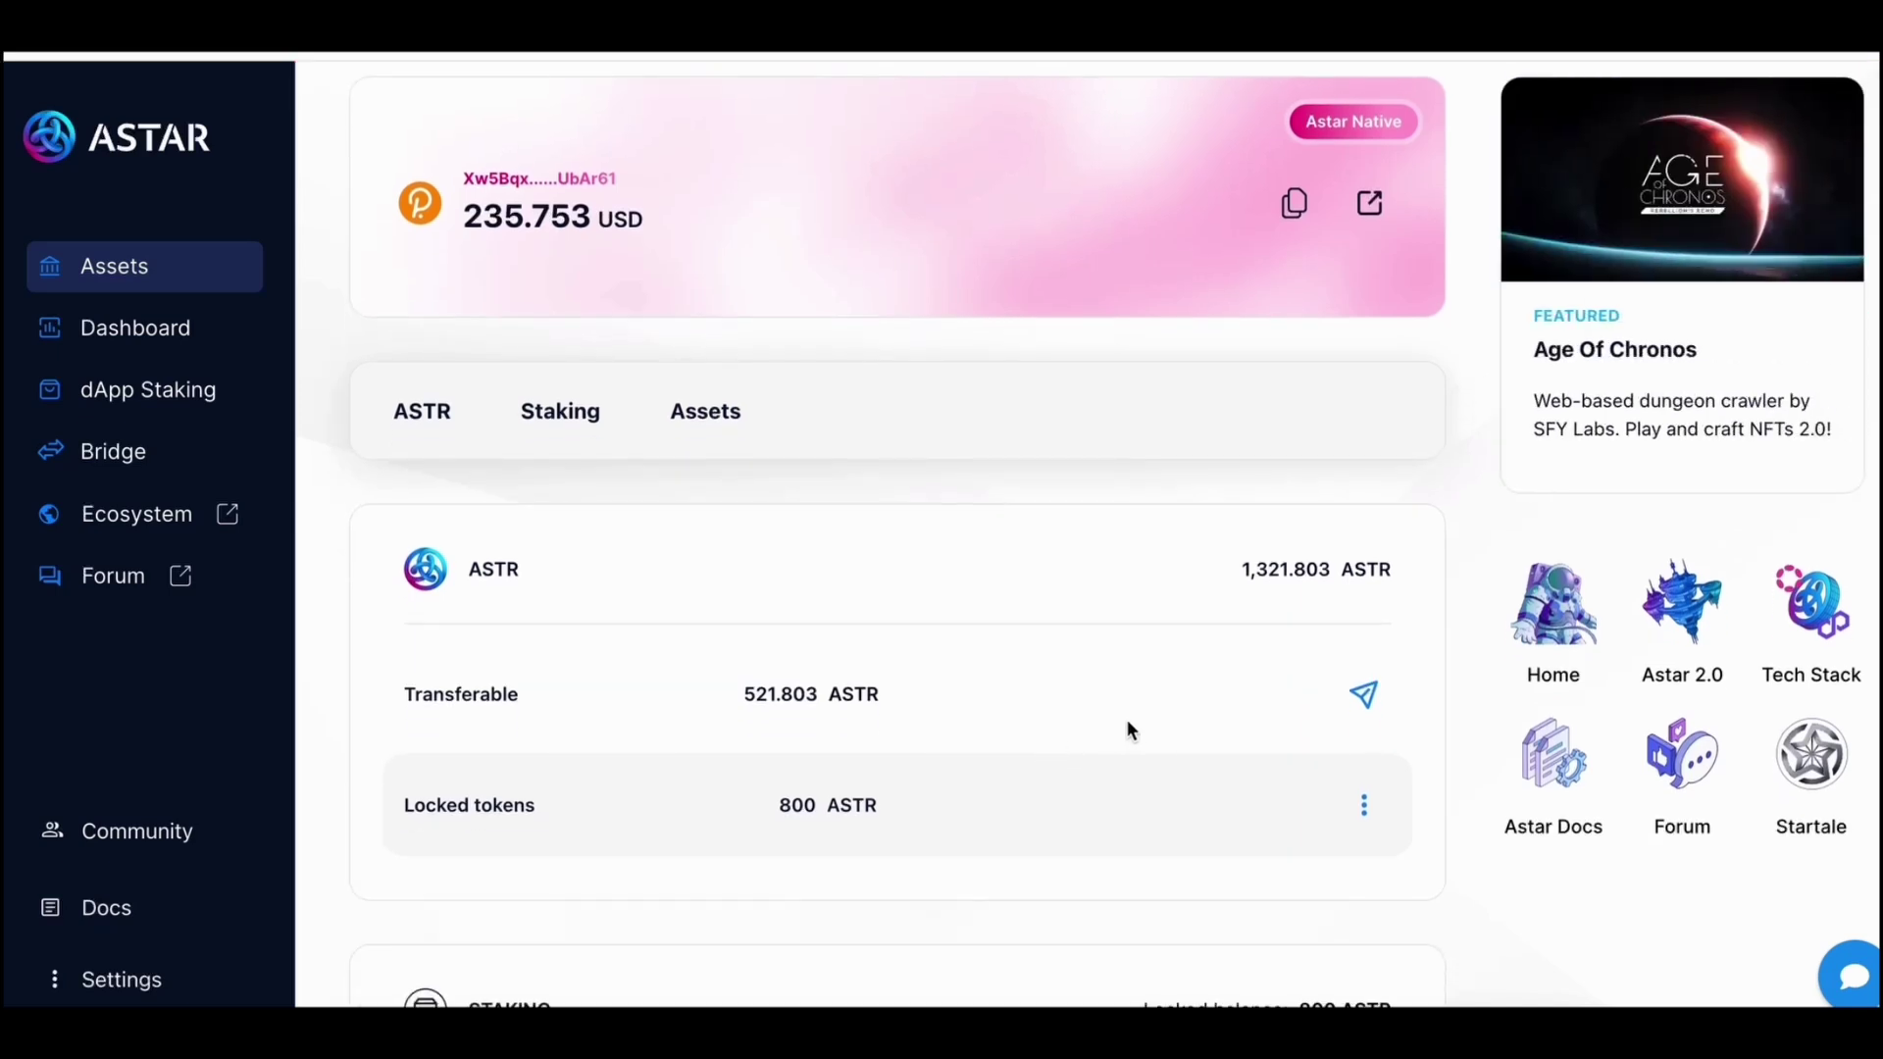
click(506, 430)
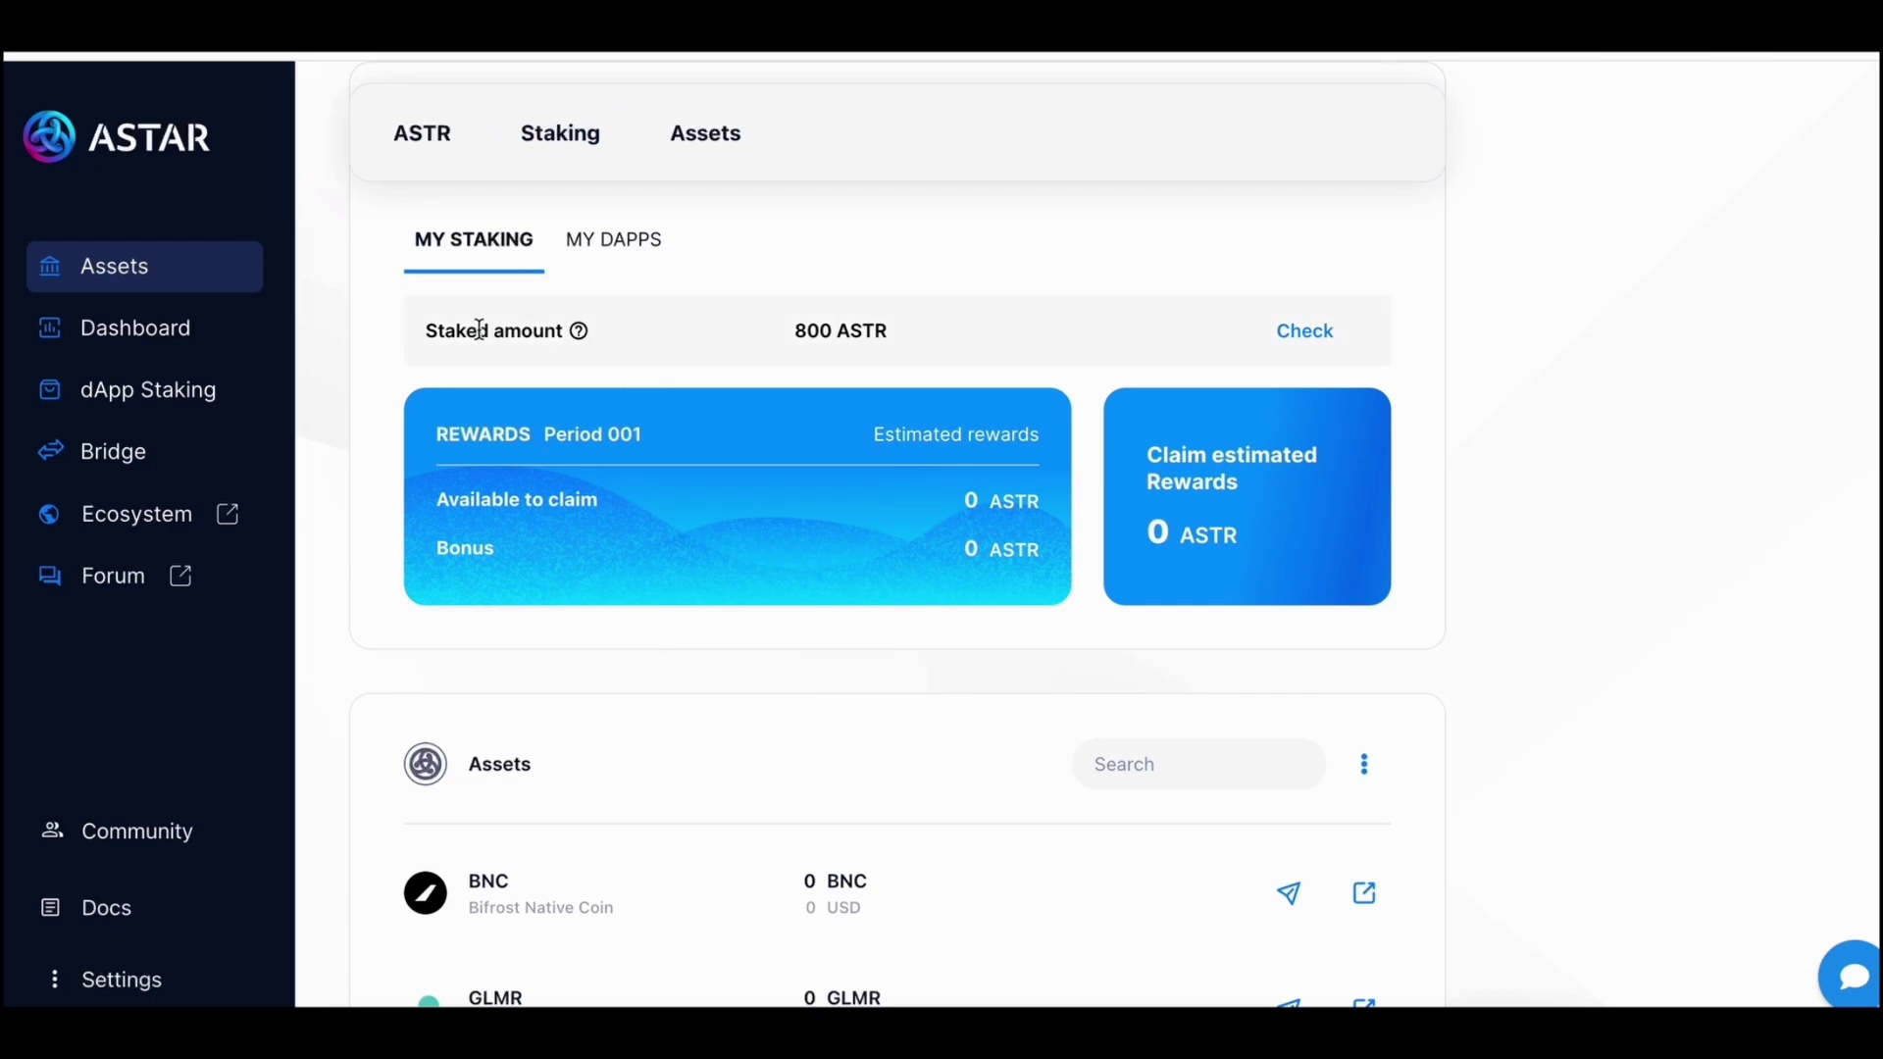
drag(469, 330, 918, 336)
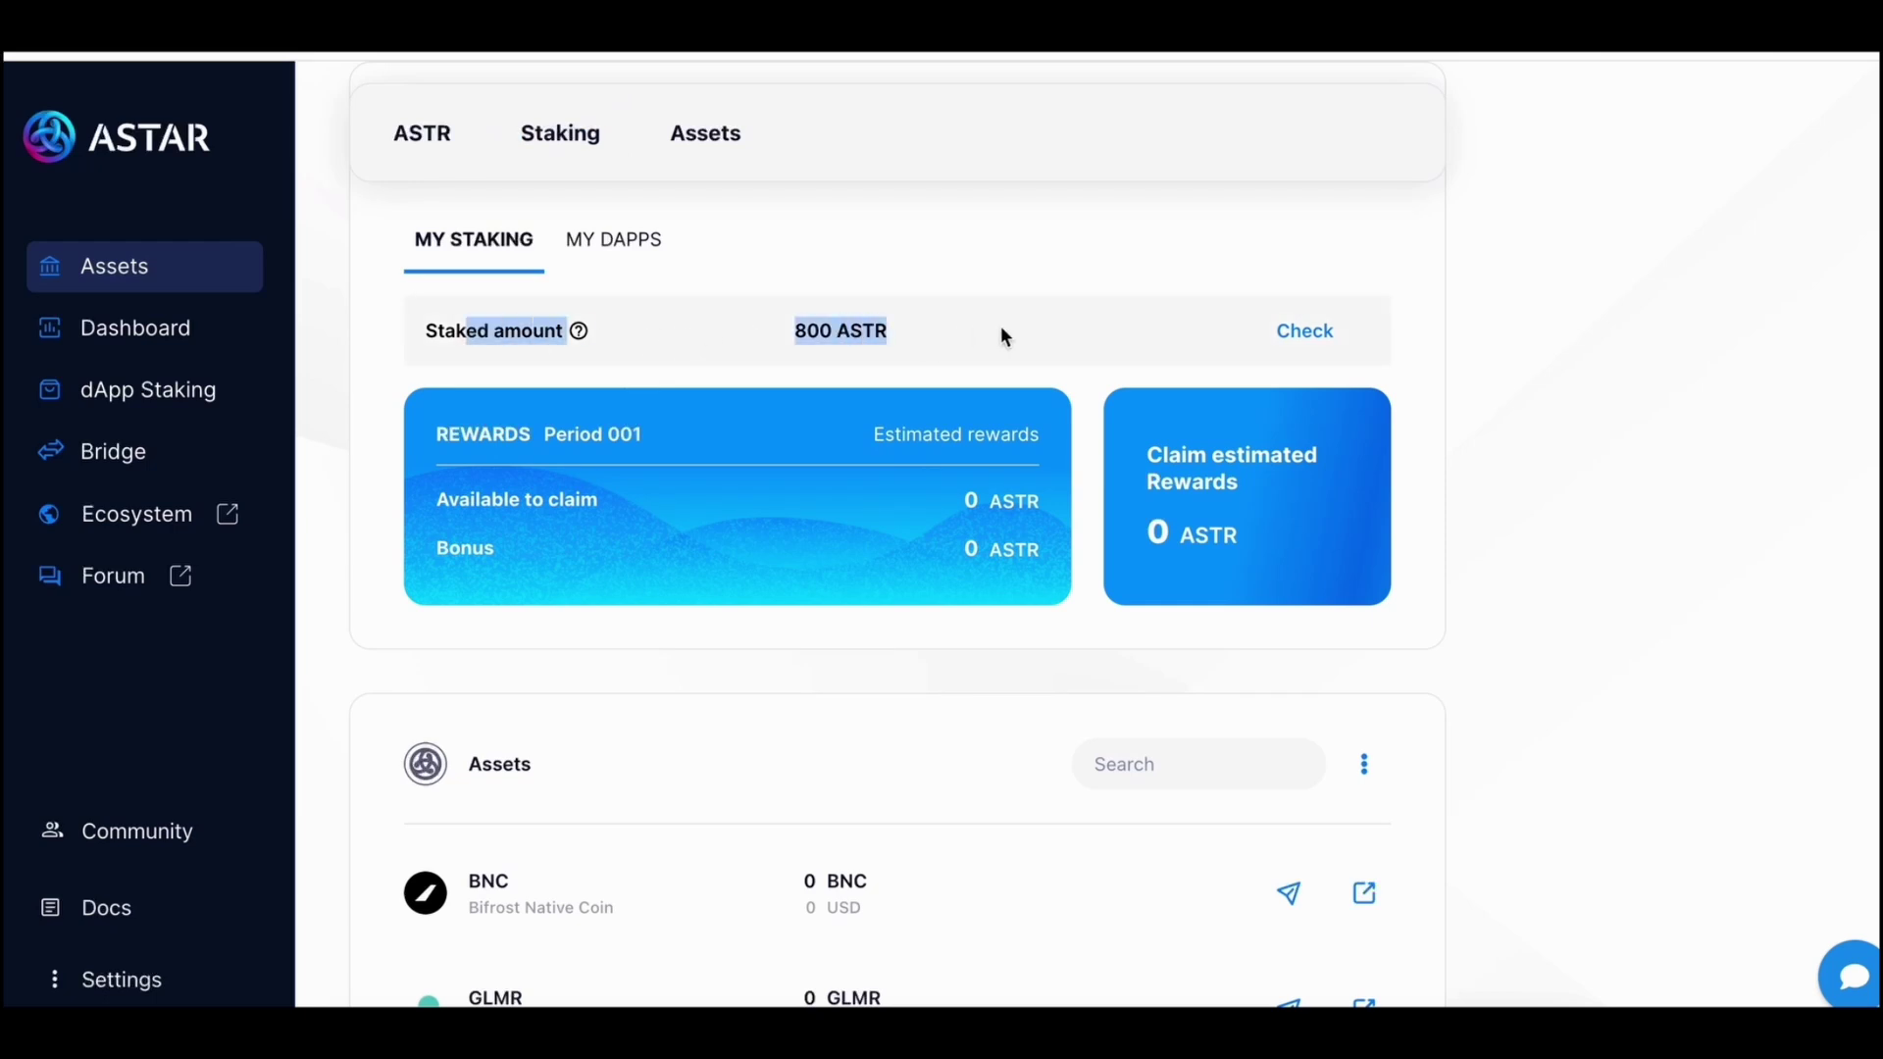
scroll(1097, 520, up, 2)
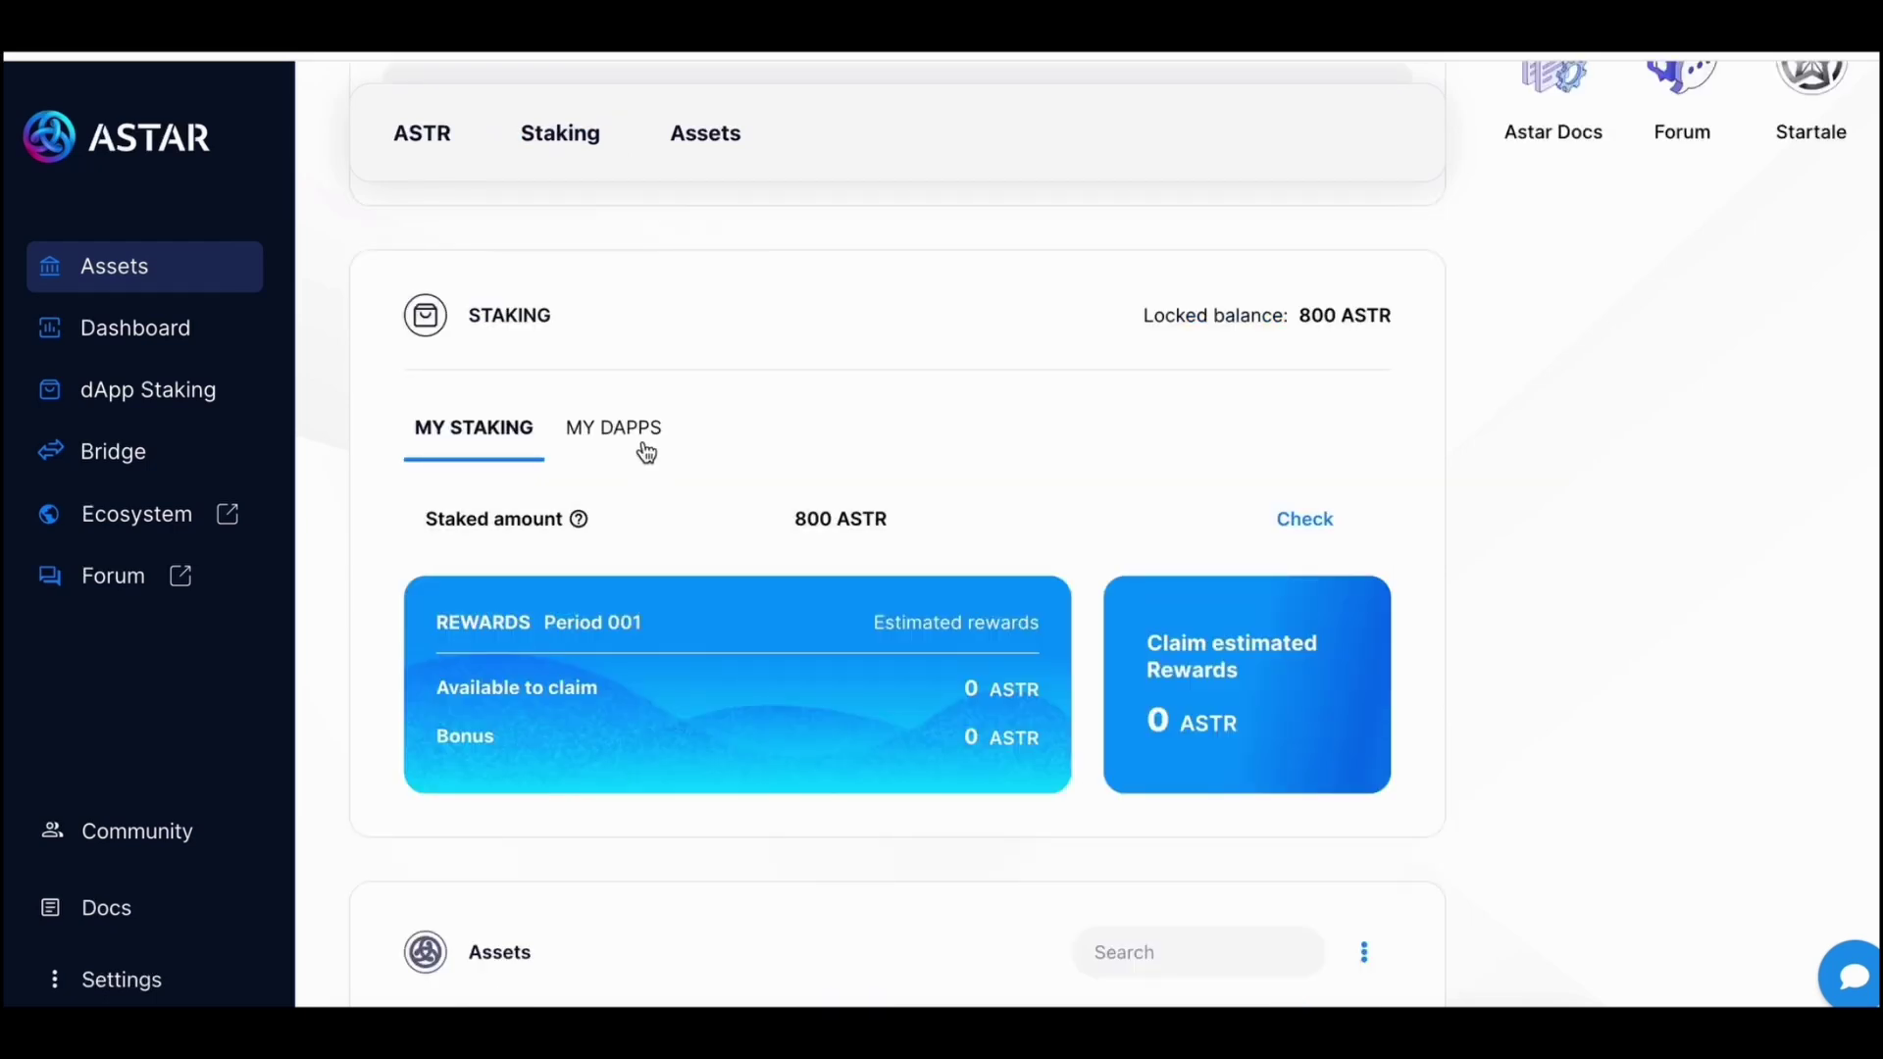
click(613, 432)
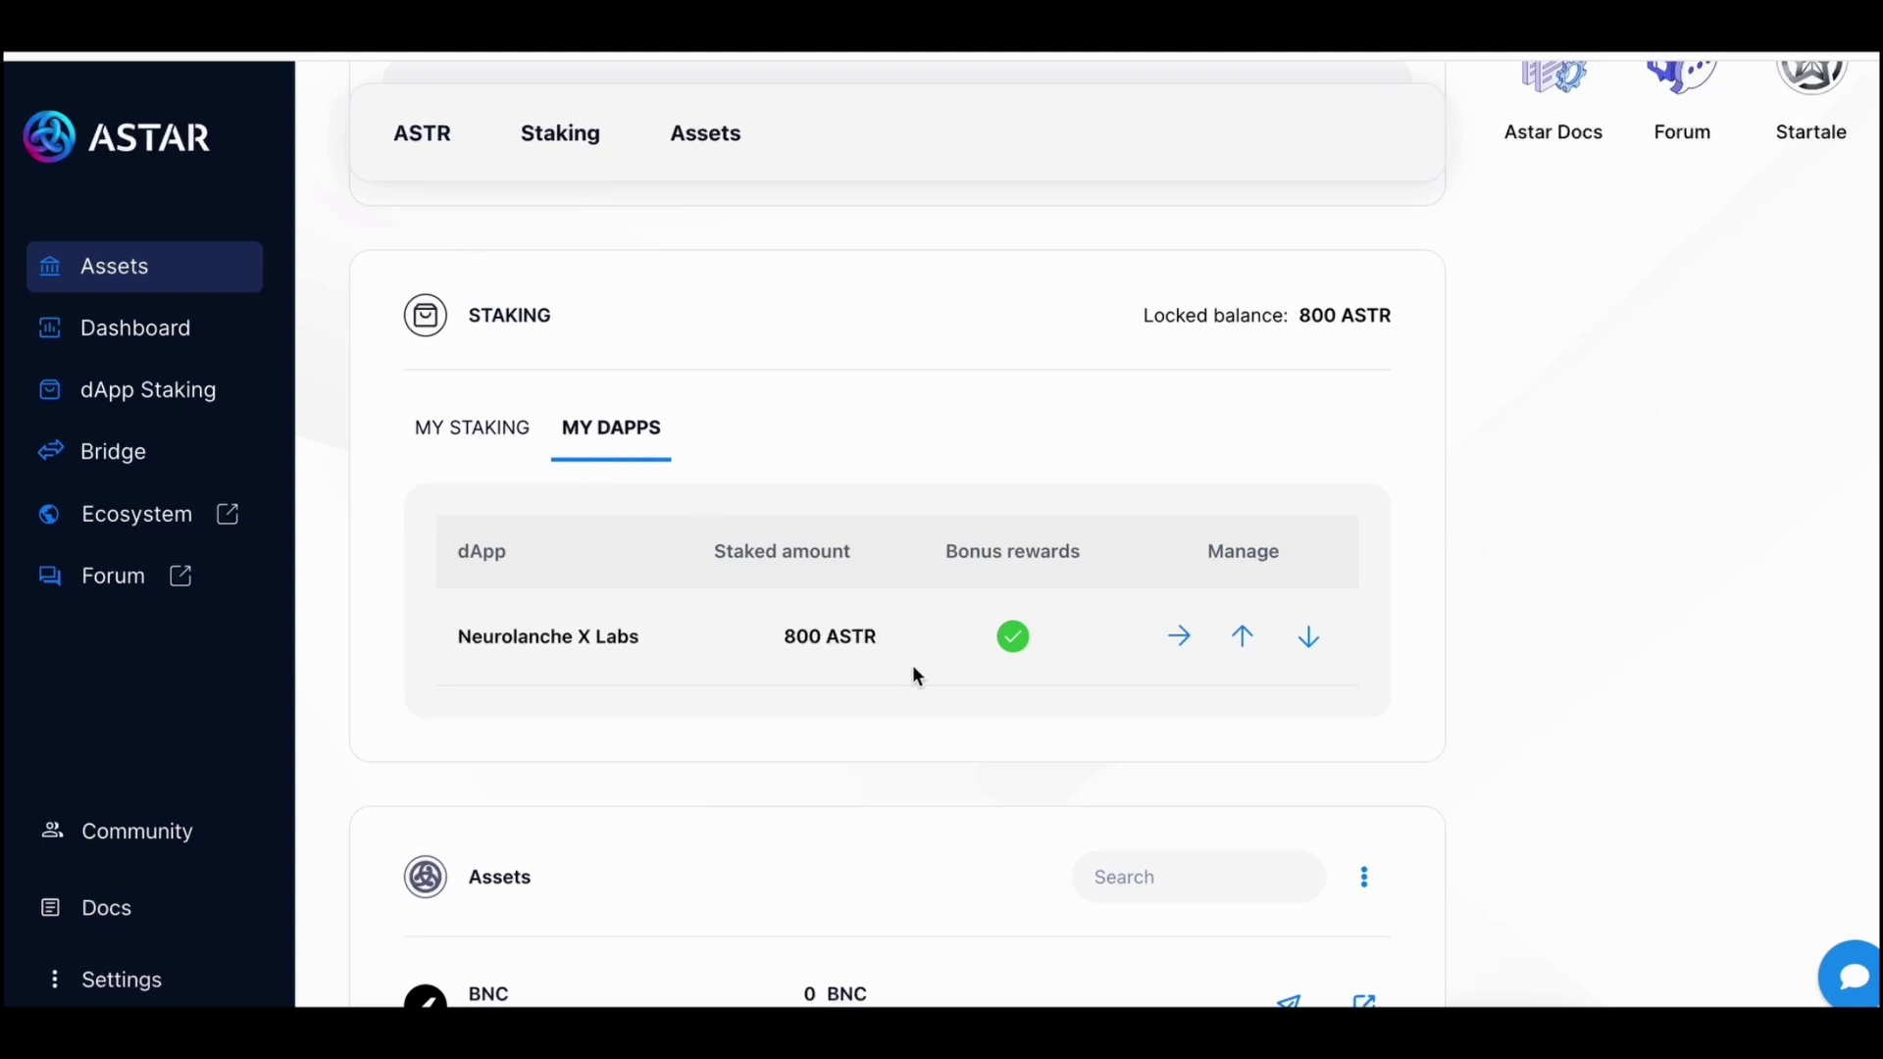
scroll(913, 668, down, 1)
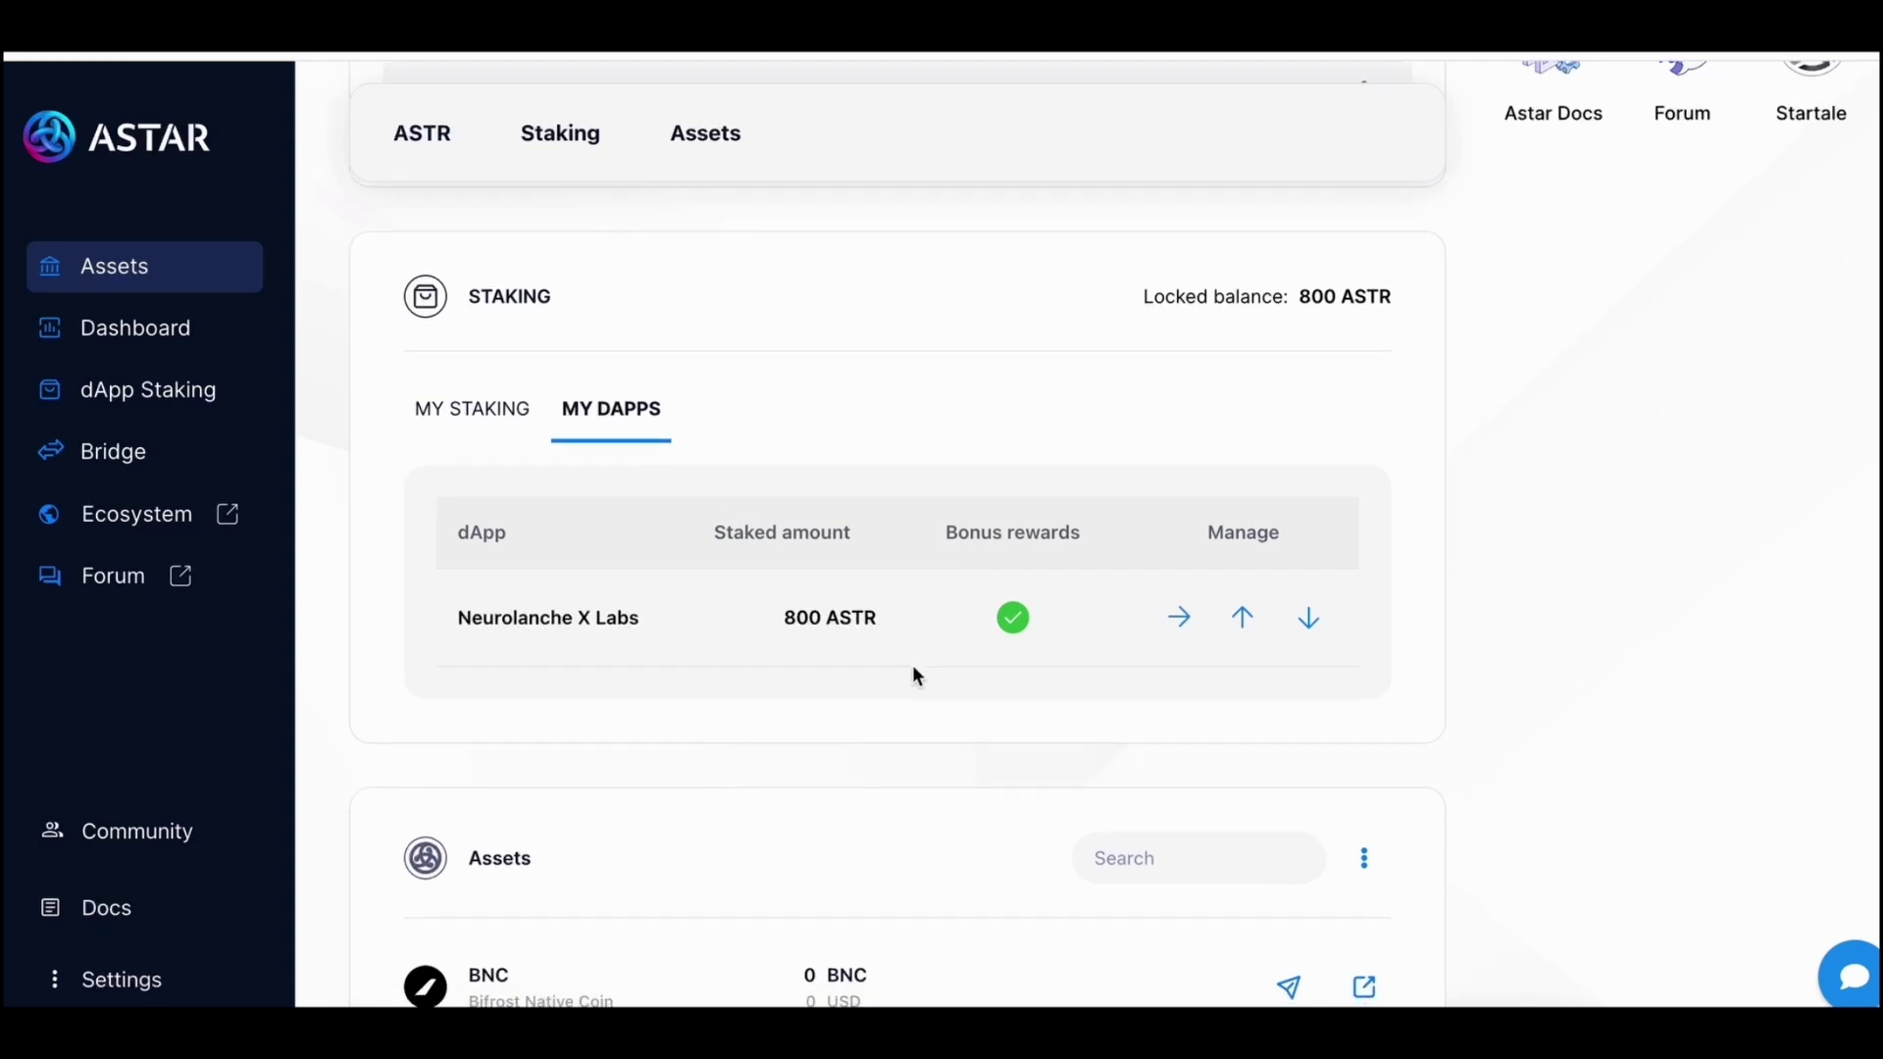
scroll(912, 674, down, 1)
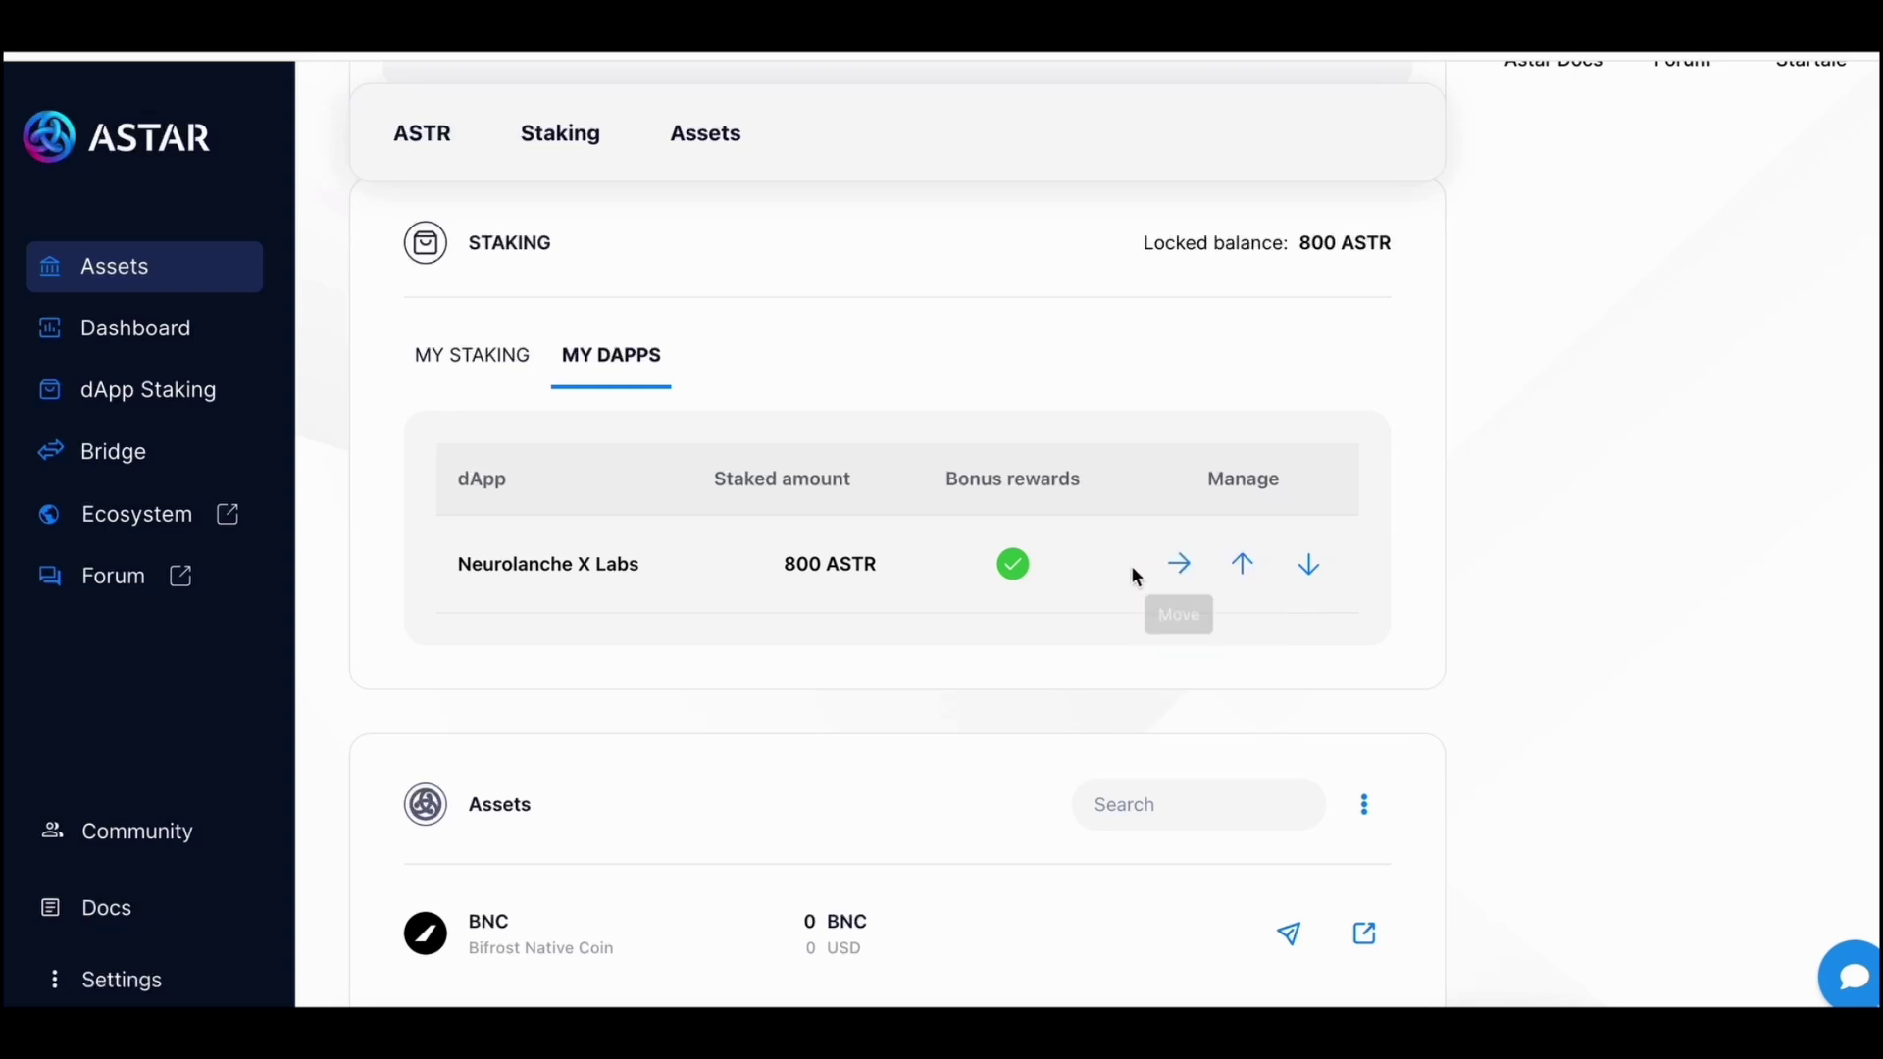
Open the form for moving the Neurolanche X Labs stake, choose DeStore as the destination project and review the vote balances.
click(1178, 569)
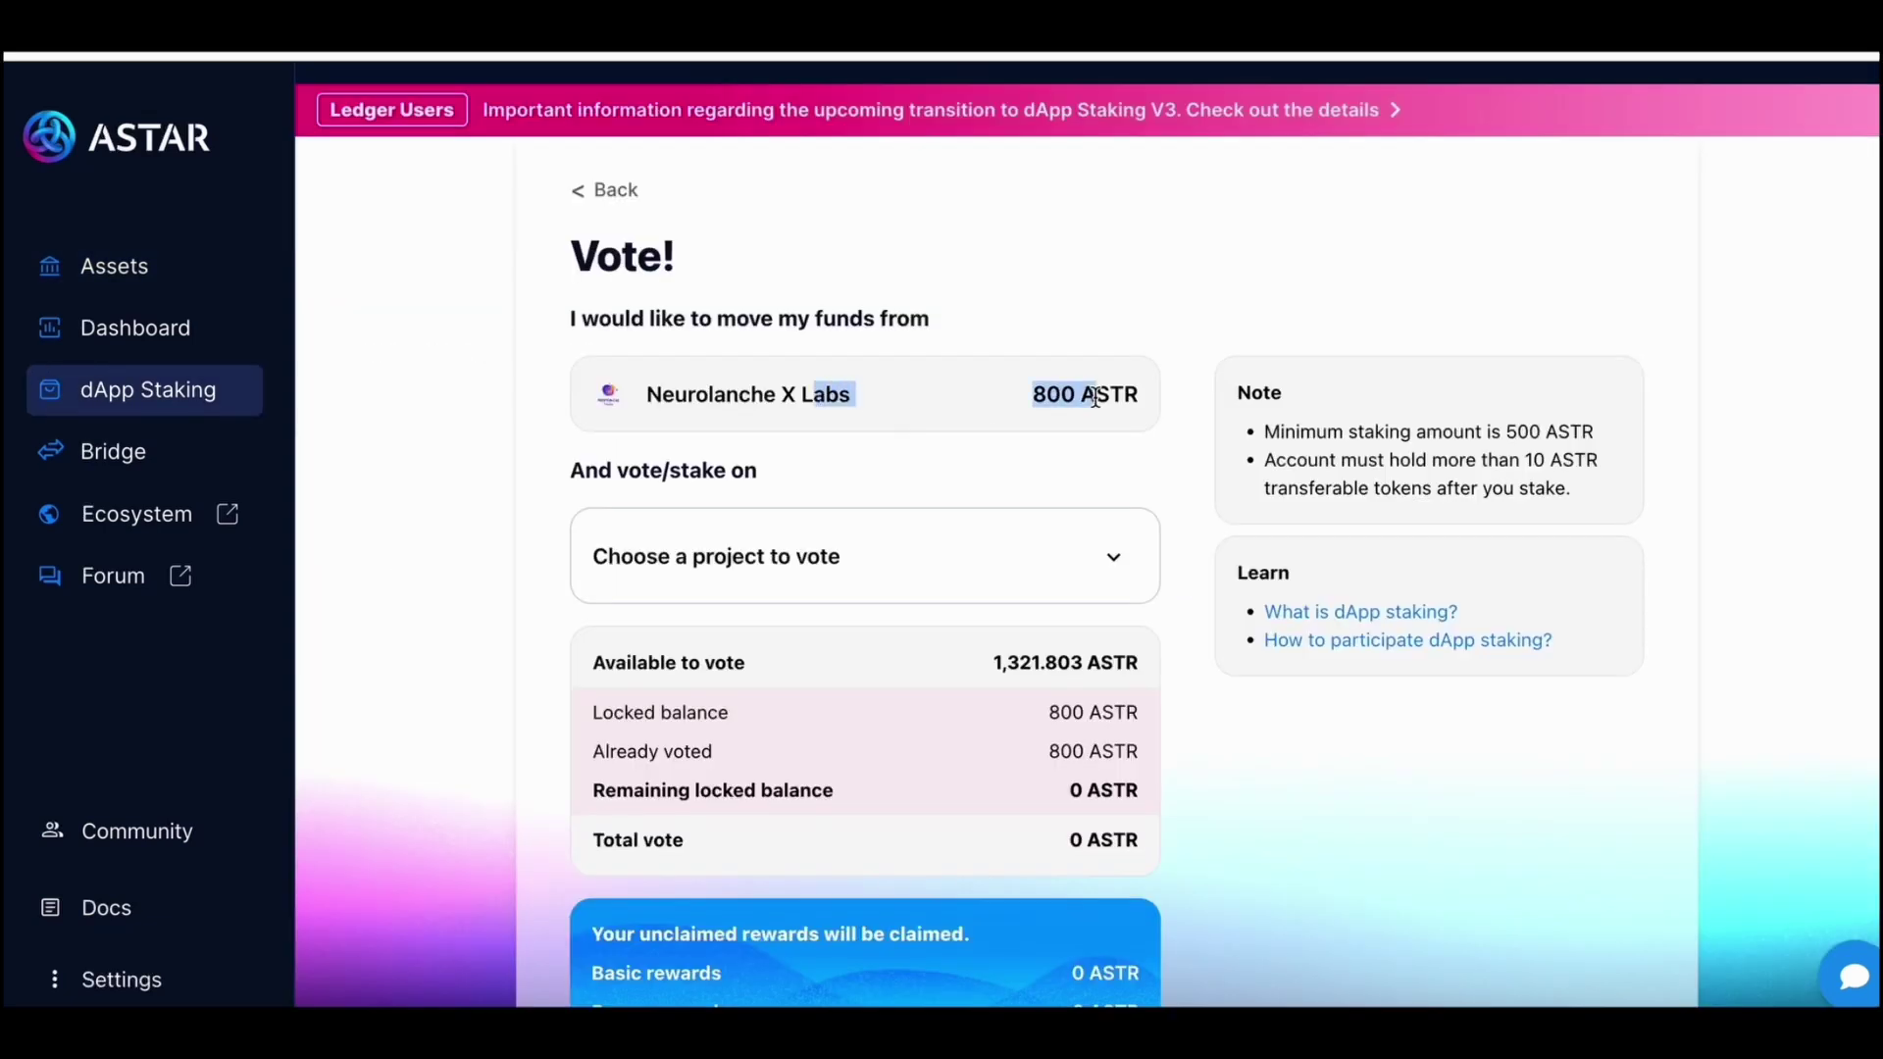
click(1051, 535)
click(883, 399)
click(993, 934)
scroll(969, 915, down, 2)
drag(625, 741, 956, 775)
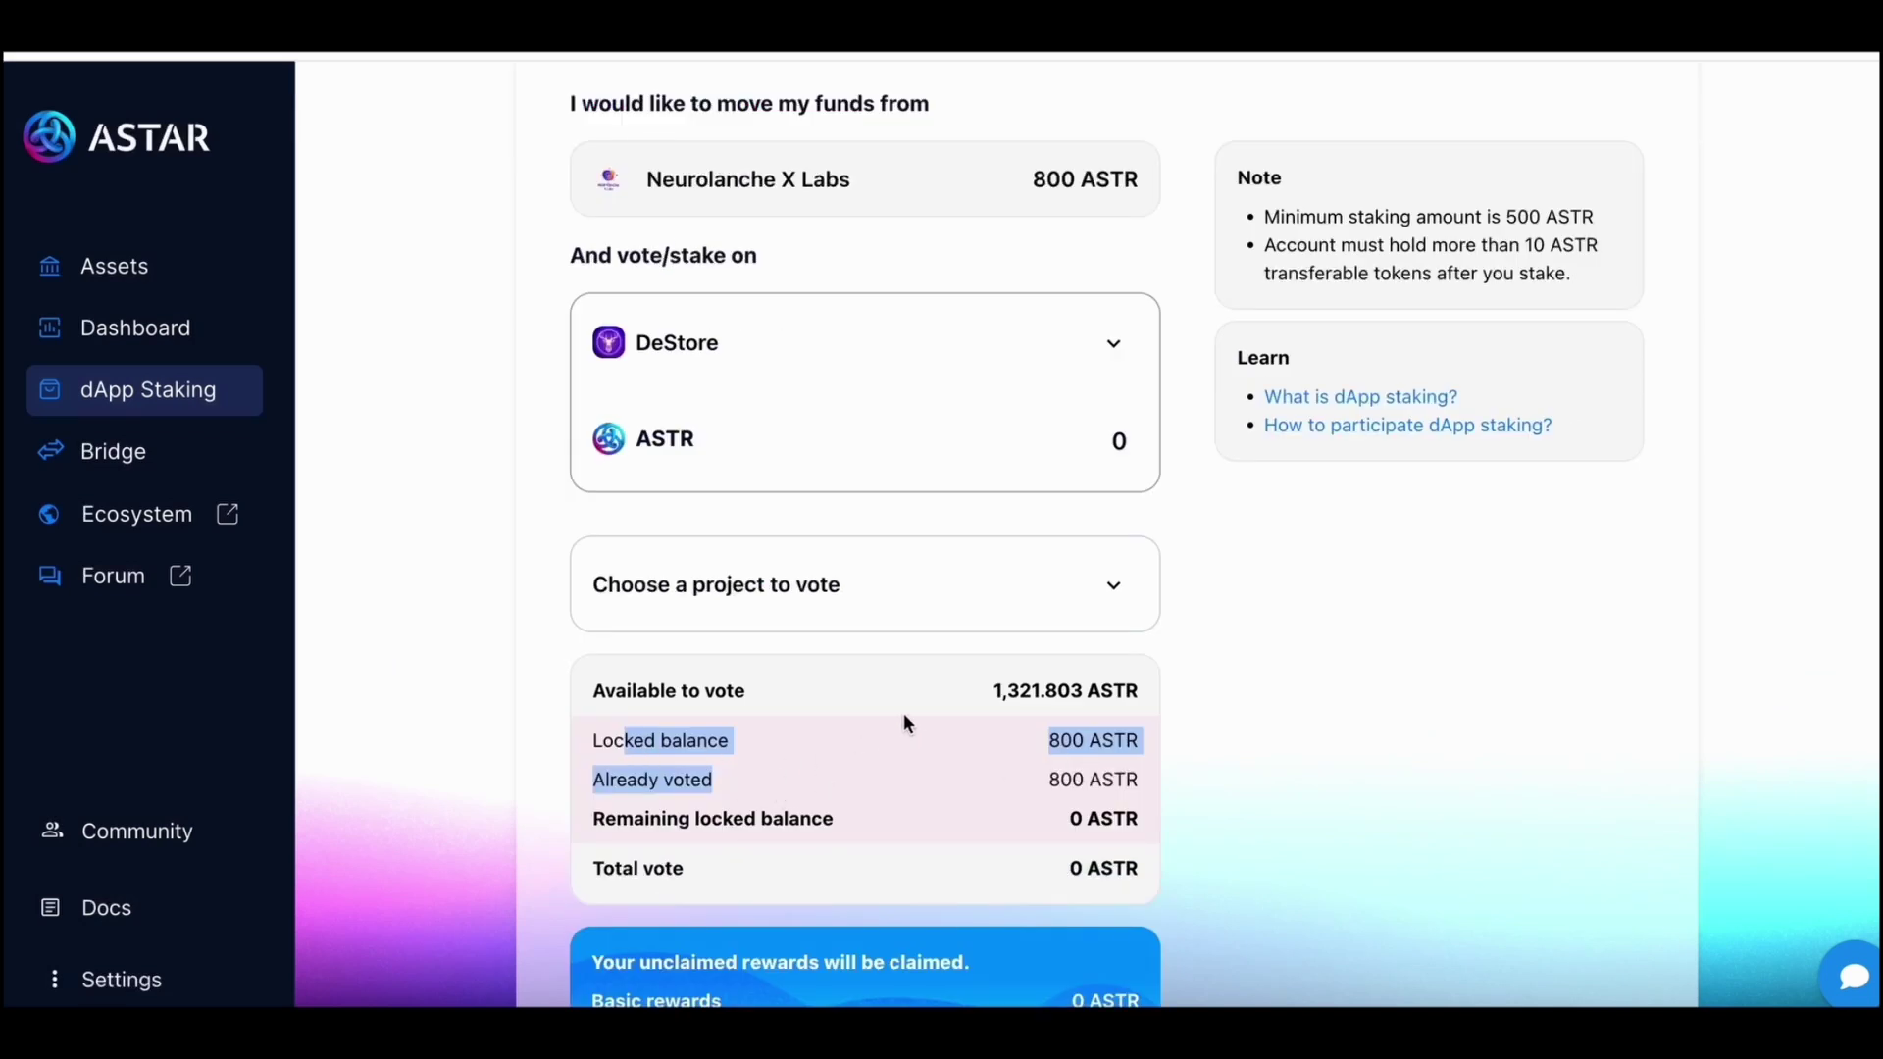
scroll(904, 715, up, 3)
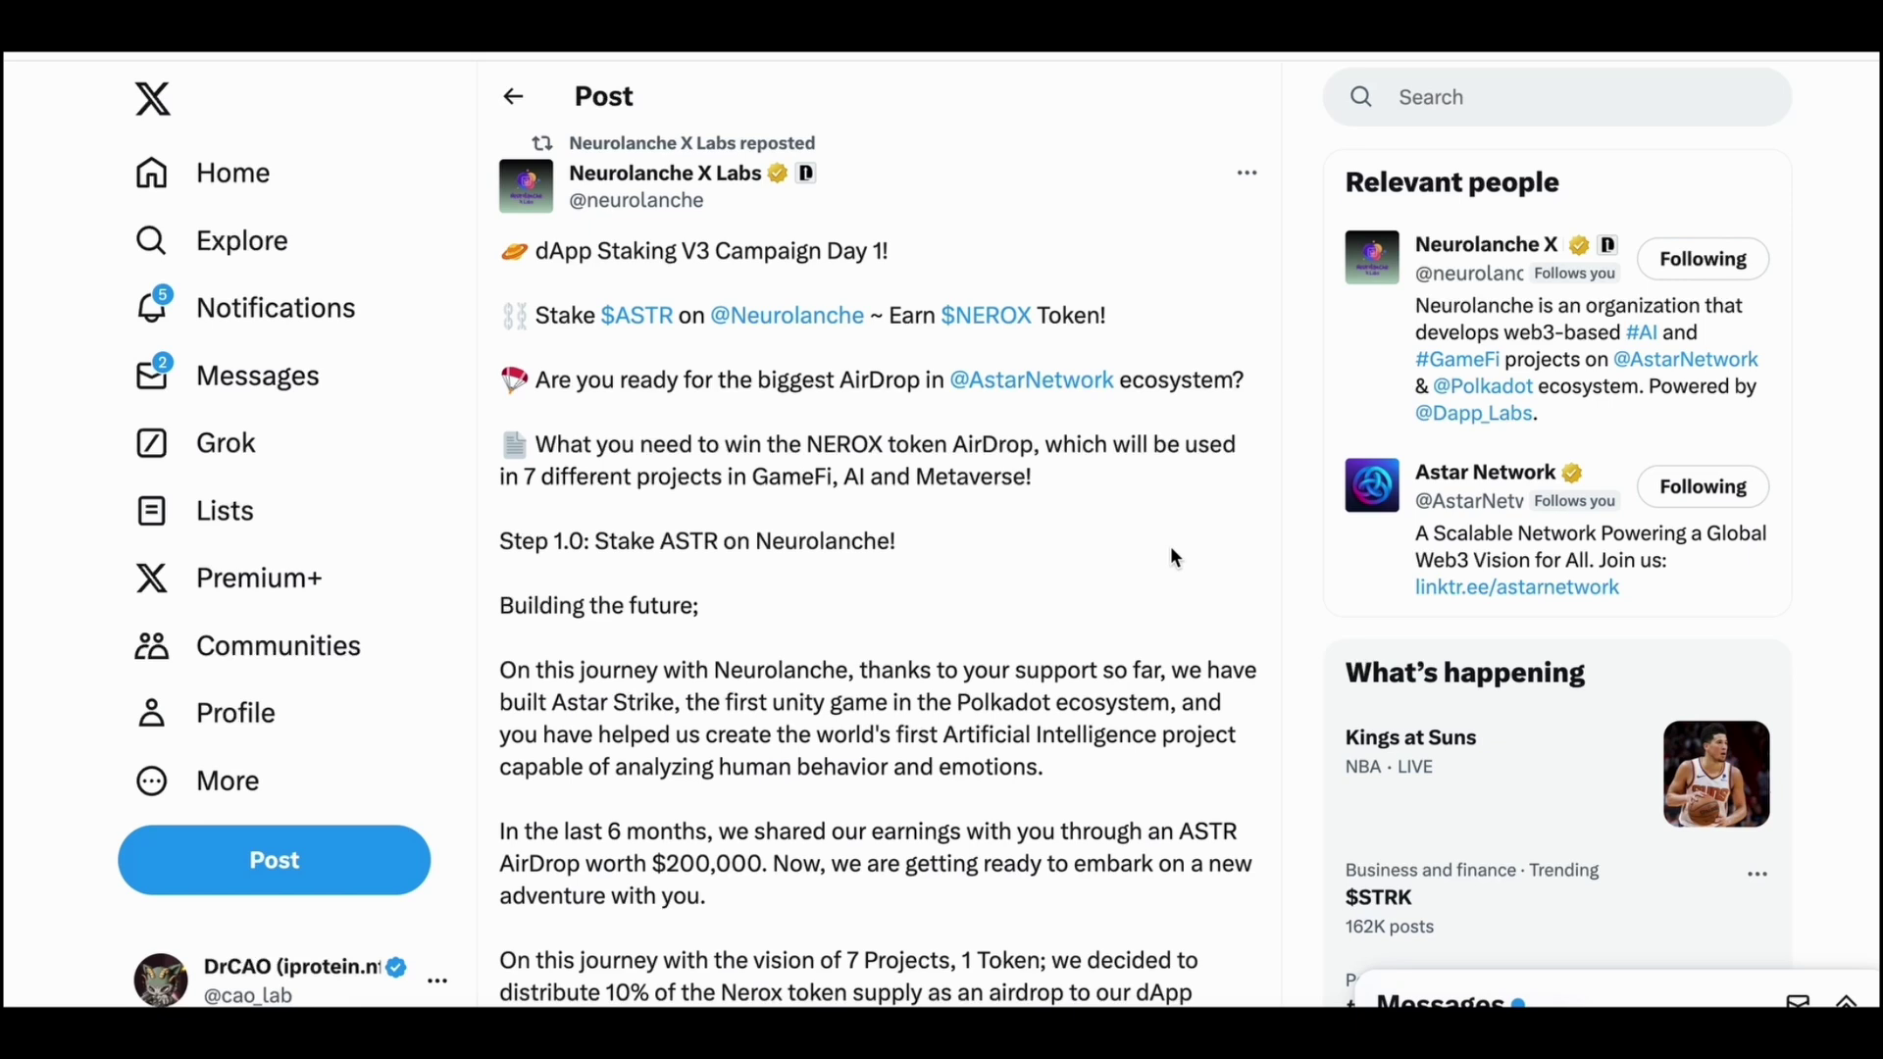
In the Neurolanche X Labs campaign post on X, read the NEROX airdrop introduction, participation steps and both notes, highlighting key passages.
scroll(1176, 559, down, 1)
scroll(1174, 555, down, 2)
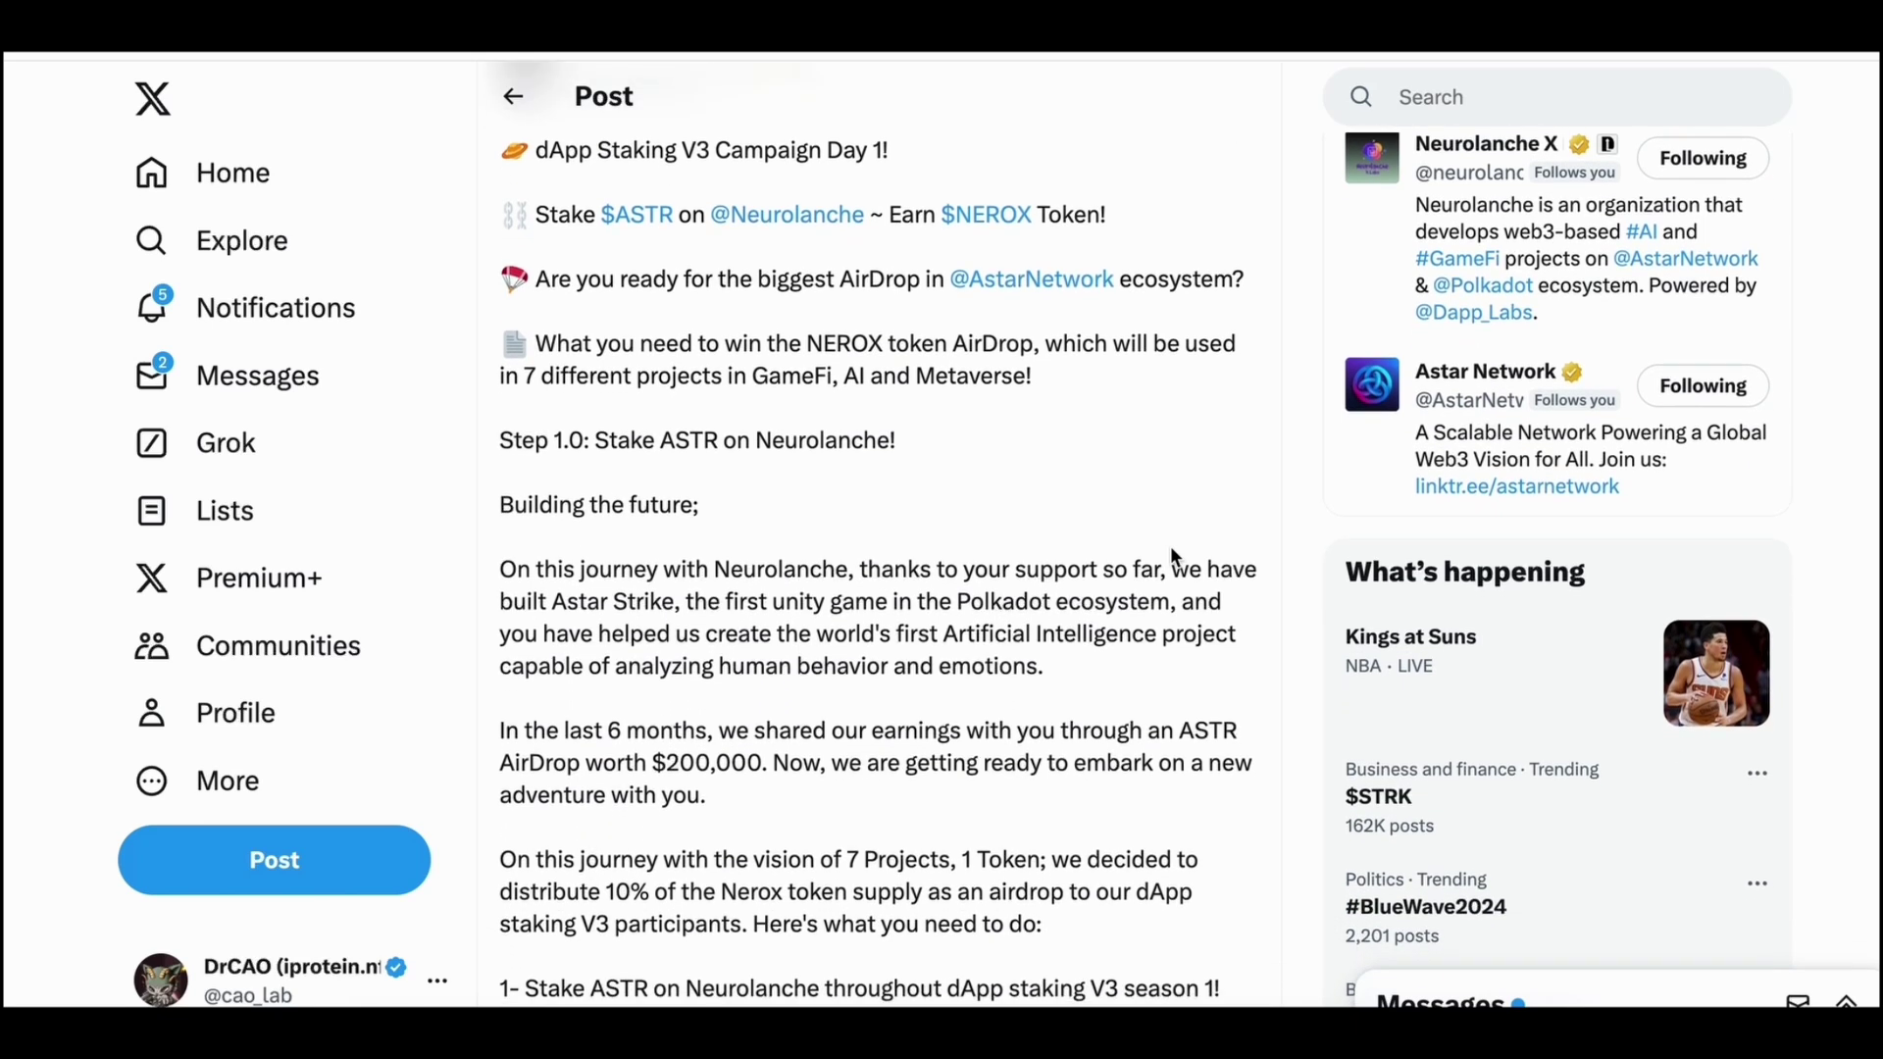
scroll(1171, 548, down, 5)
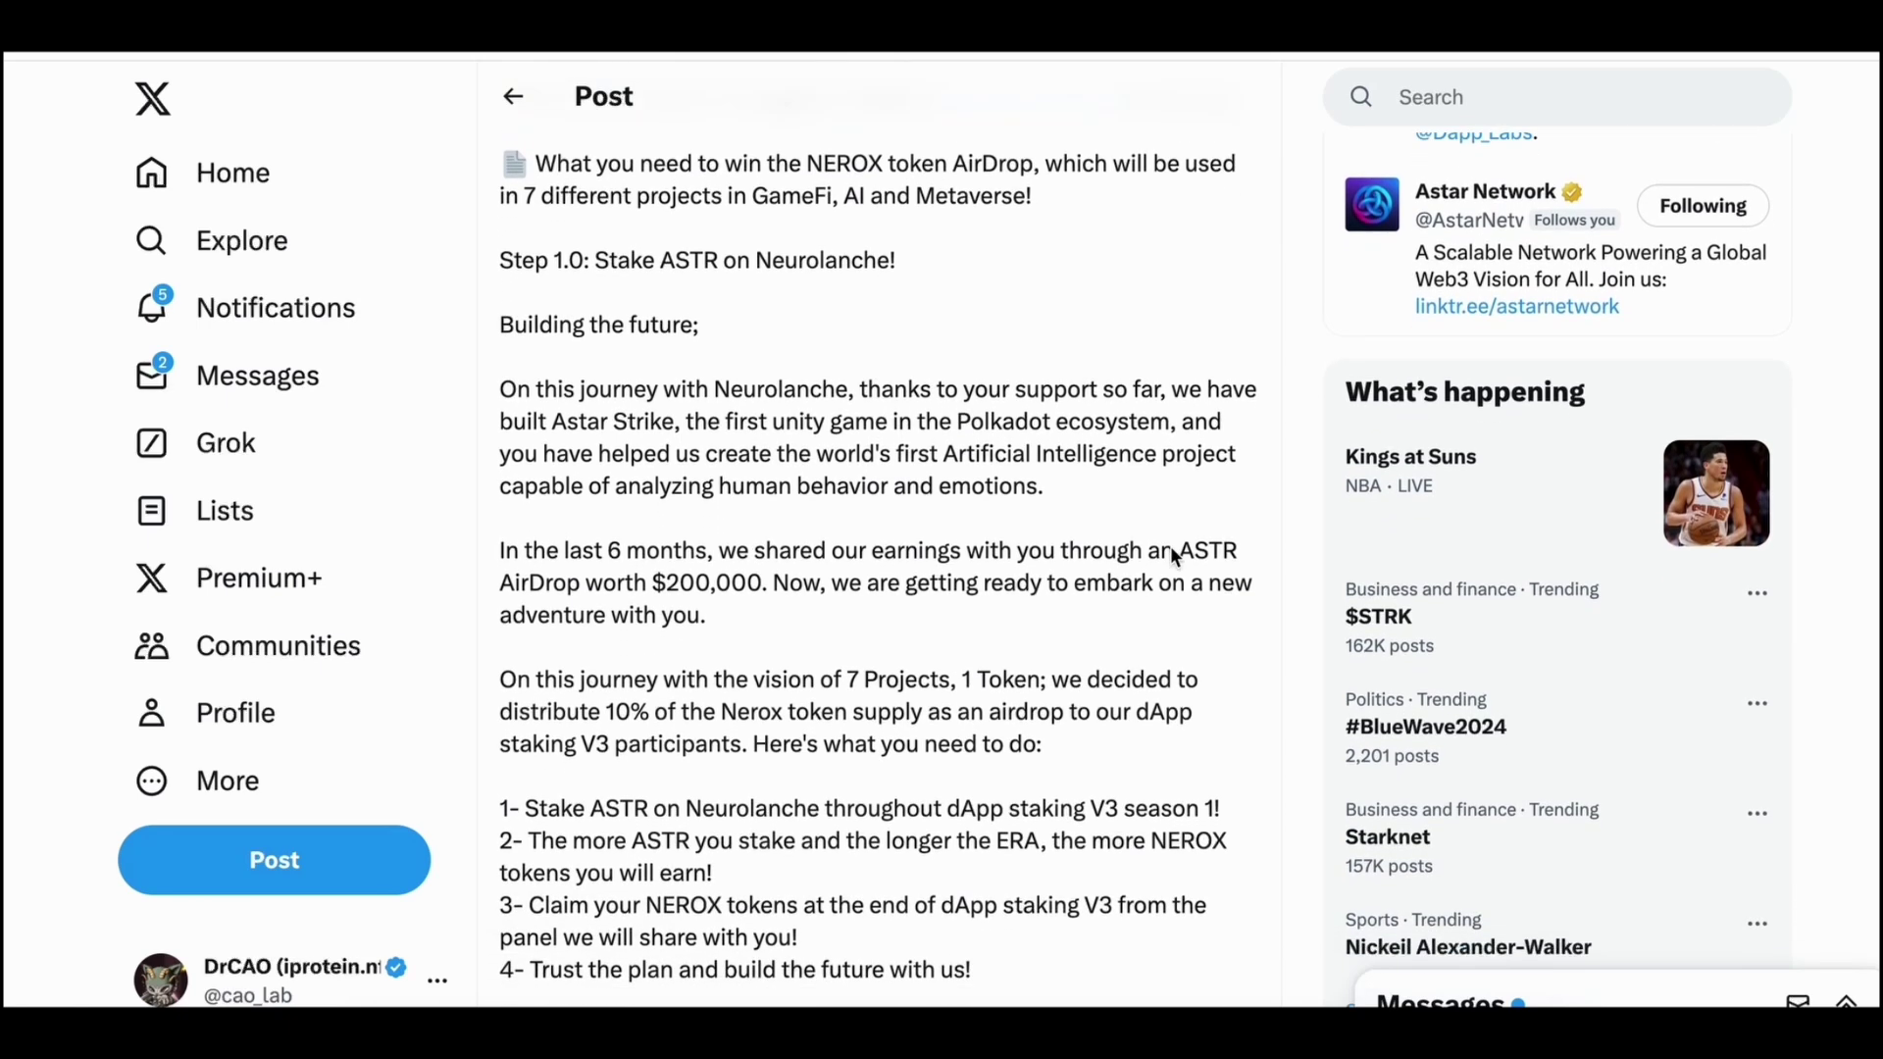
scroll(1174, 555, down, 2)
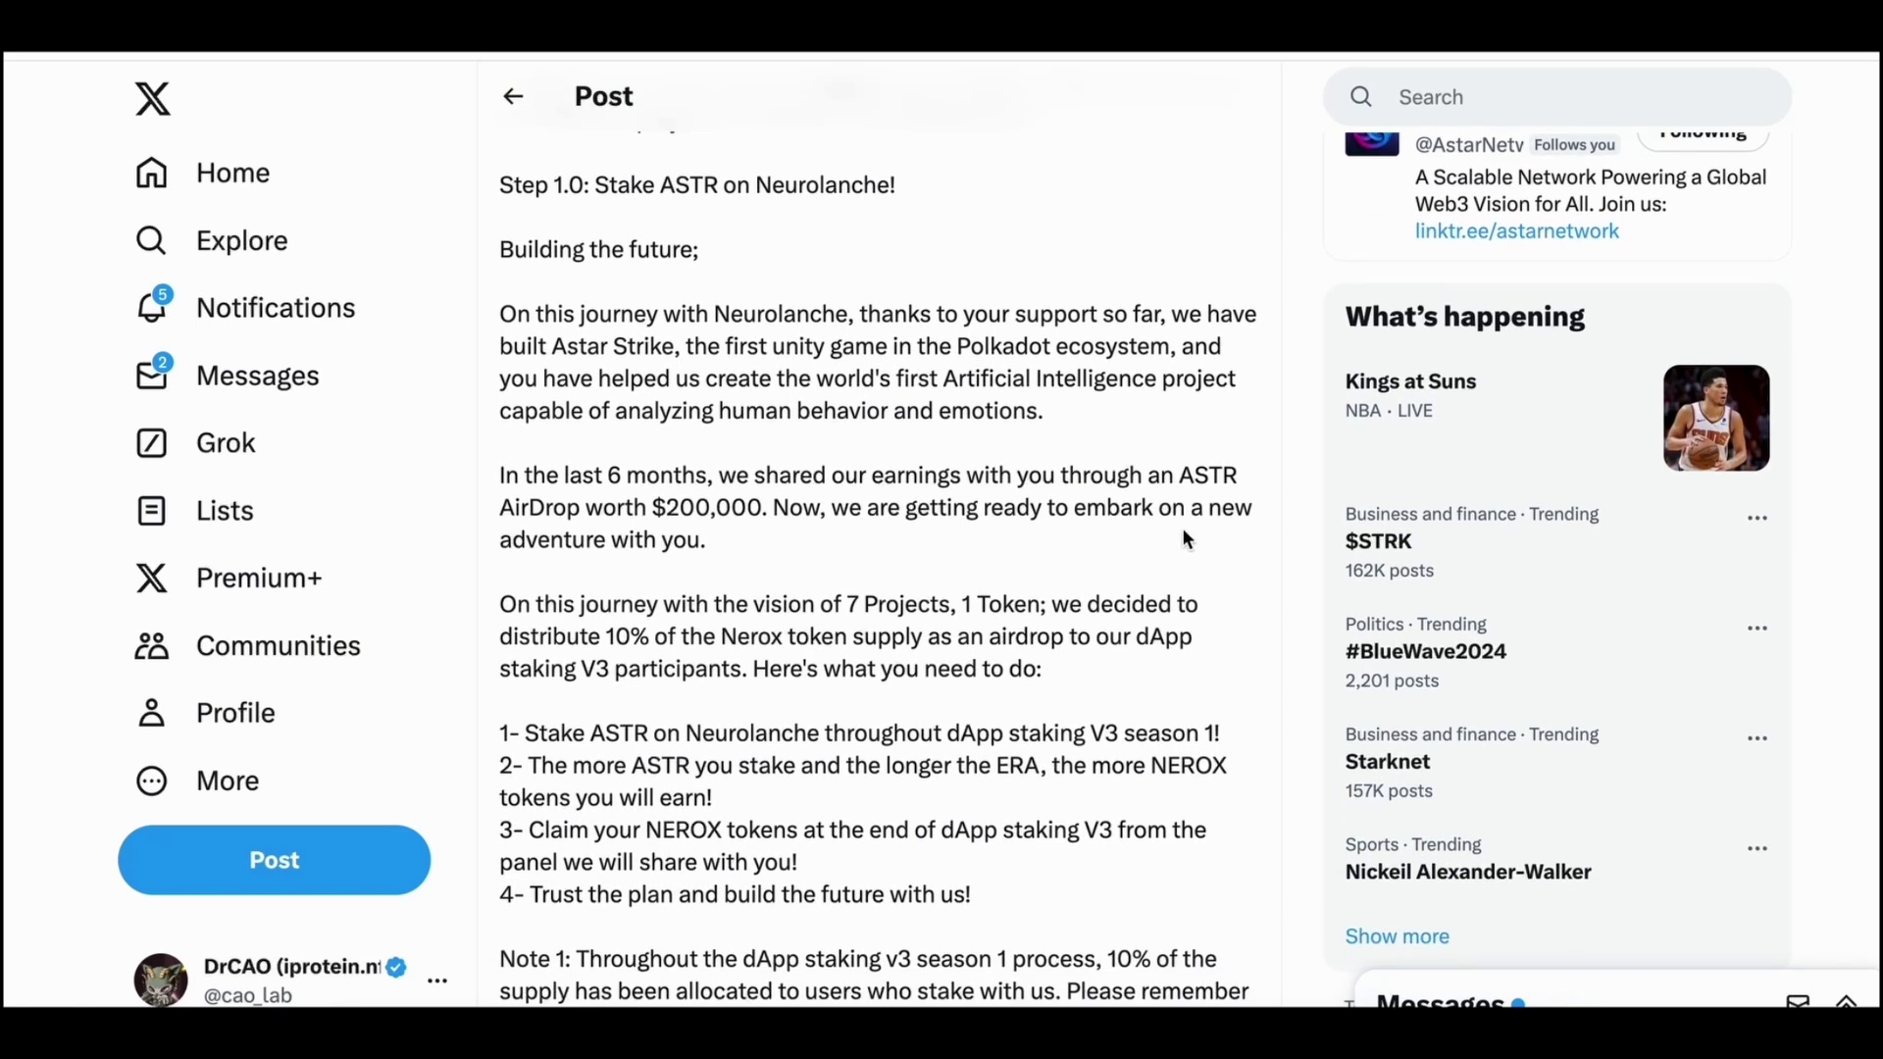
drag(1189, 537, 1142, 469)
scroll(1209, 622, down, 1)
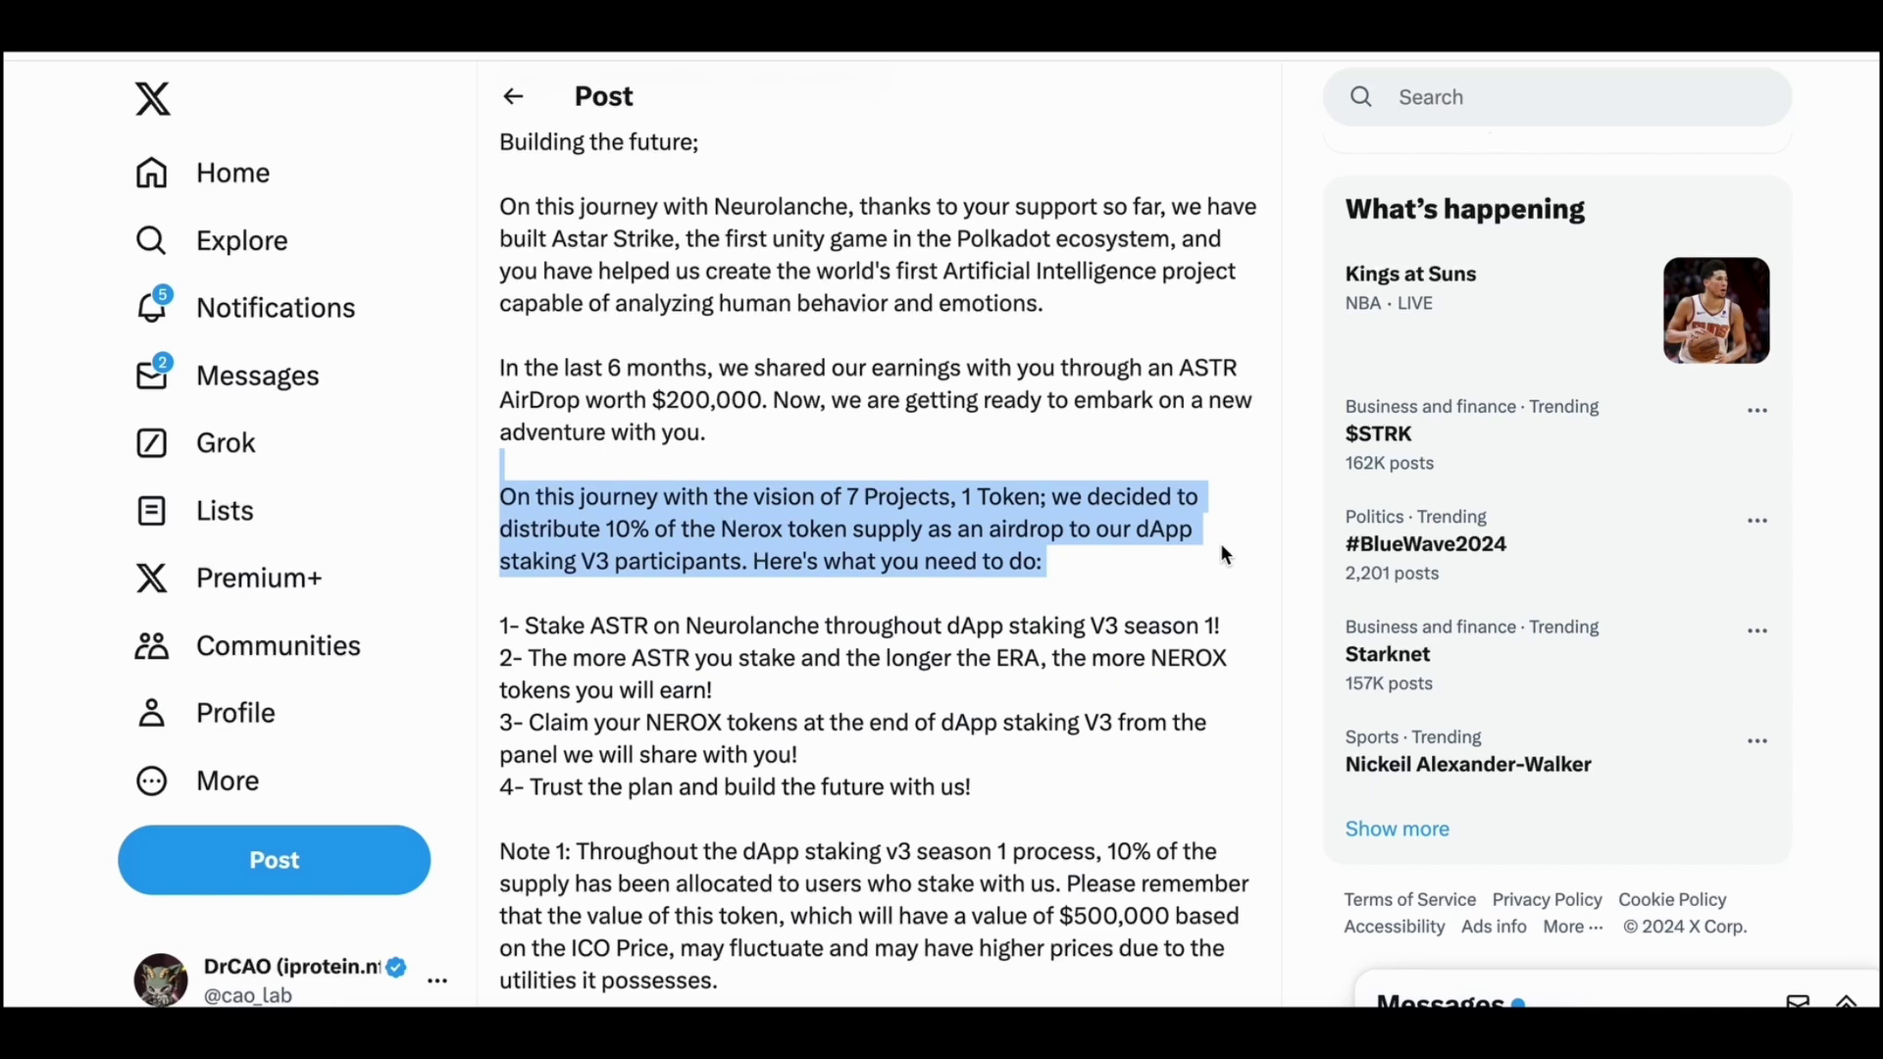
scroll(1220, 543, down, 3)
drag(1226, 524, 1226, 294)
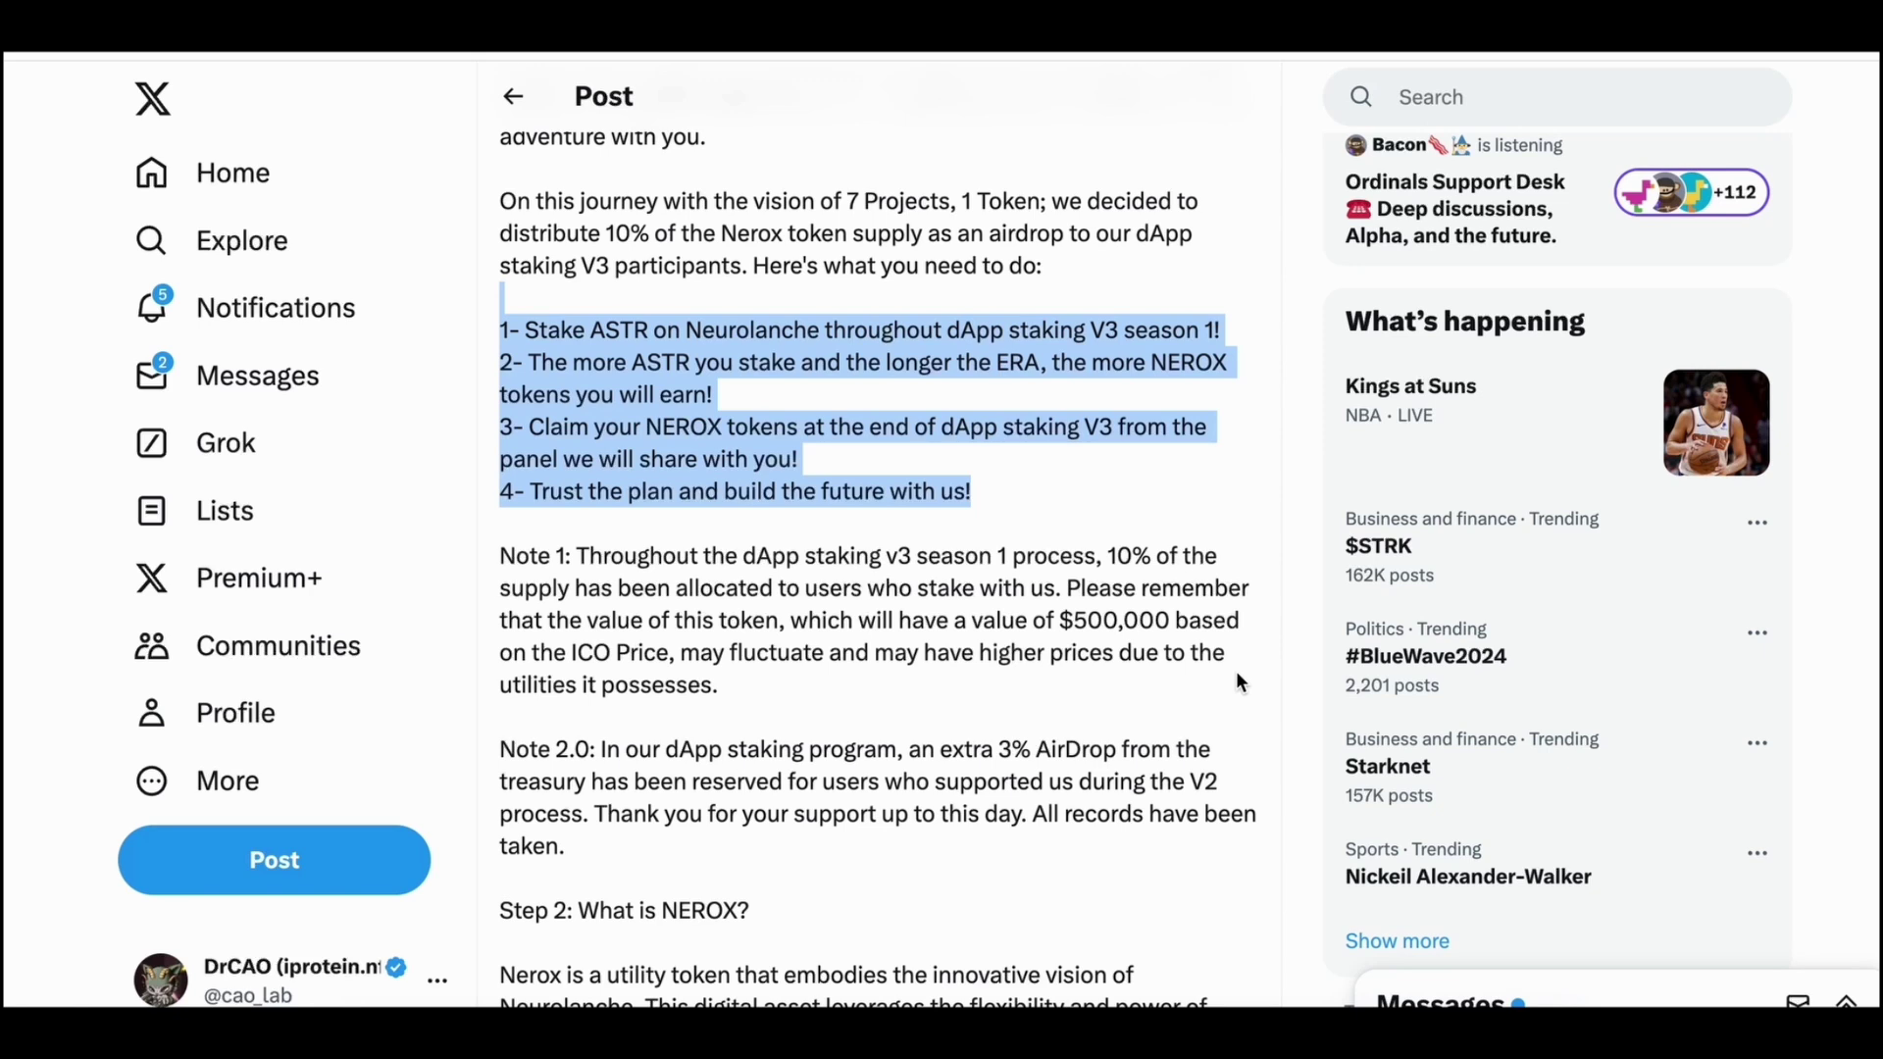
drag(1193, 671, 1182, 519)
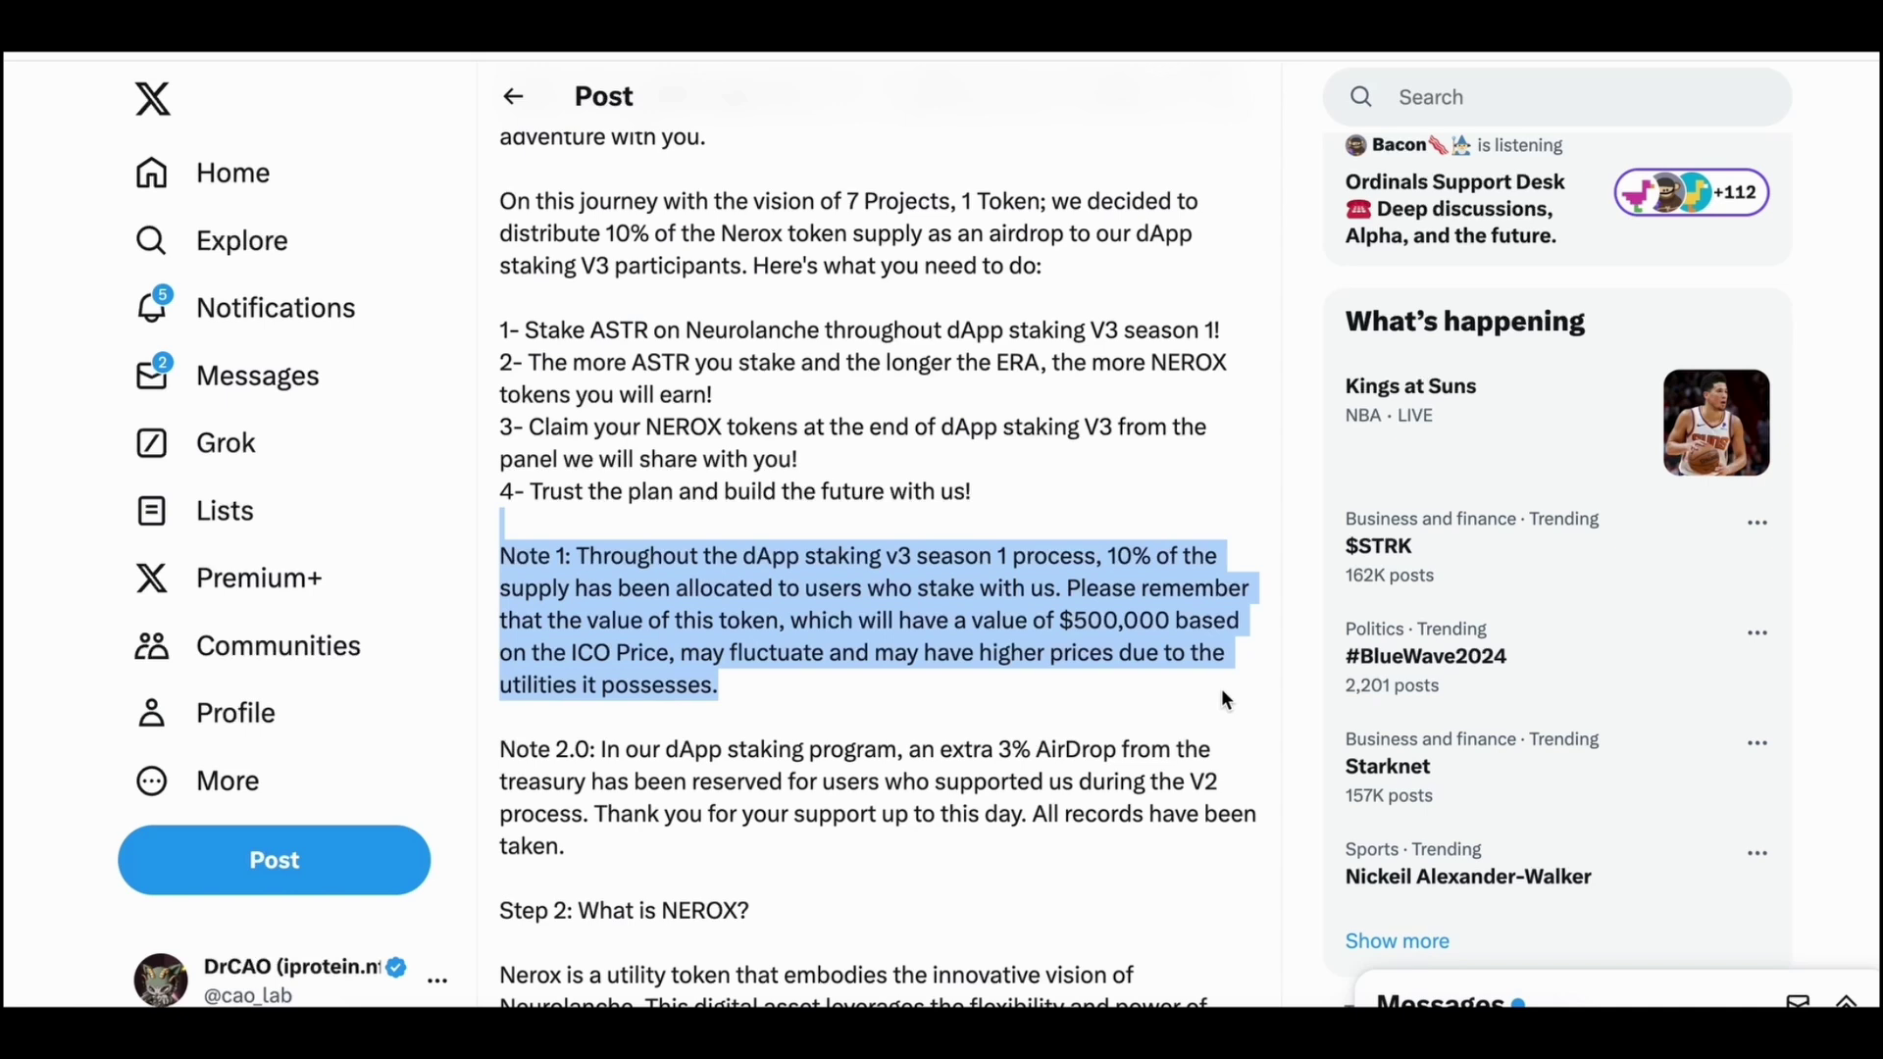
scroll(1223, 694, down, 1)
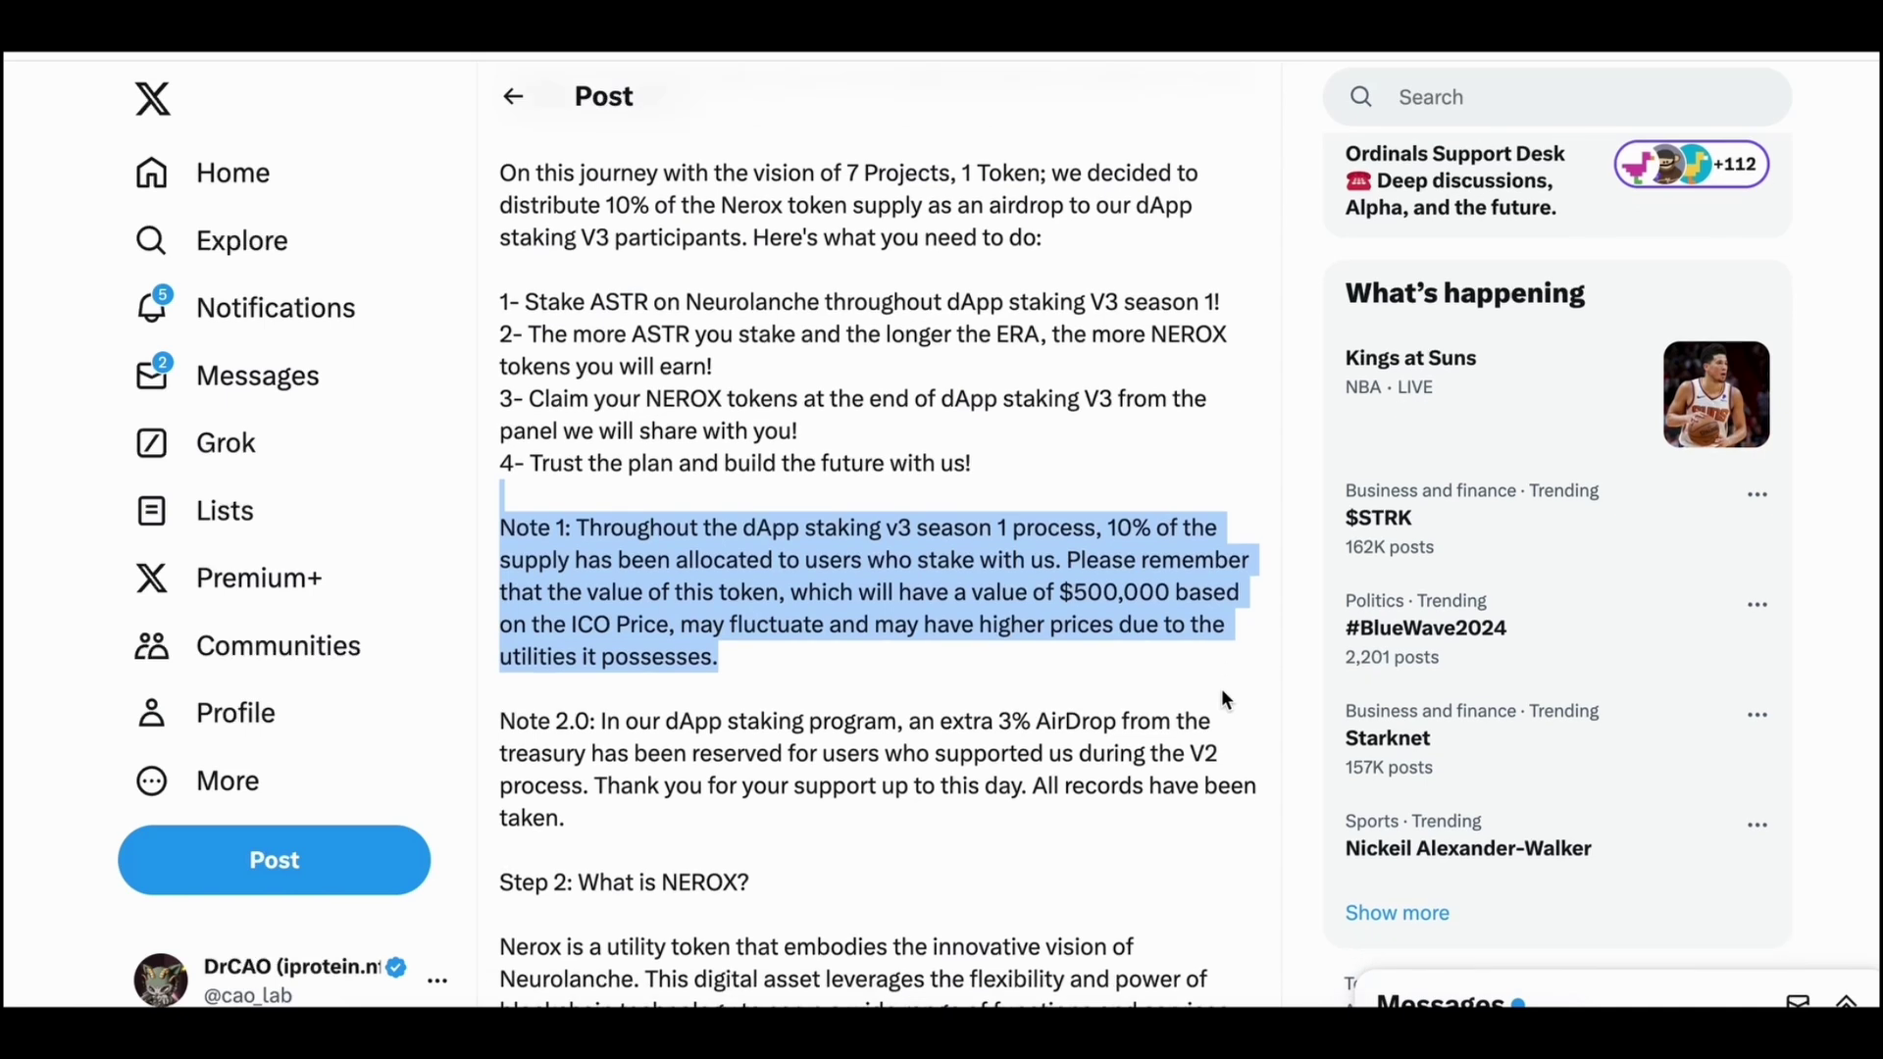
scroll(1221, 688, down, 1)
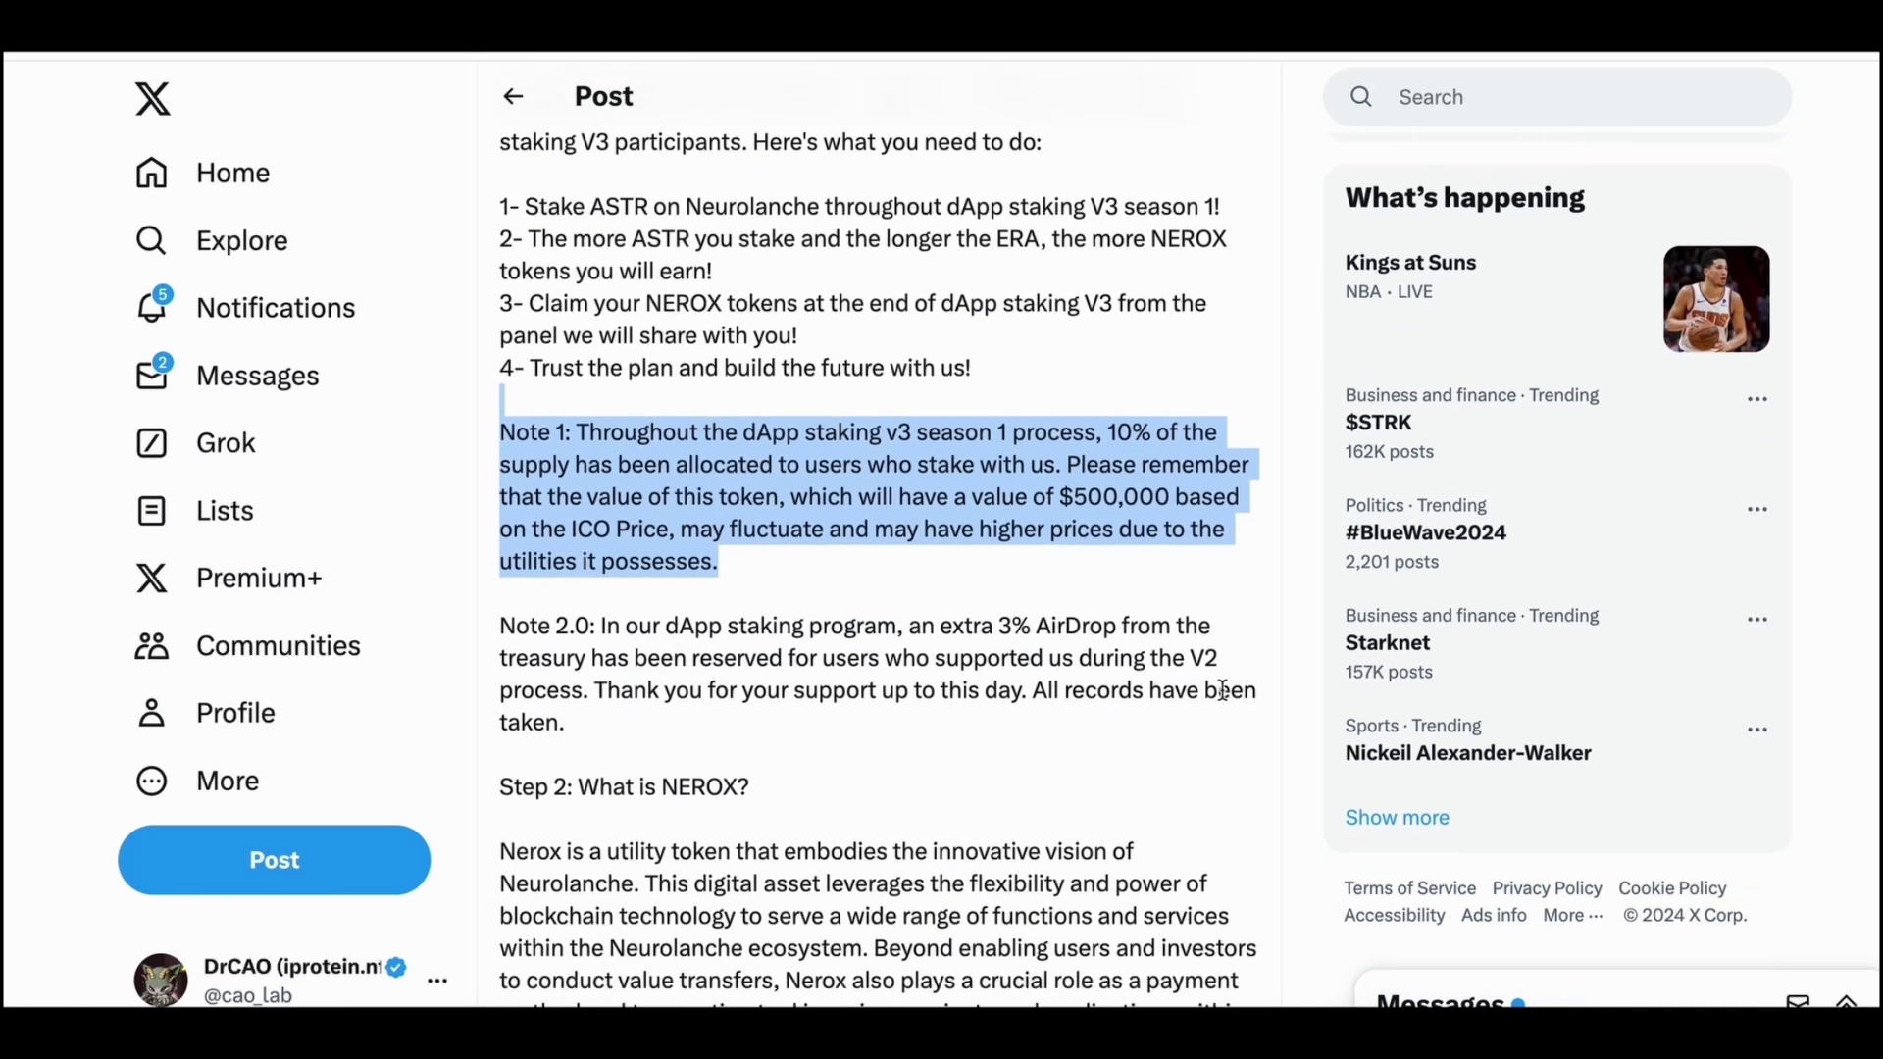
drag(1164, 681, 1162, 579)
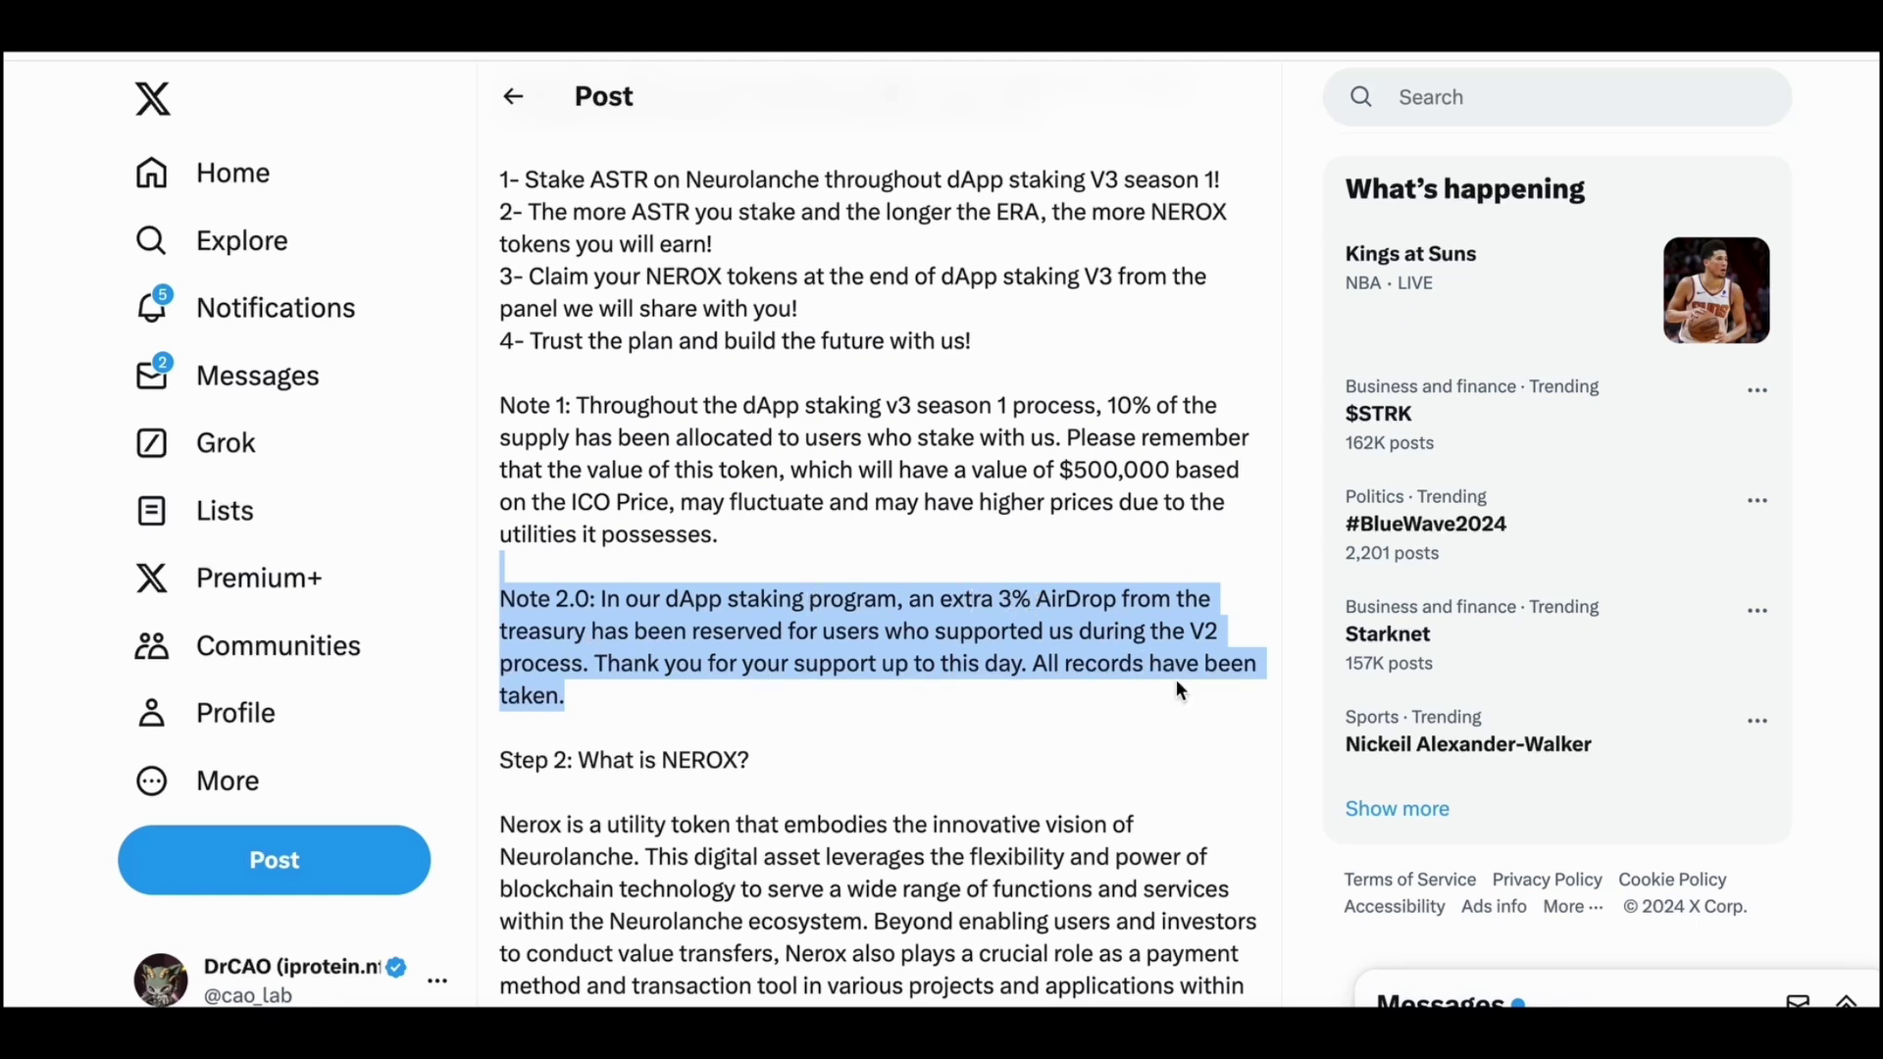
Read the post's explanation of the NEROX token, highlight the important notice about airdrop announcements, and view the campaign graphic.
scroll(1178, 685, down, 4)
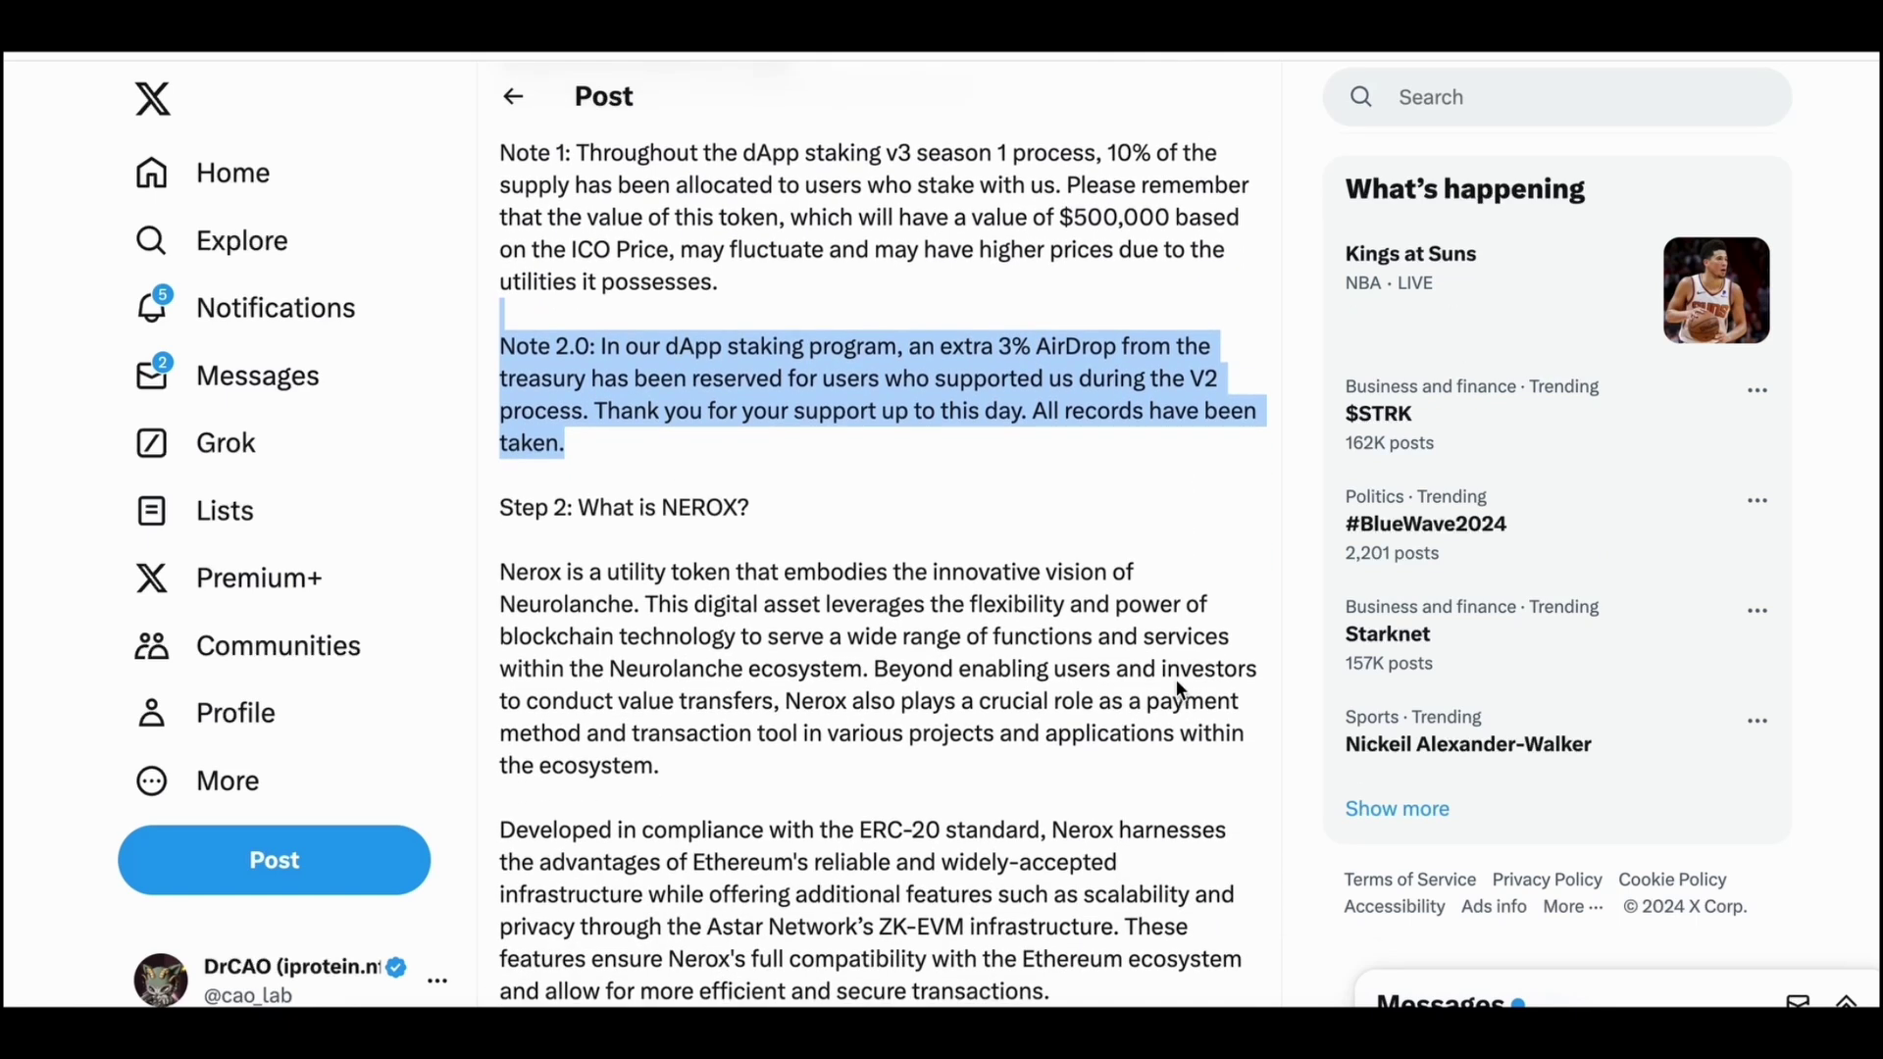
scroll(1178, 682, down, 2)
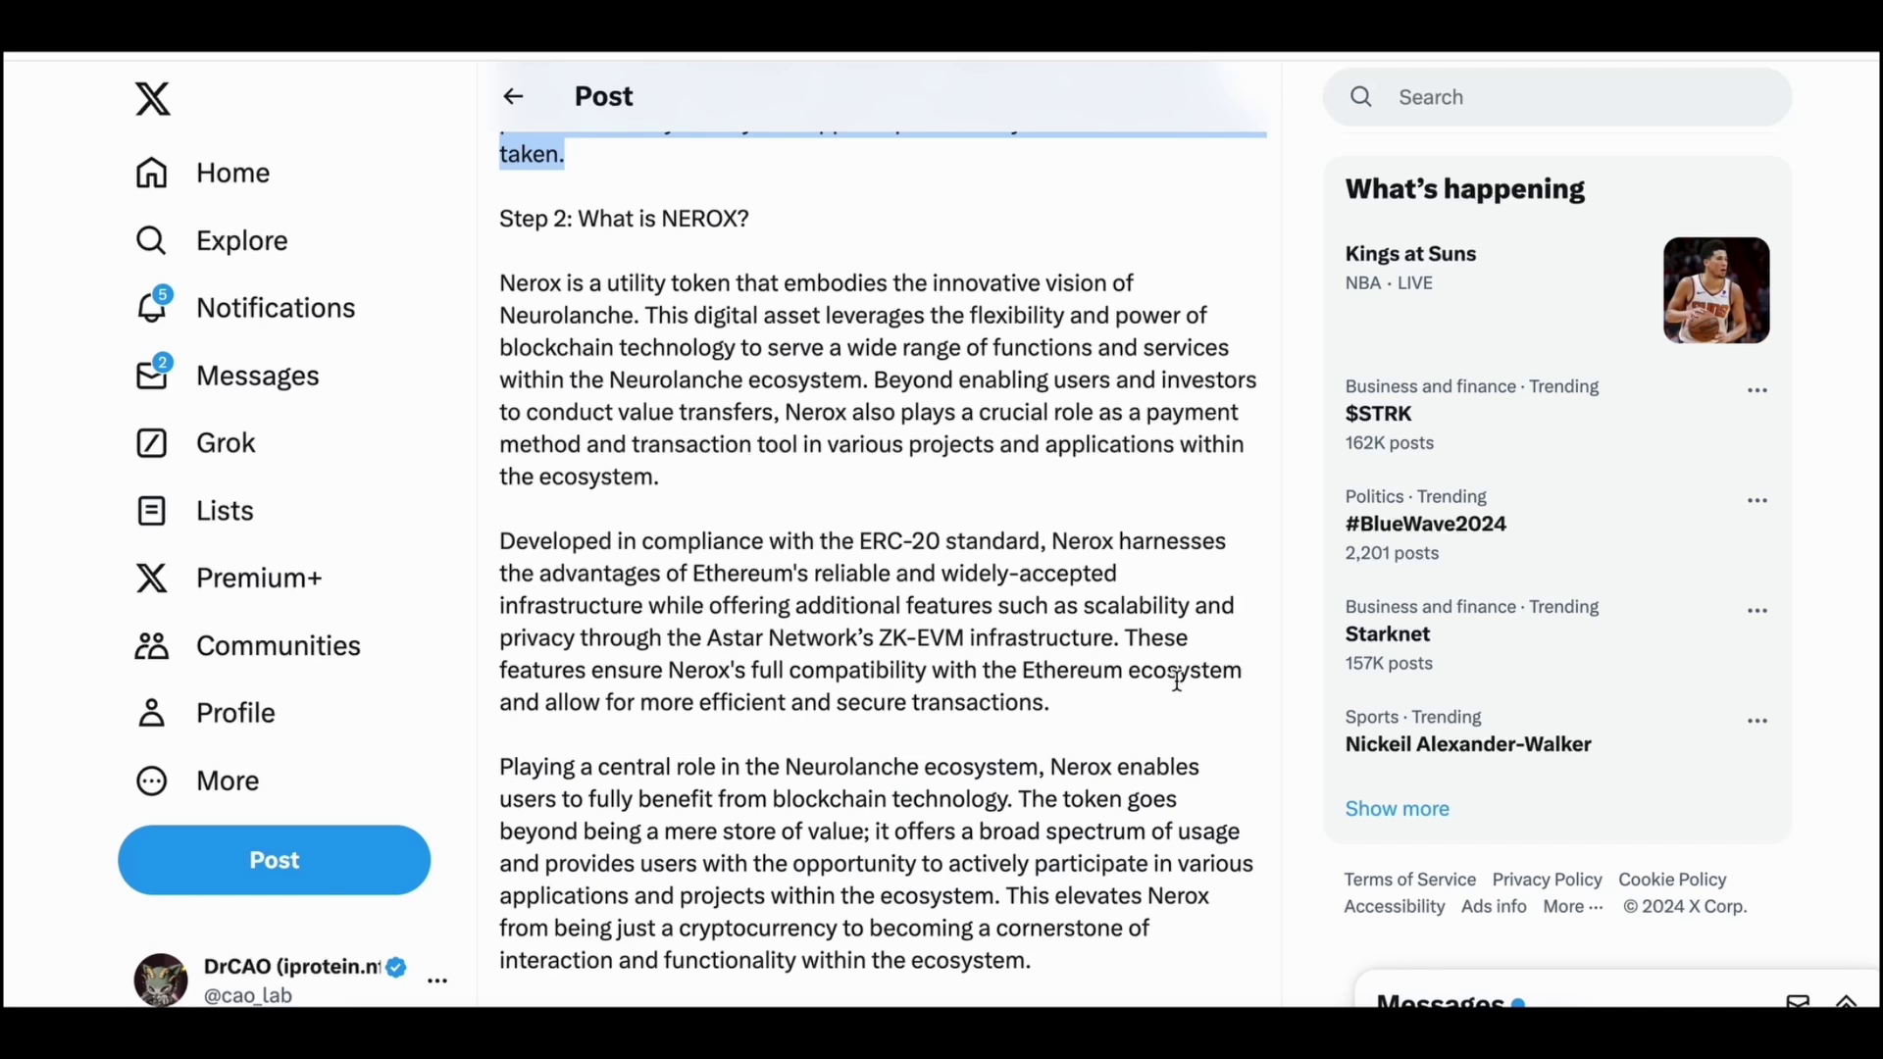
scroll(1177, 681, down, 3)
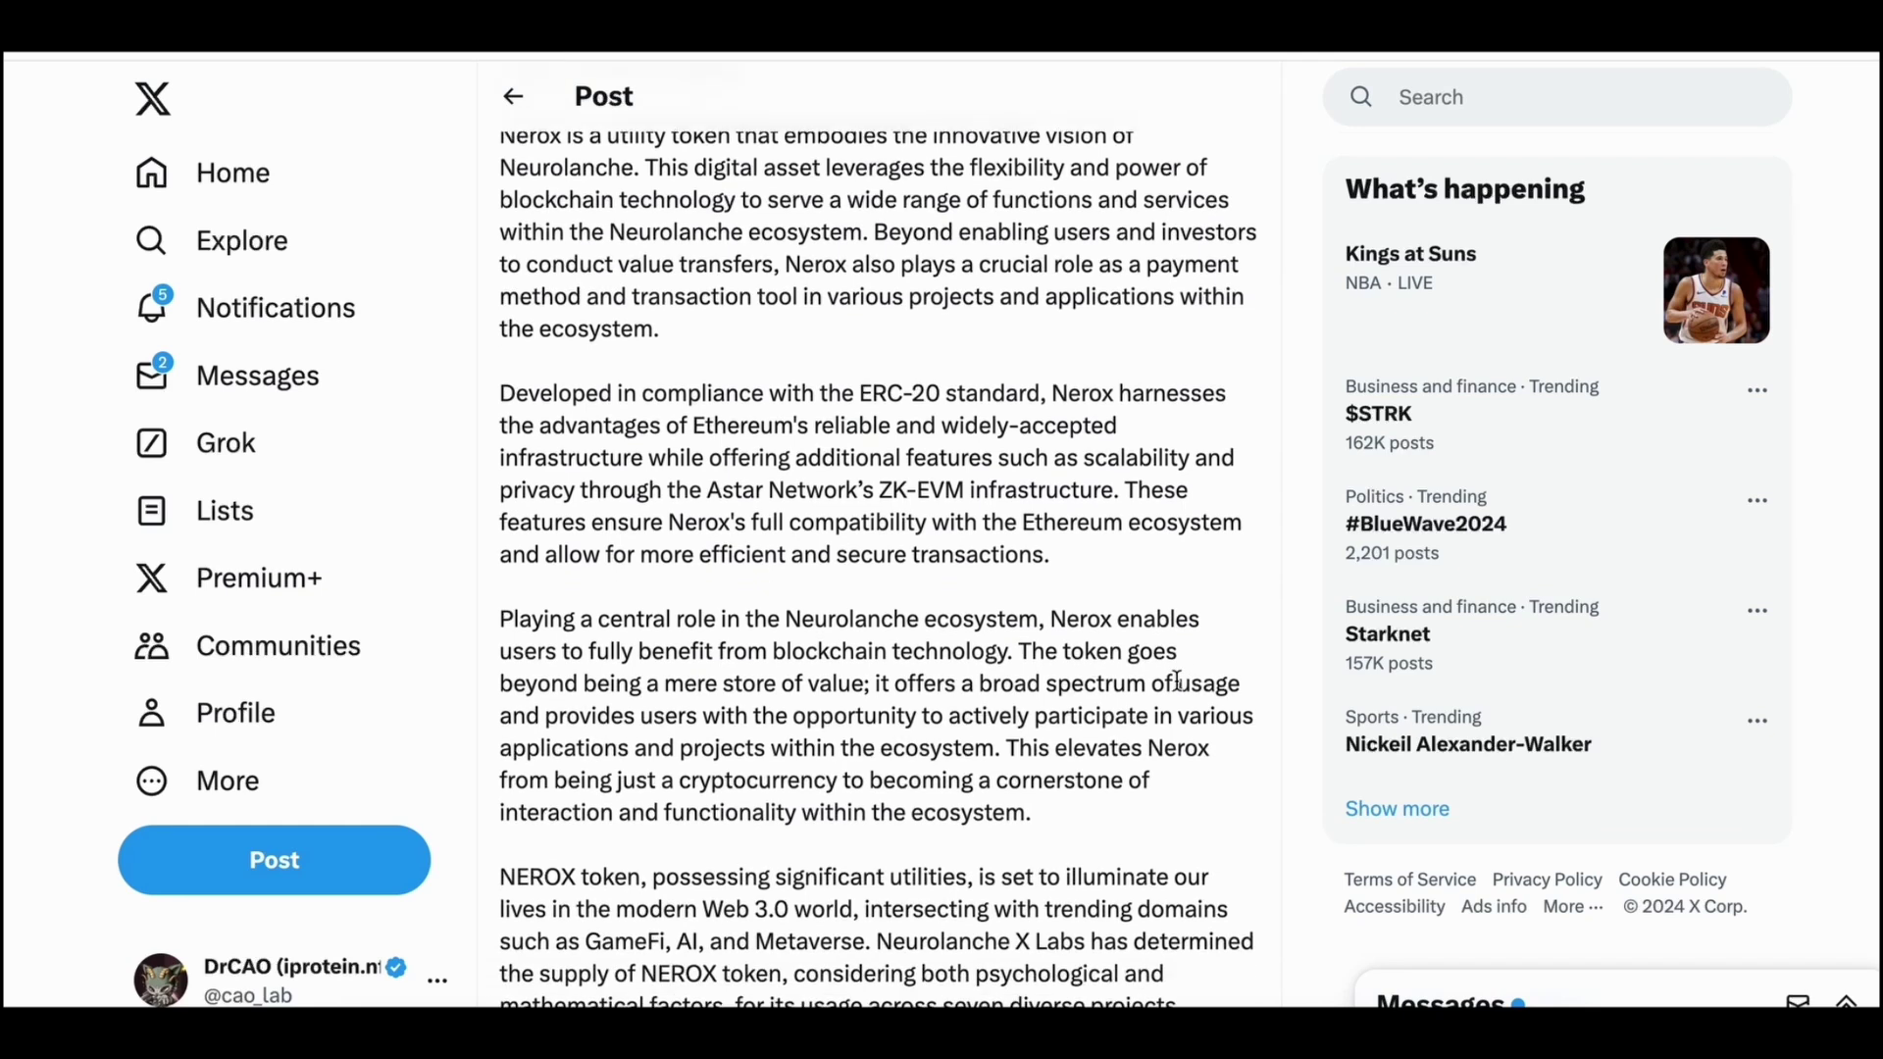
scroll(1178, 680, down, 3)
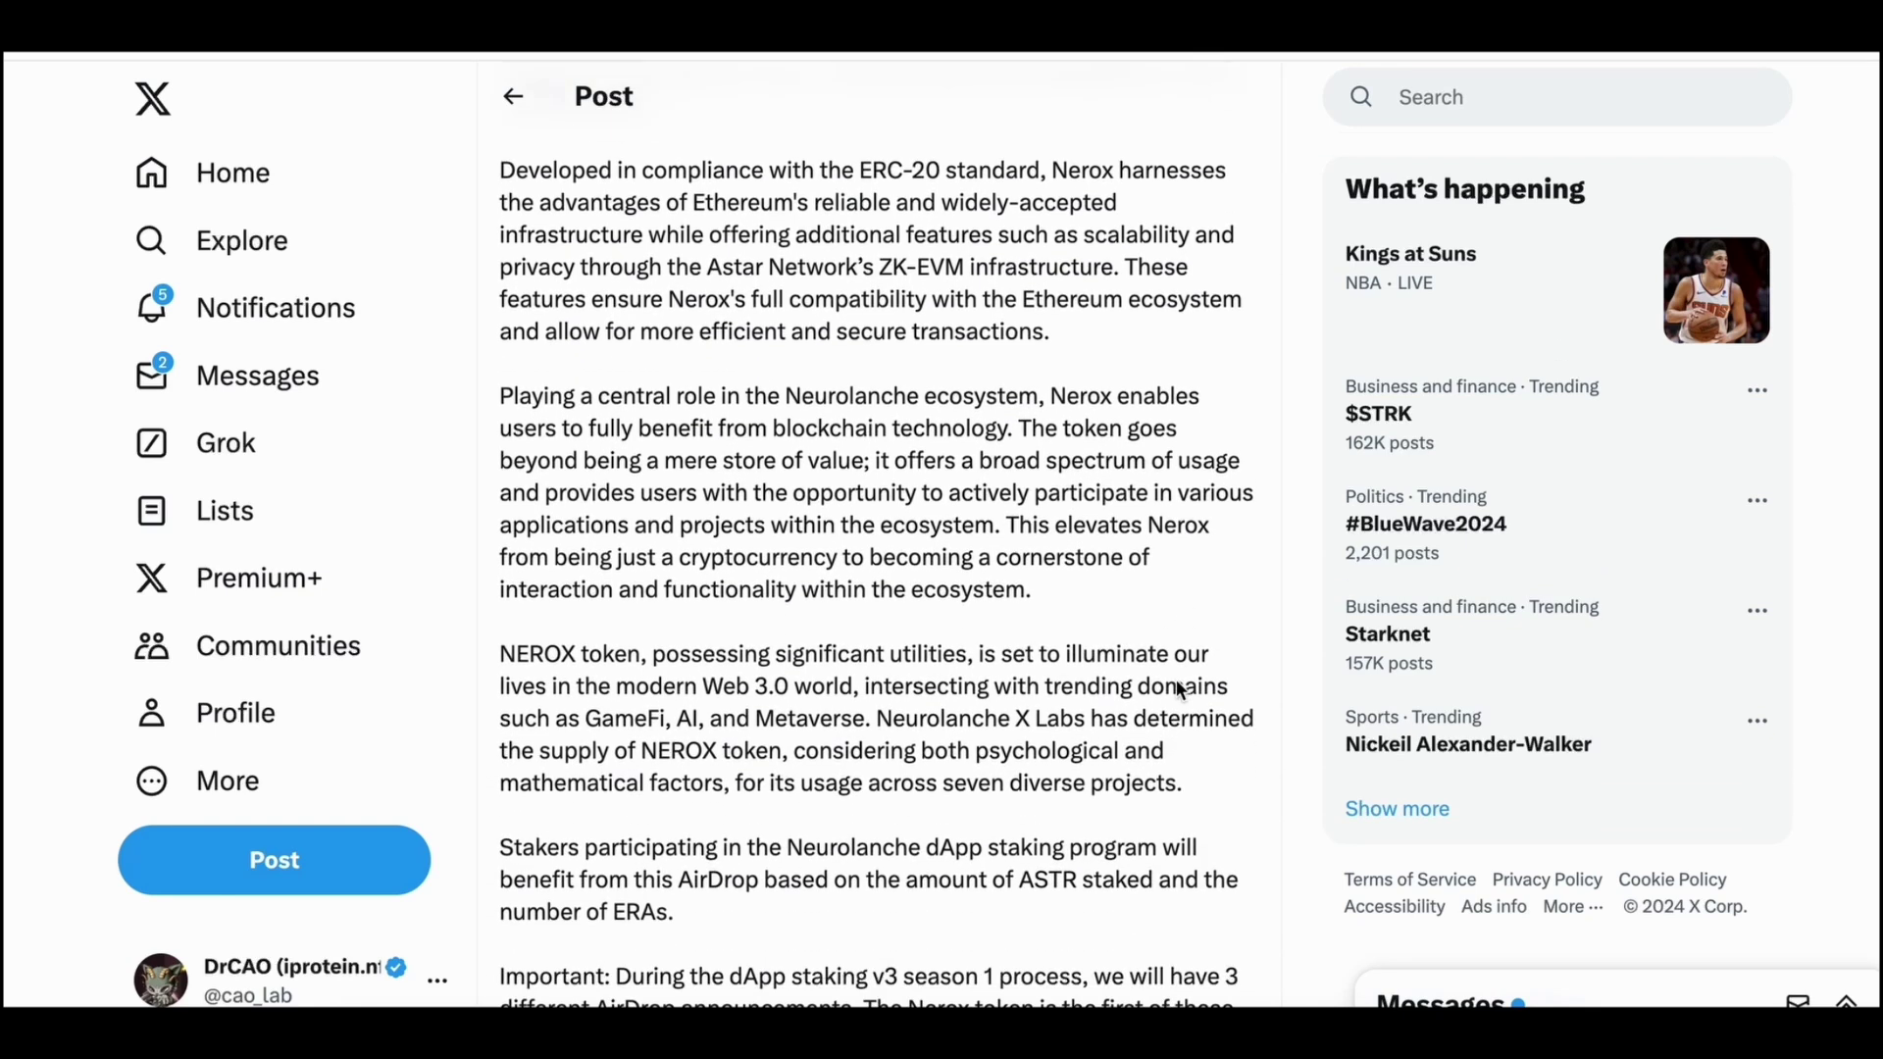
scroll(1178, 682, down, 3)
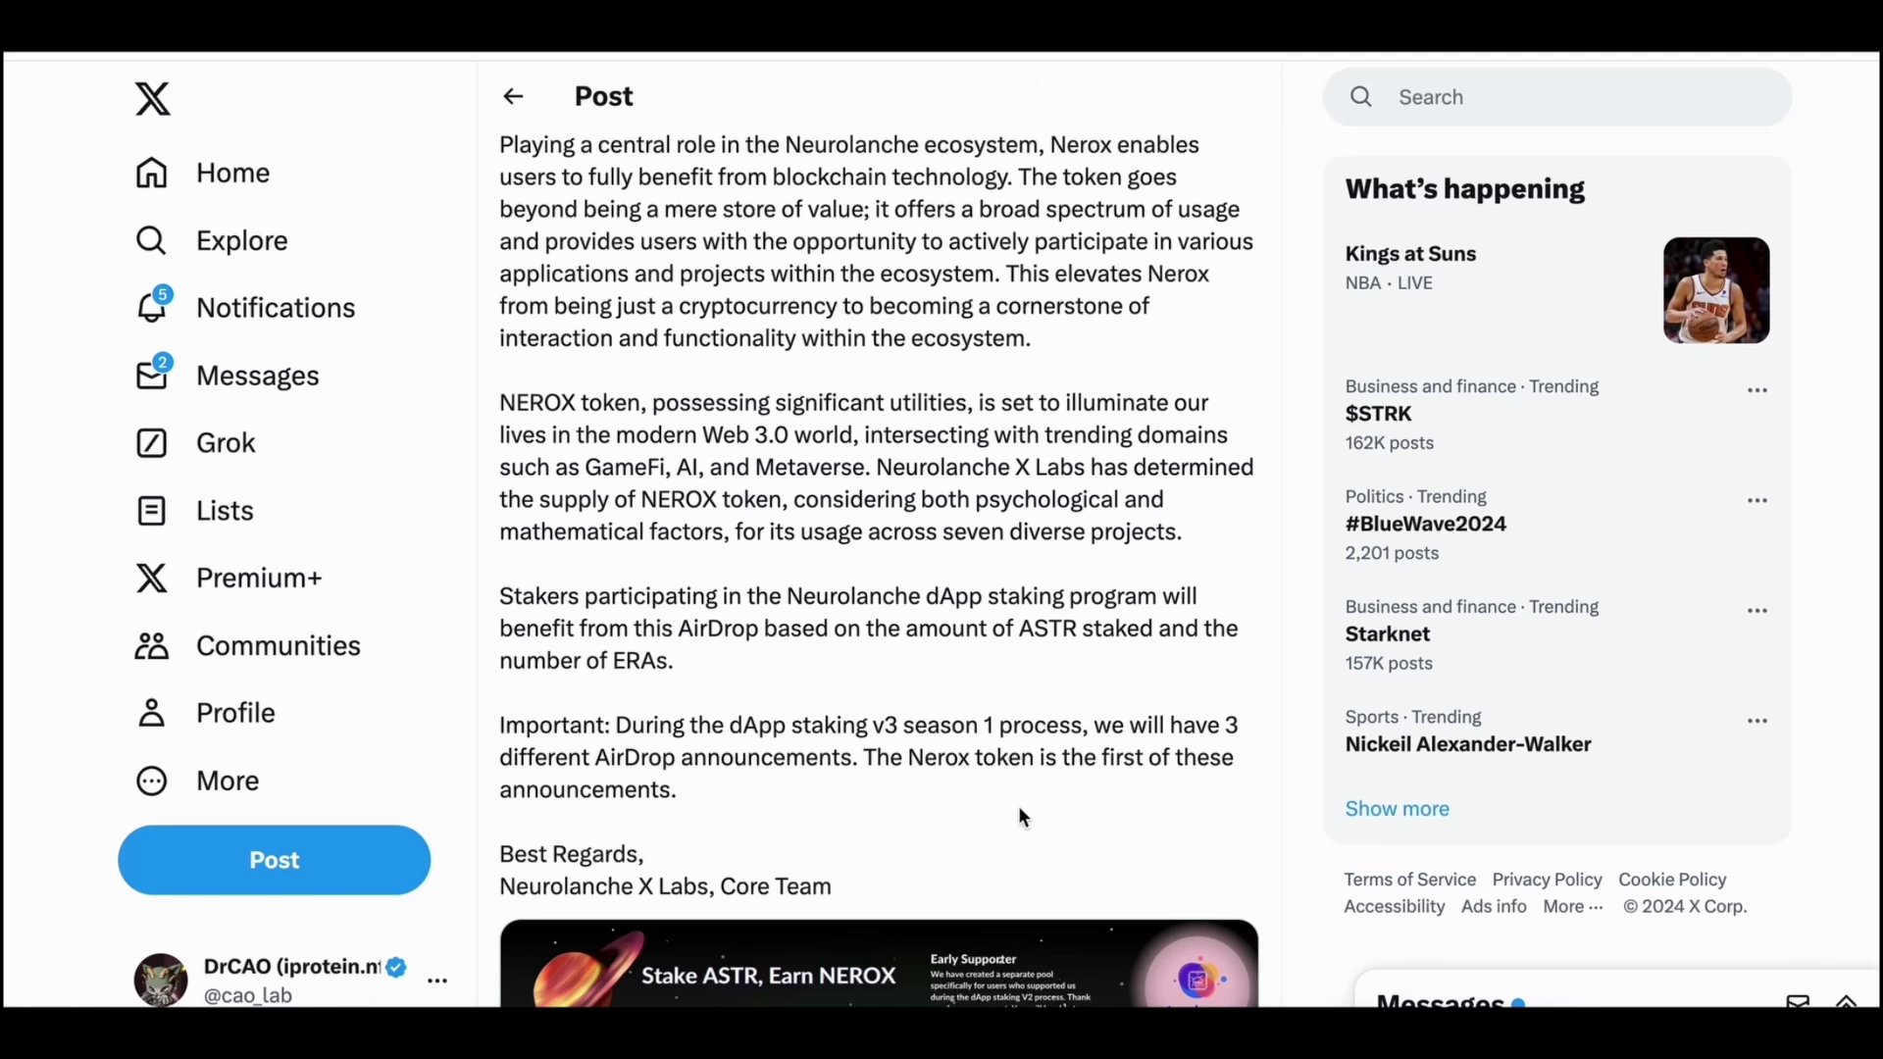
drag(1020, 816, 1084, 699)
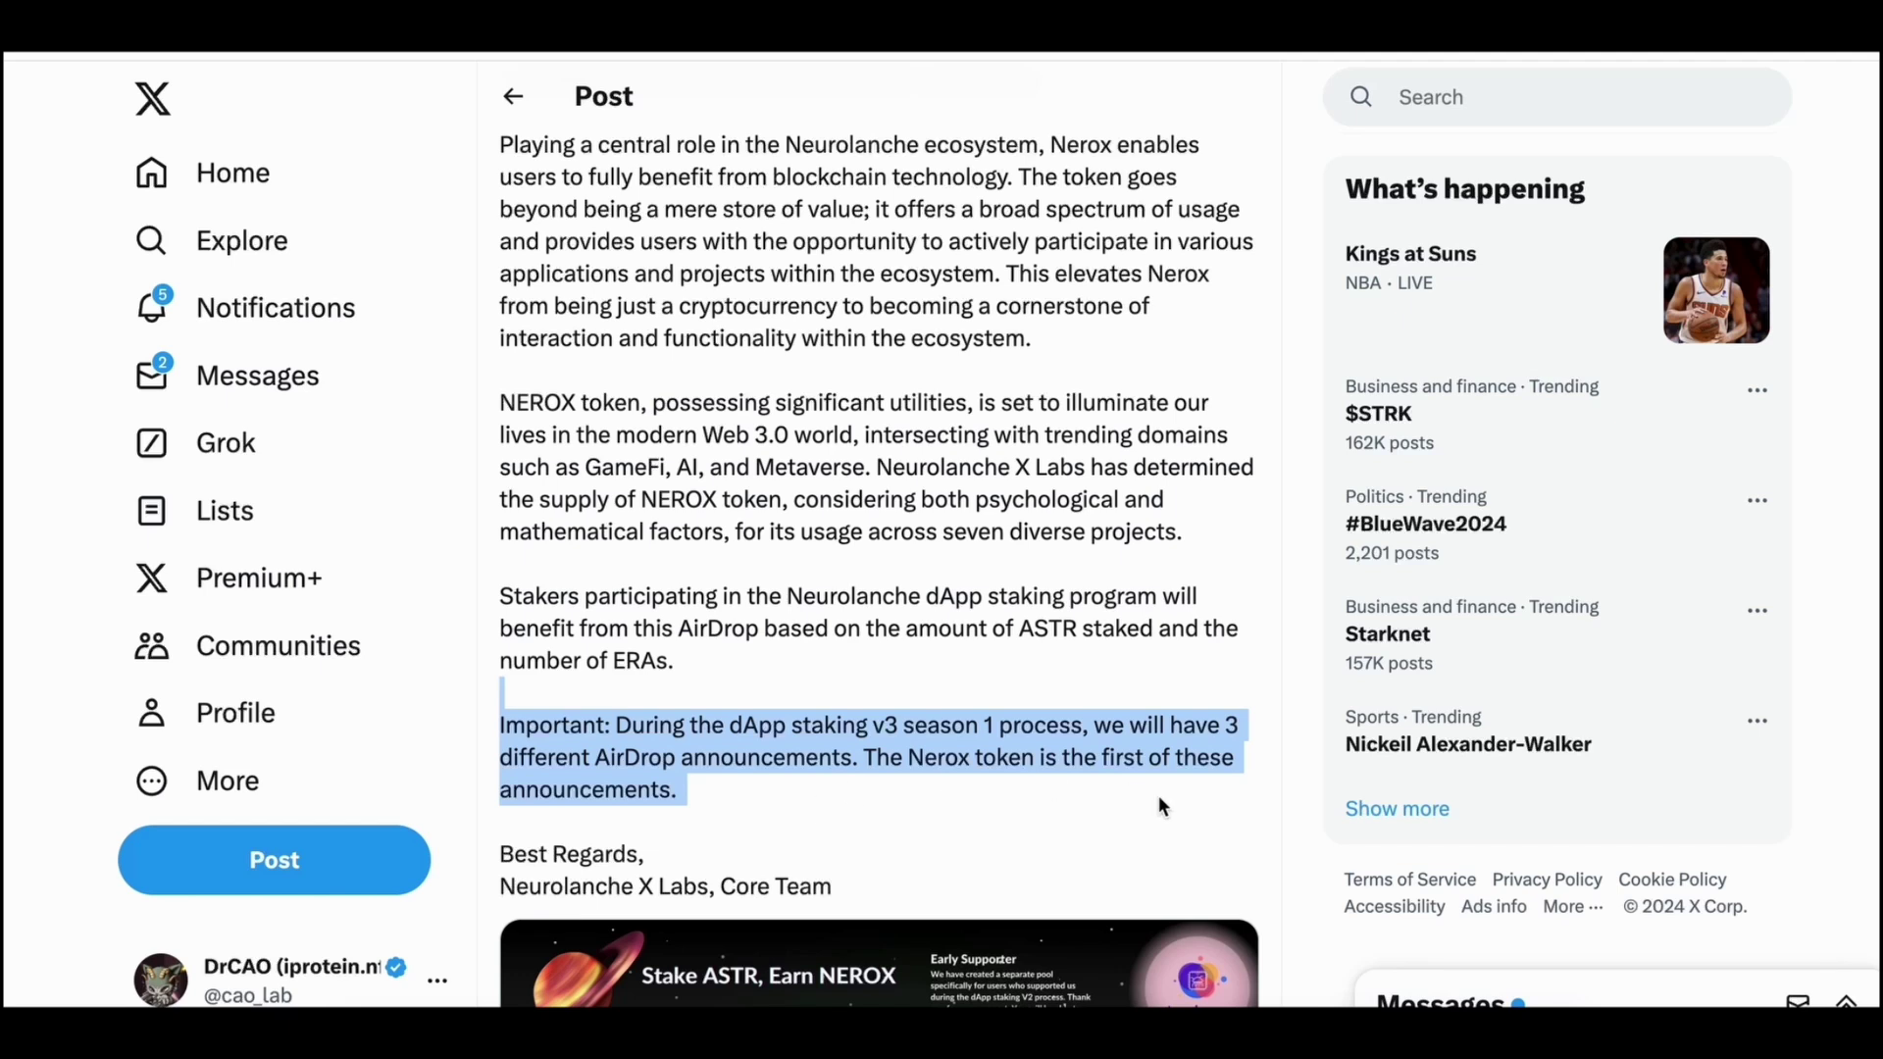
scroll(1174, 783, up, 1)
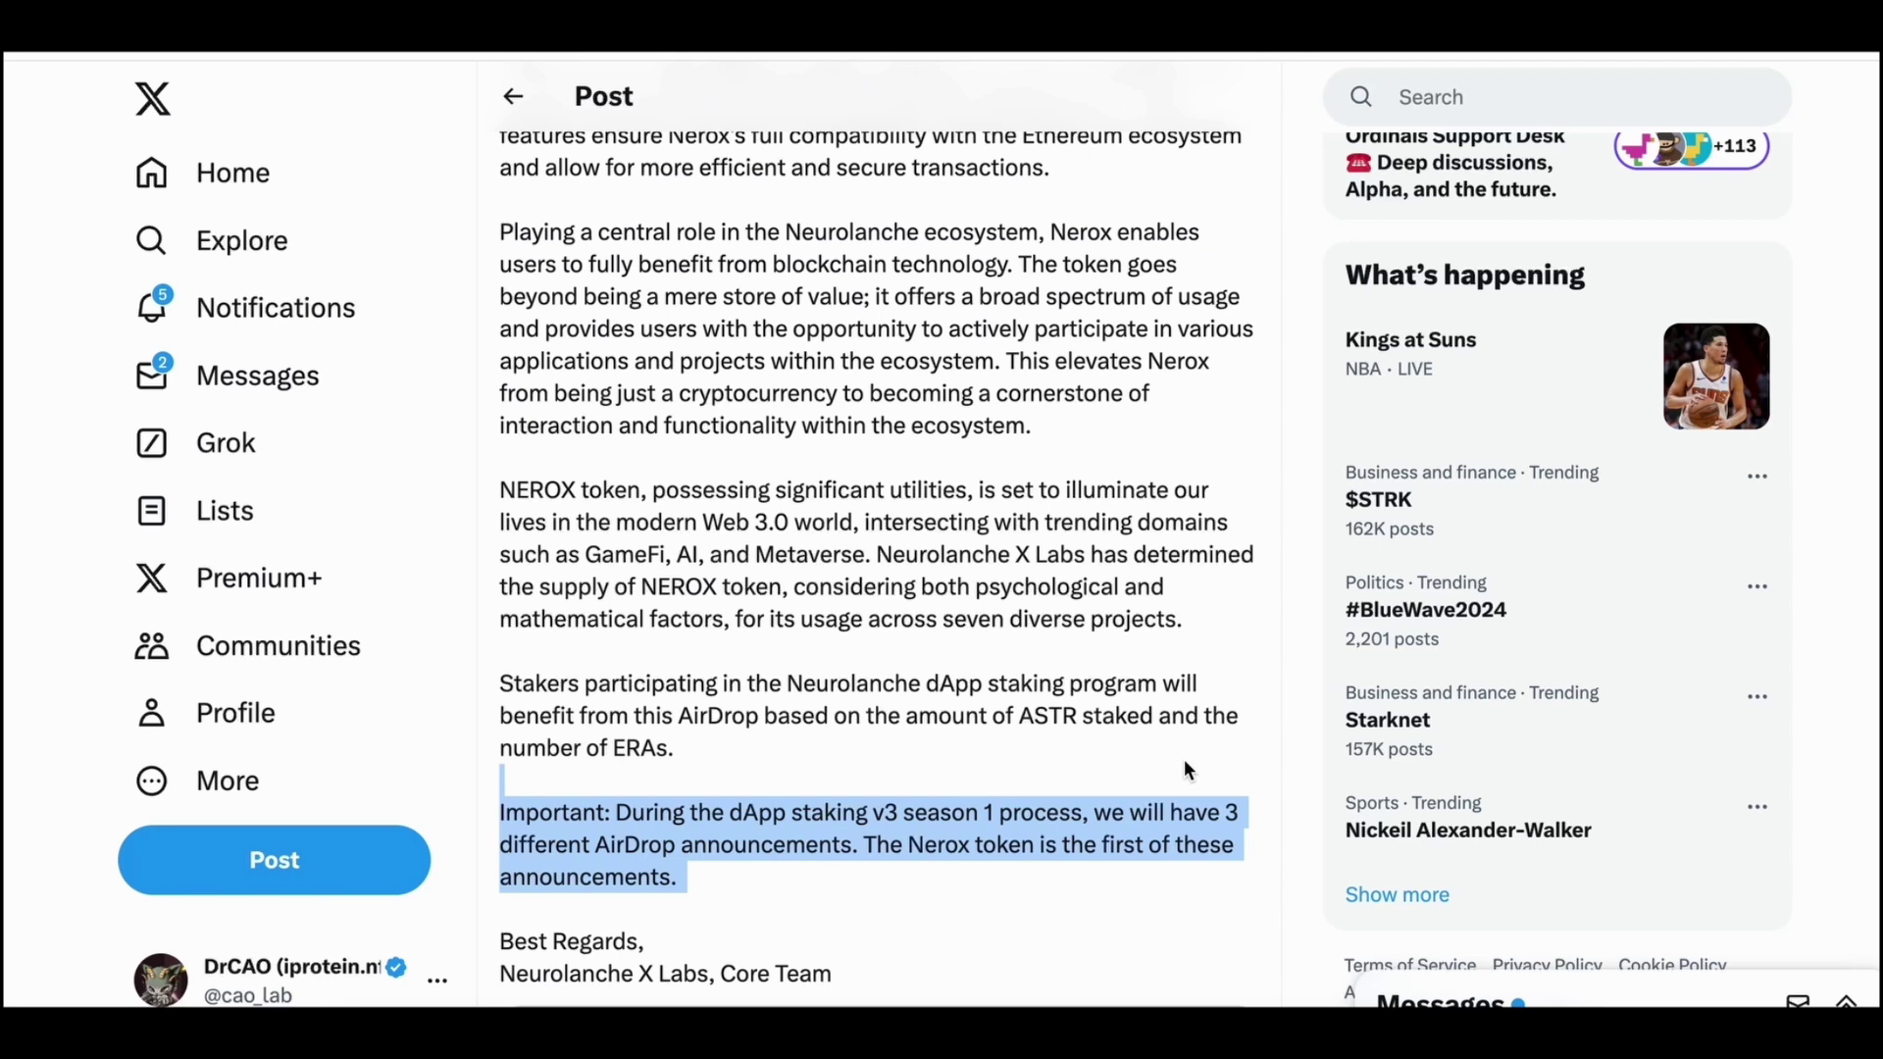
scroll(1185, 763, down, 5)
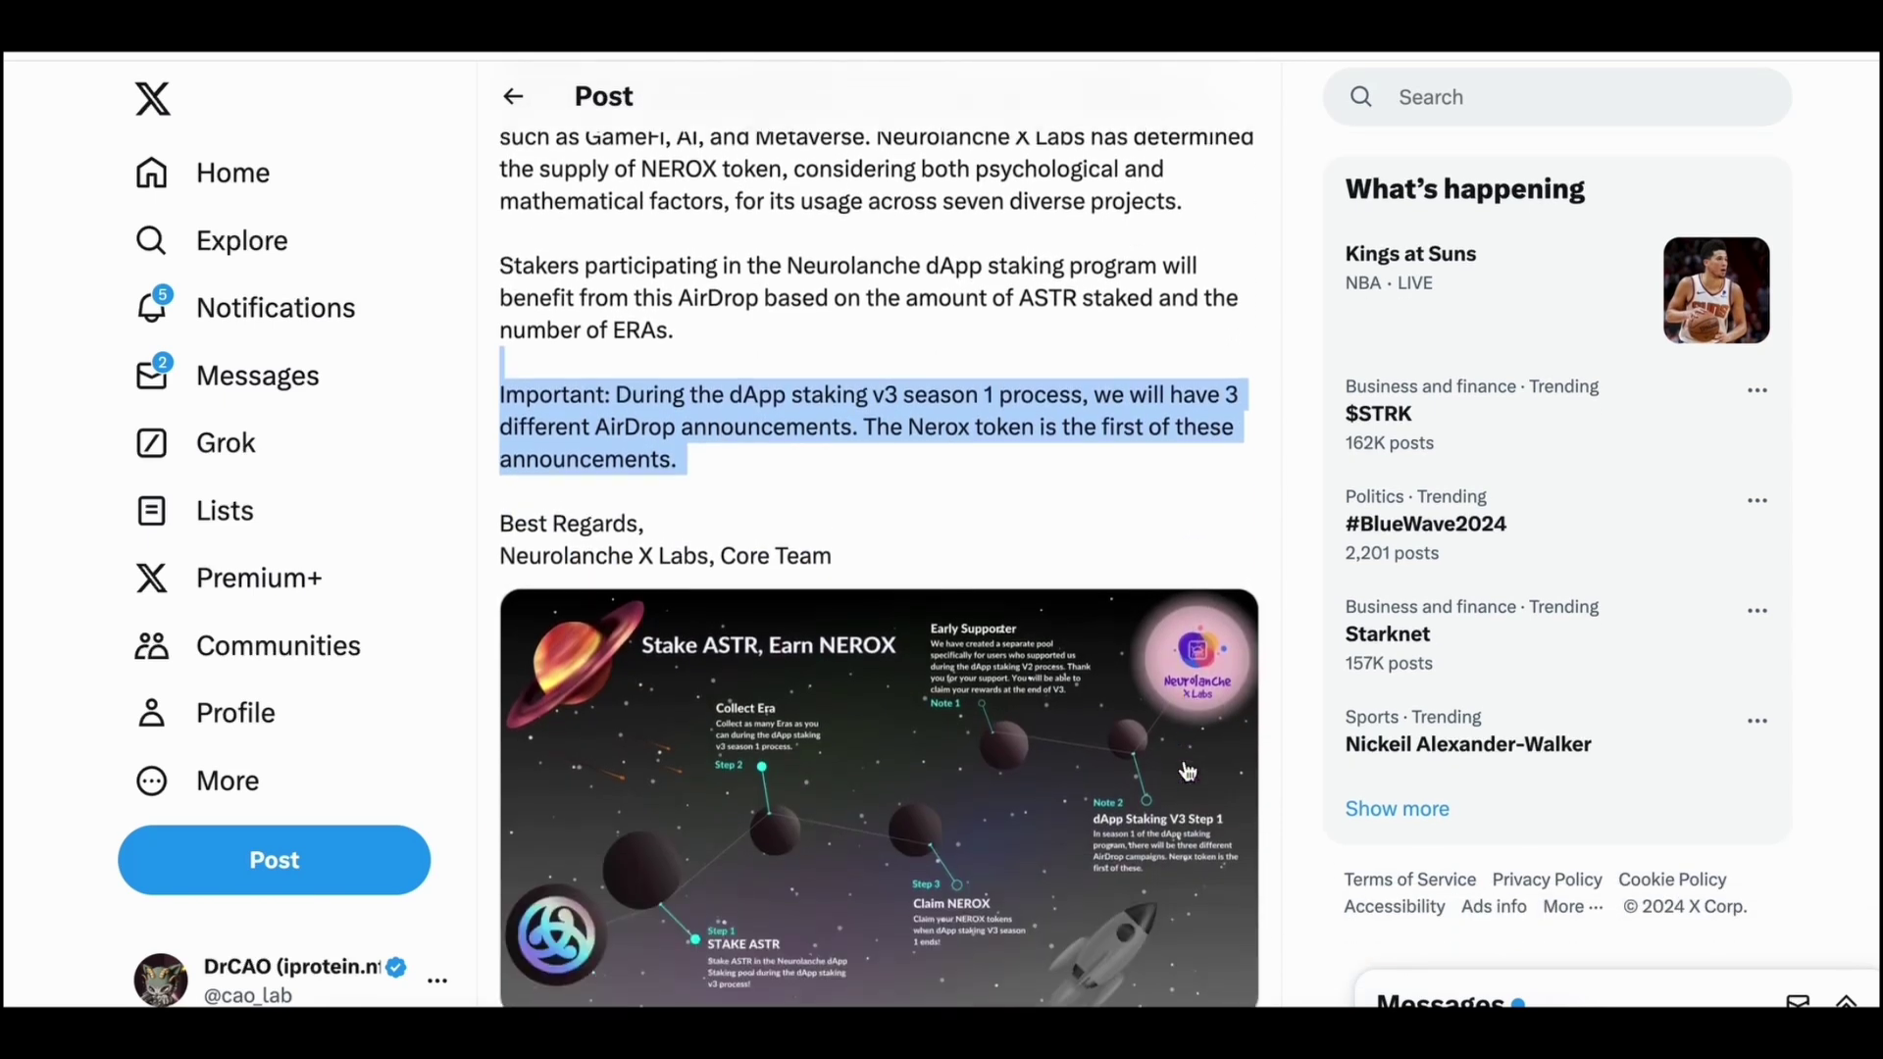